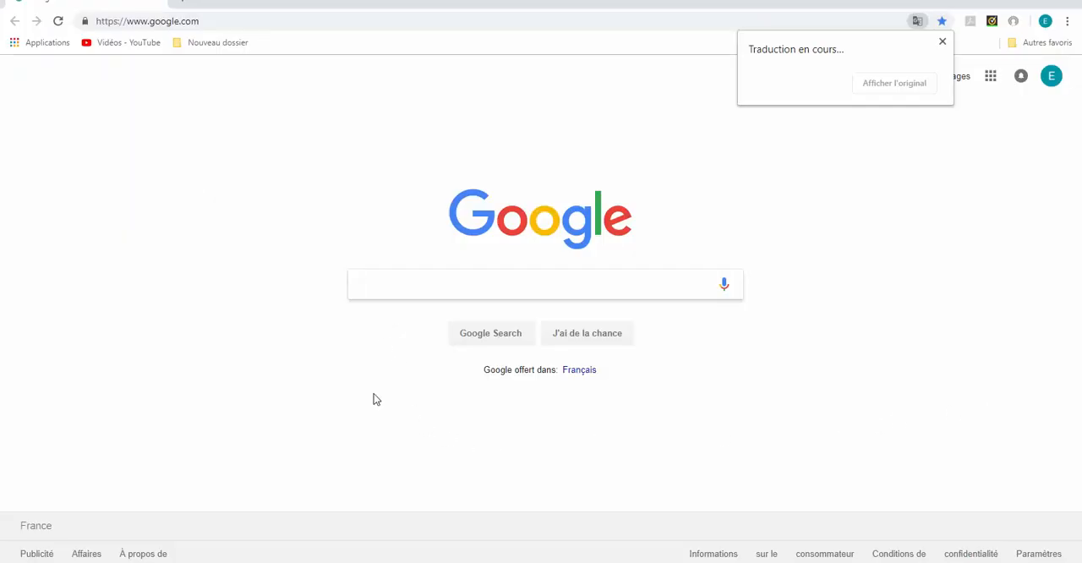
Search Google for "cg texture" and open the textures.com website from the results
text(cg)
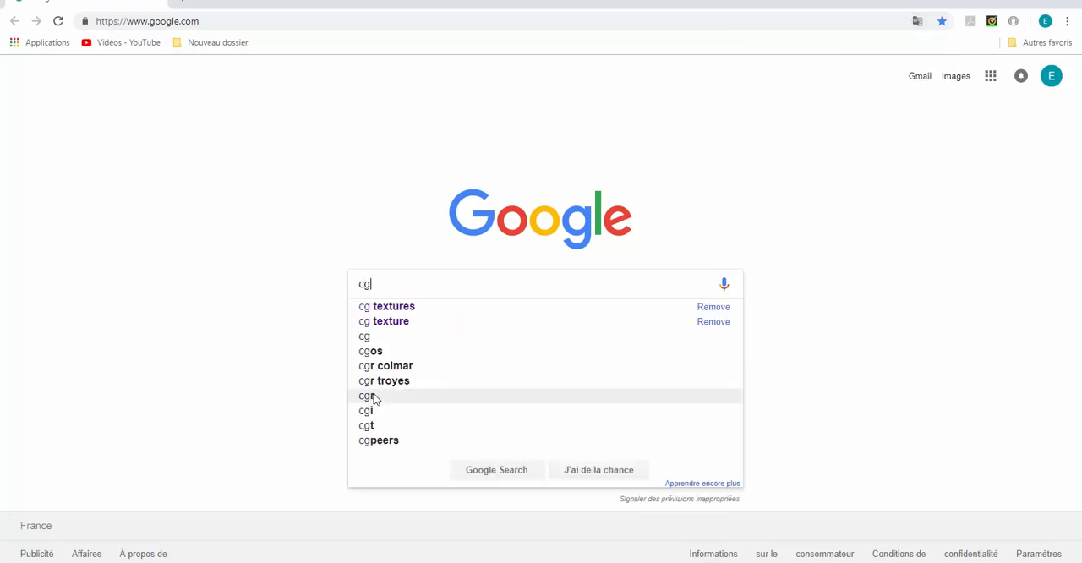
text( texture)
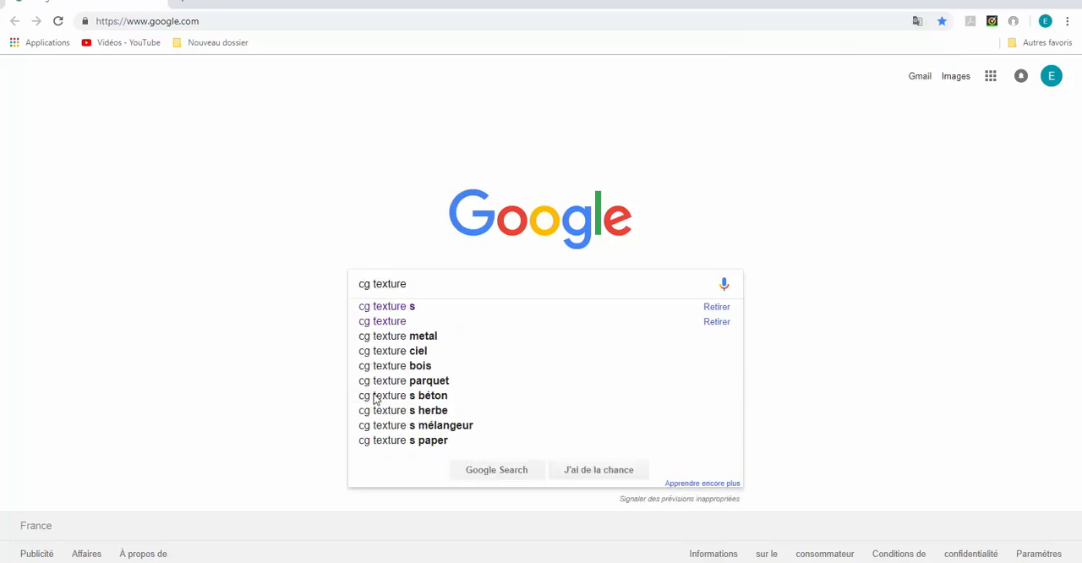
key(Return)
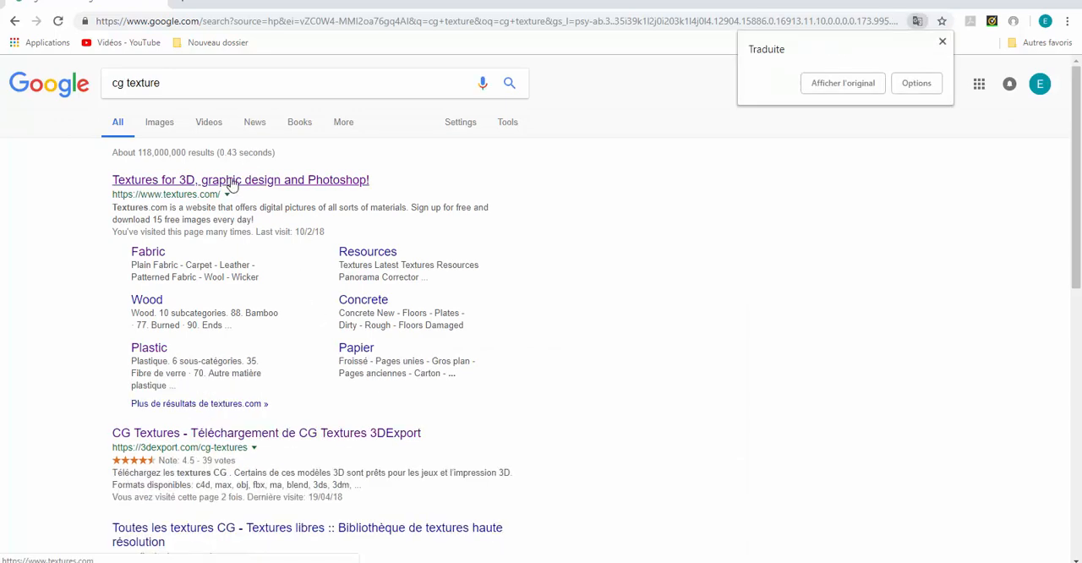
click(231, 185)
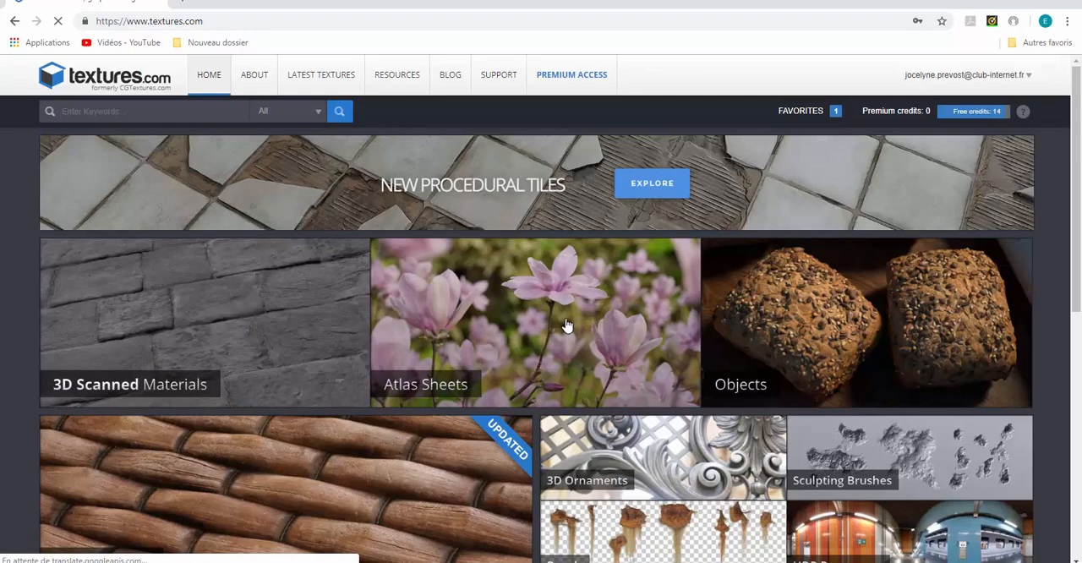
Browse the photo texture categories on textures.com and open the Grass subcategory under Nature
scroll(566, 324, down, 2)
scroll(567, 325, up, 2)
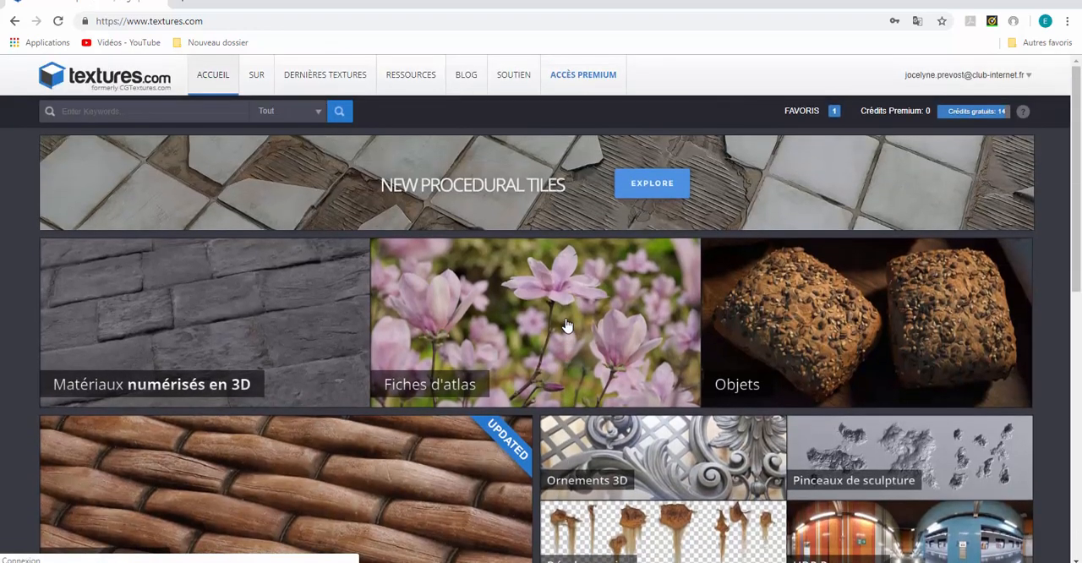
scroll(566, 324, down, 7)
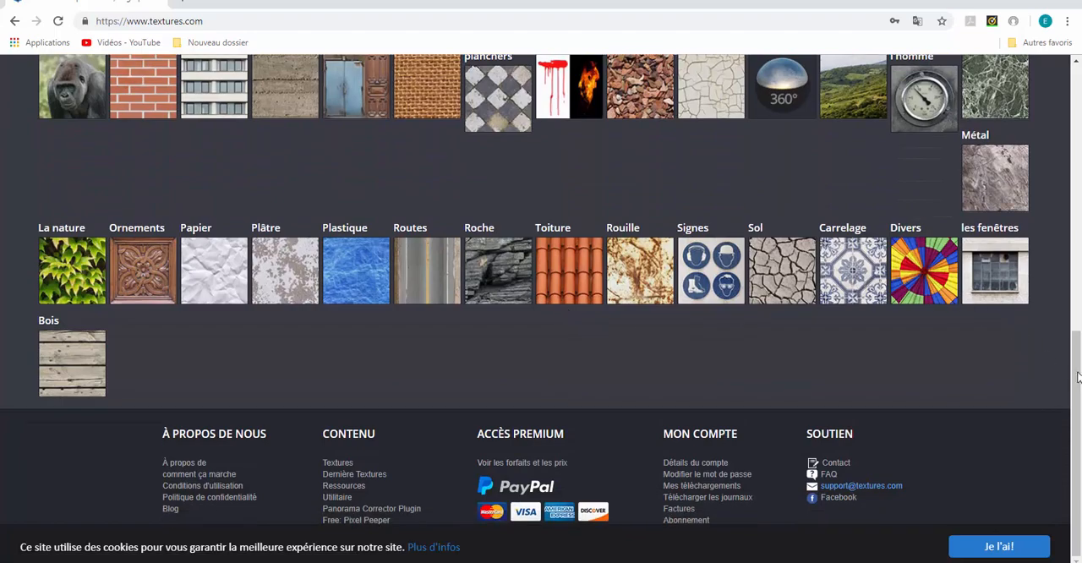
drag(1079, 376, 1021, 102)
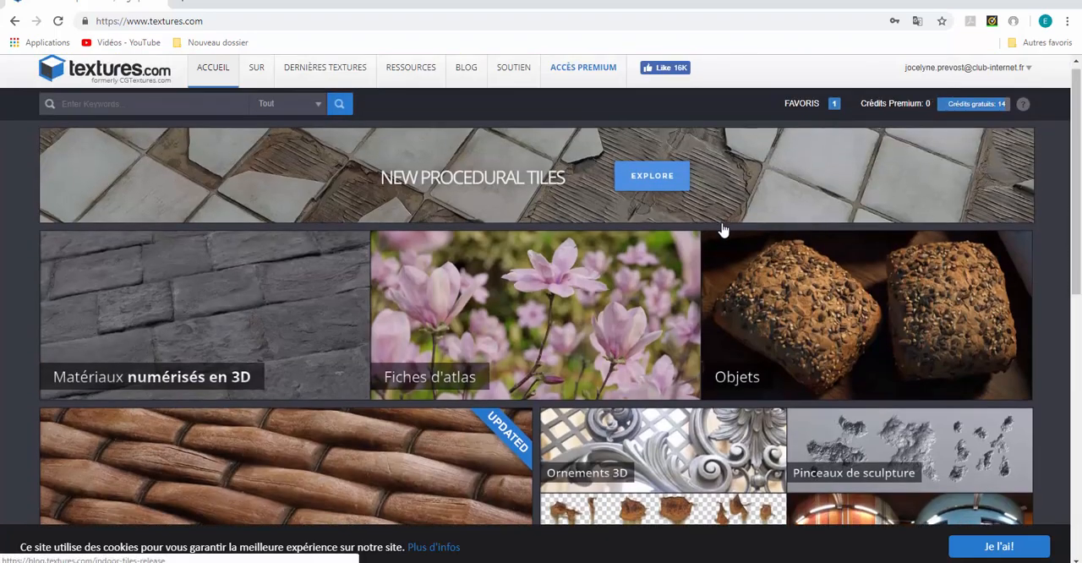
scroll(270, 355, down, 3)
scroll(271, 351, down, 2)
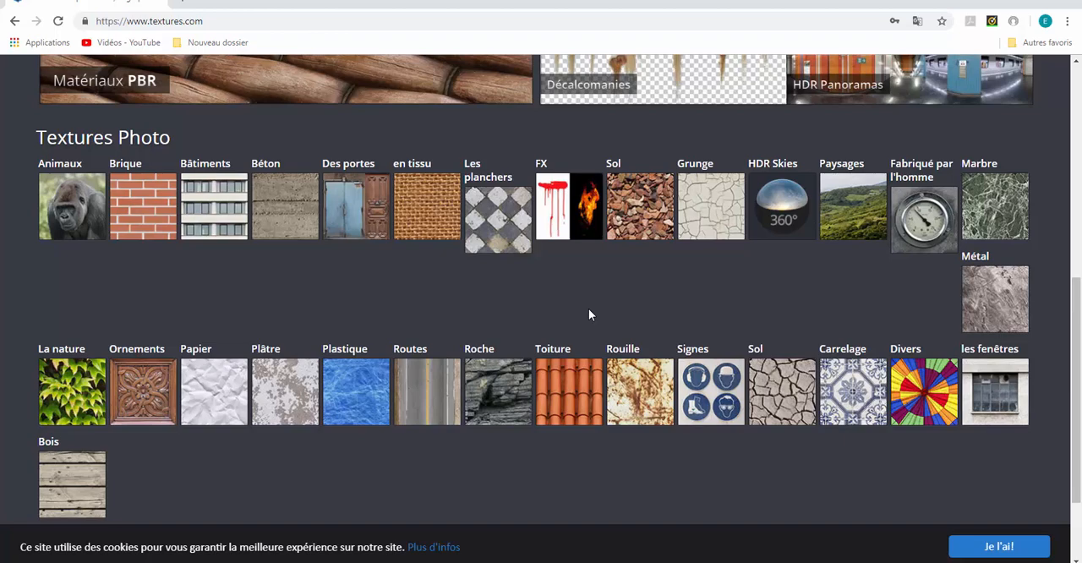
click(64, 387)
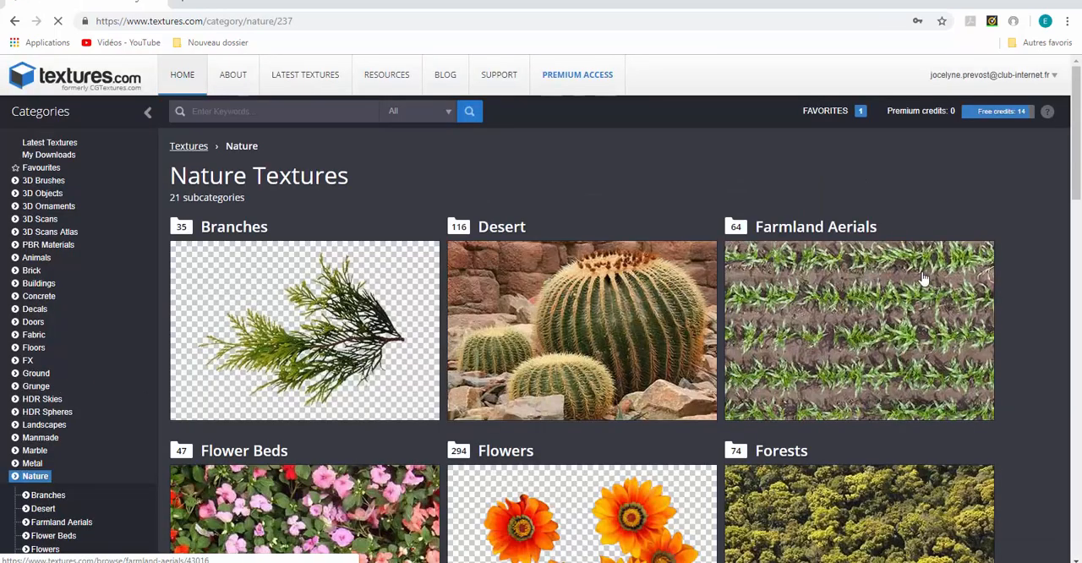
drag(1075, 186, 1078, 301)
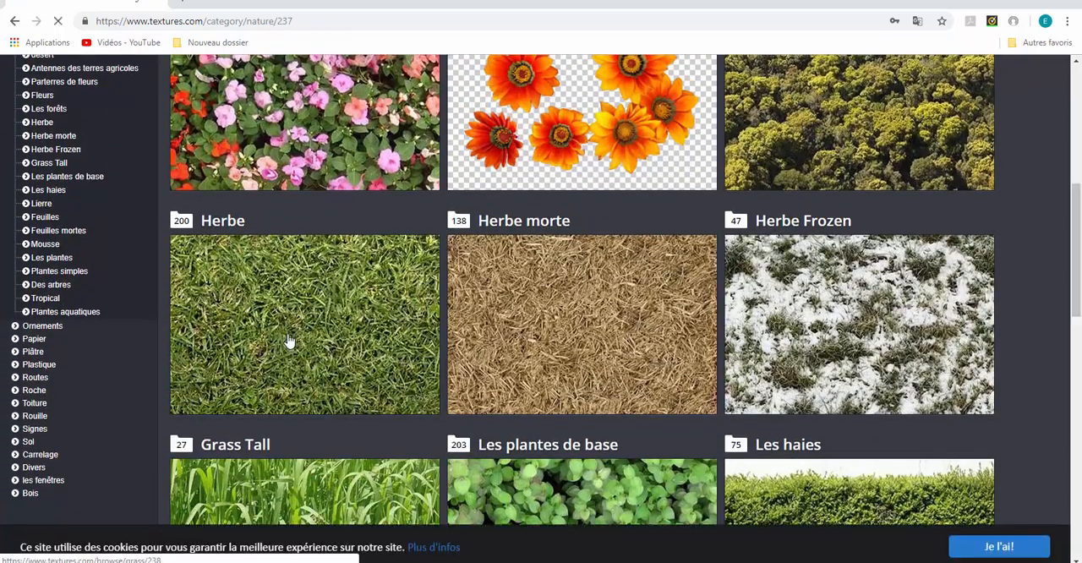
click(288, 341)
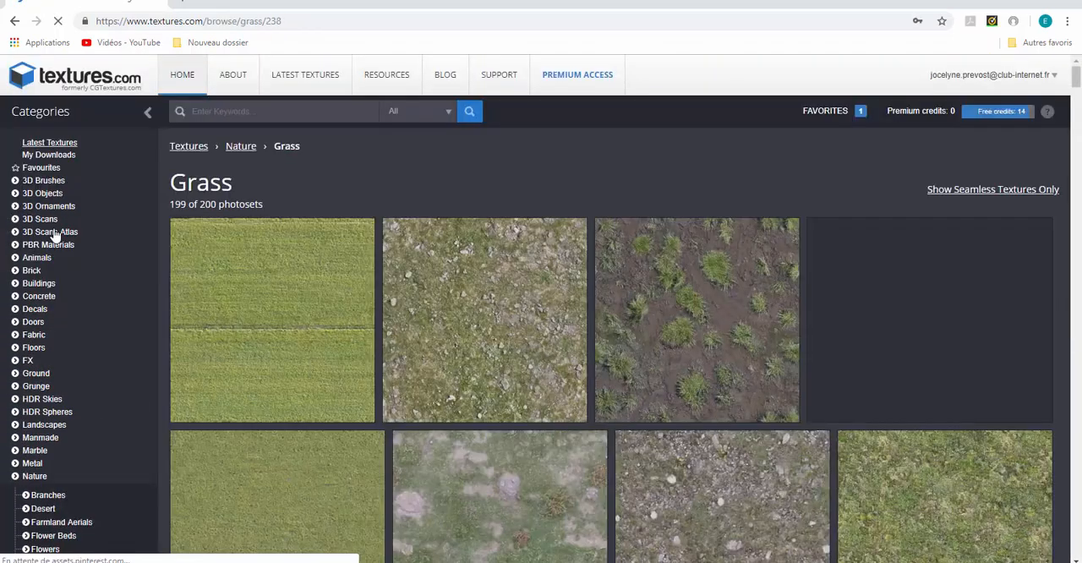
Look through the grass photosets and open the bright green seamless 4K+ texture Grass0130
scroll(63, 298, down, 3)
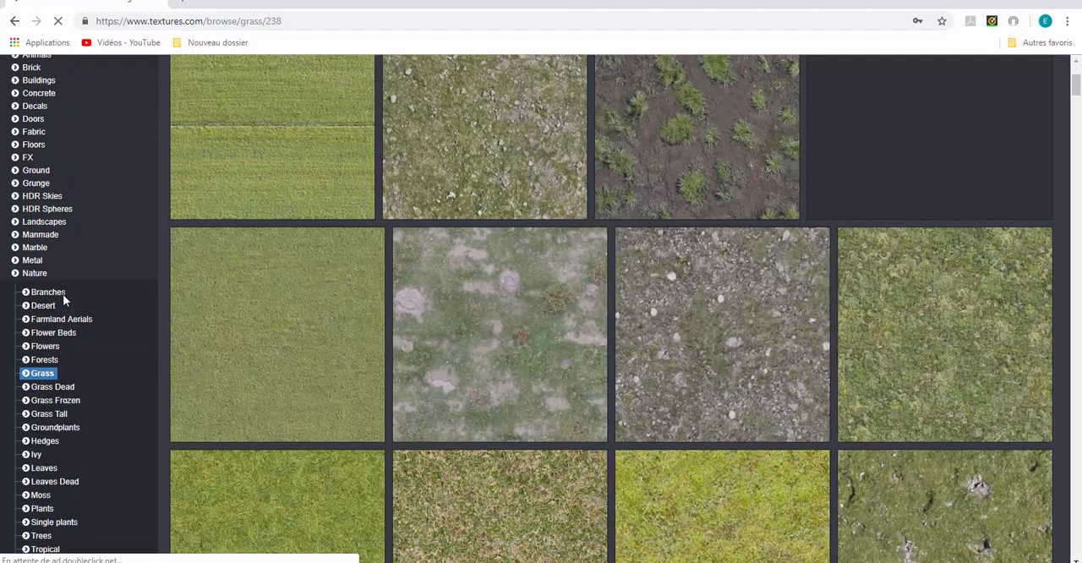
scroll(63, 301, down, 4)
scroll(63, 300, up, 4)
scroll(65, 300, up, 3)
scroll(454, 336, down, 1)
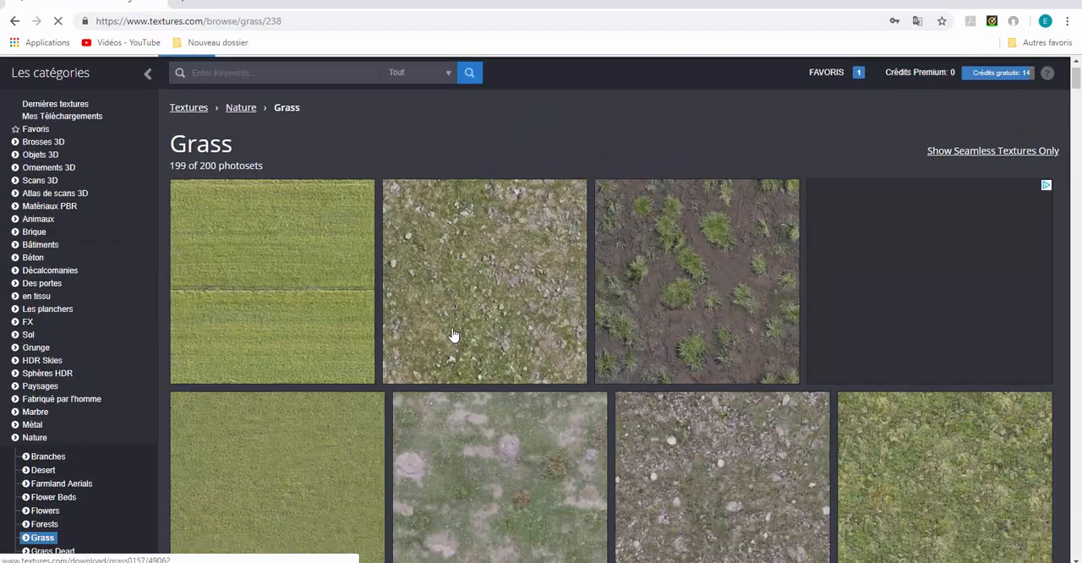
scroll(455, 335, down, 5)
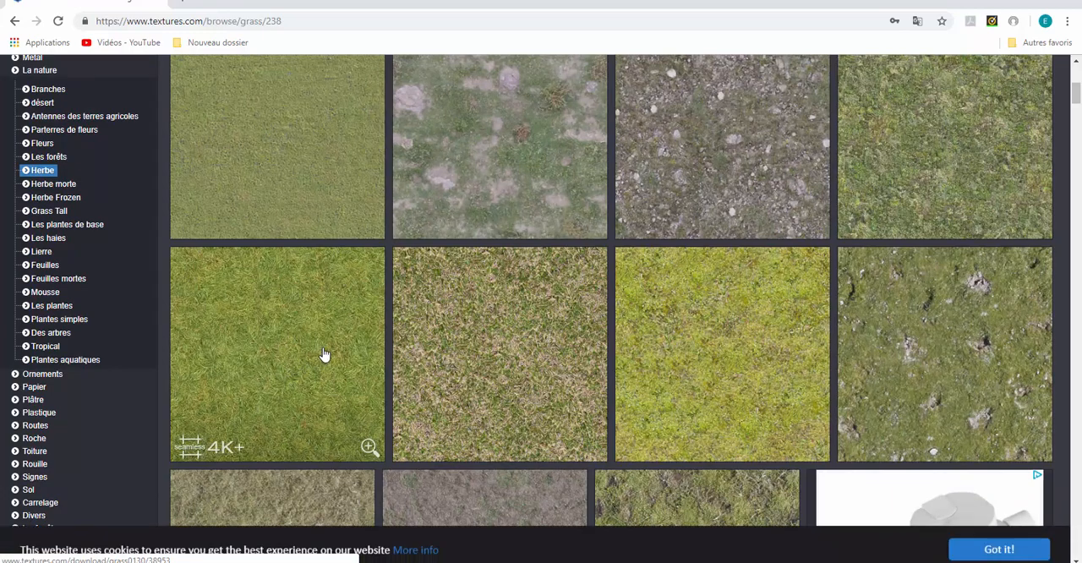
scroll(293, 352, down, 1)
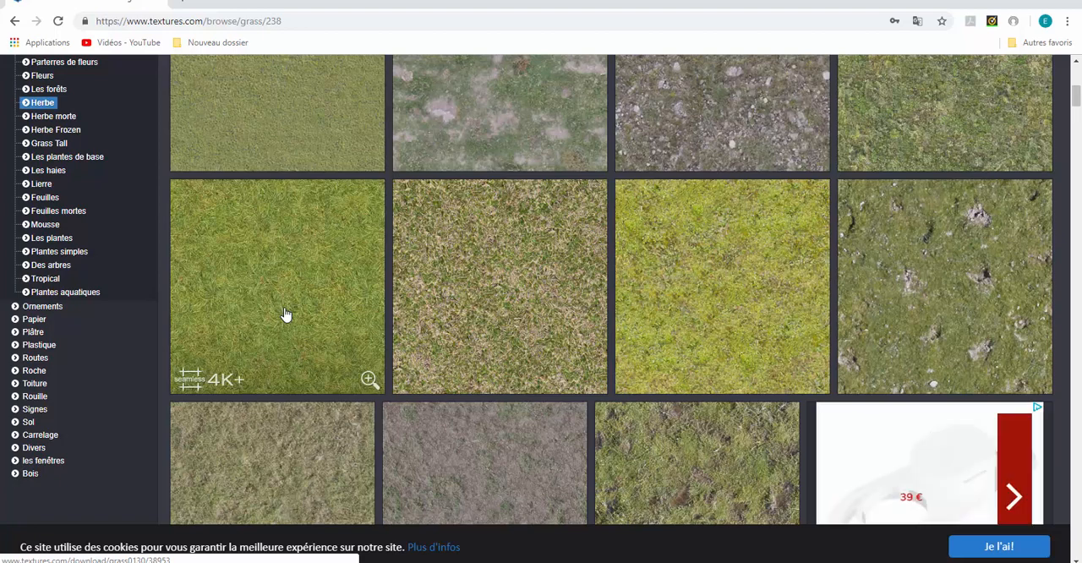
scroll(293, 302, down, 1)
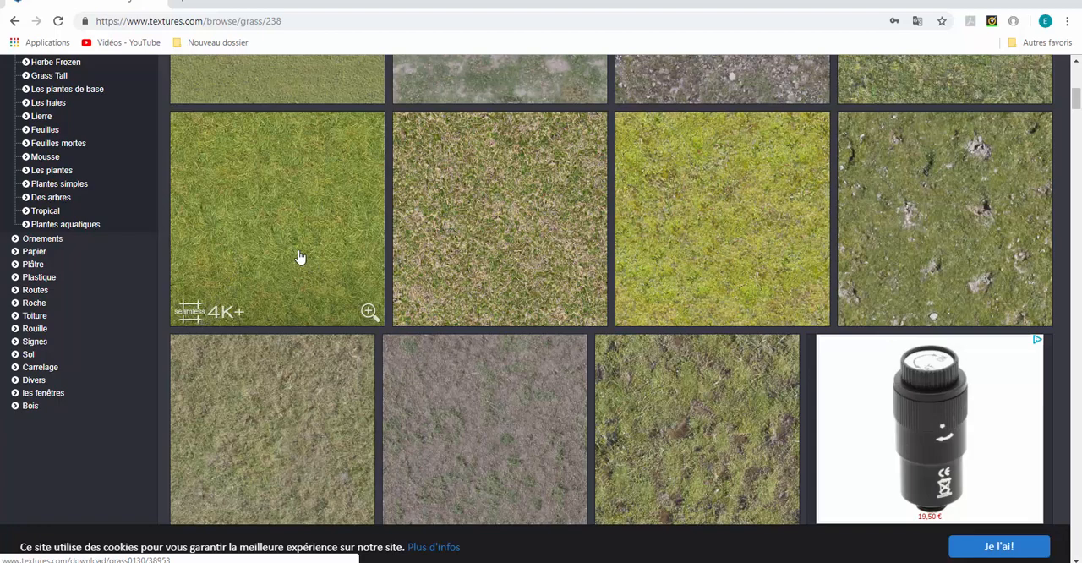
click(269, 199)
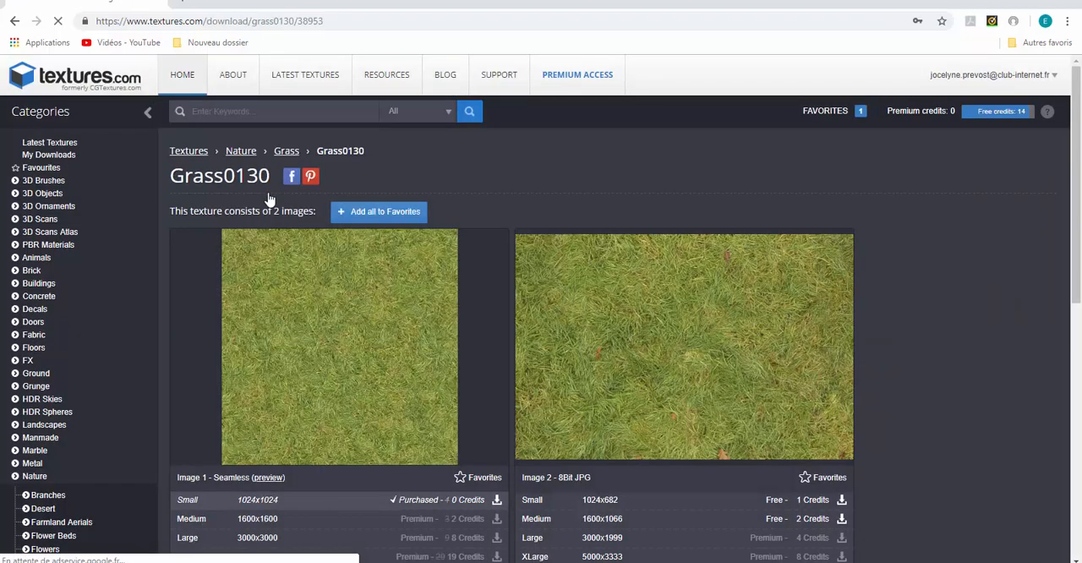
Examine the sizes and credit costs offered for the seamless Grass0130 image, and view the 1024x1024 version in the image viewer
scroll(996, 256, down, 2)
scroll(995, 258, down, 1)
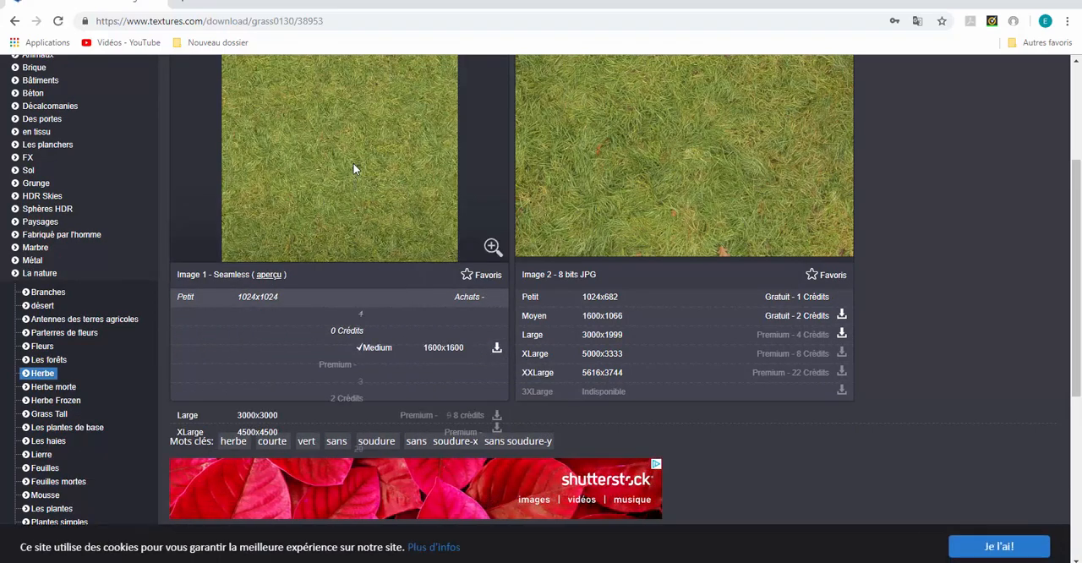
scroll(400, 197, up, 1)
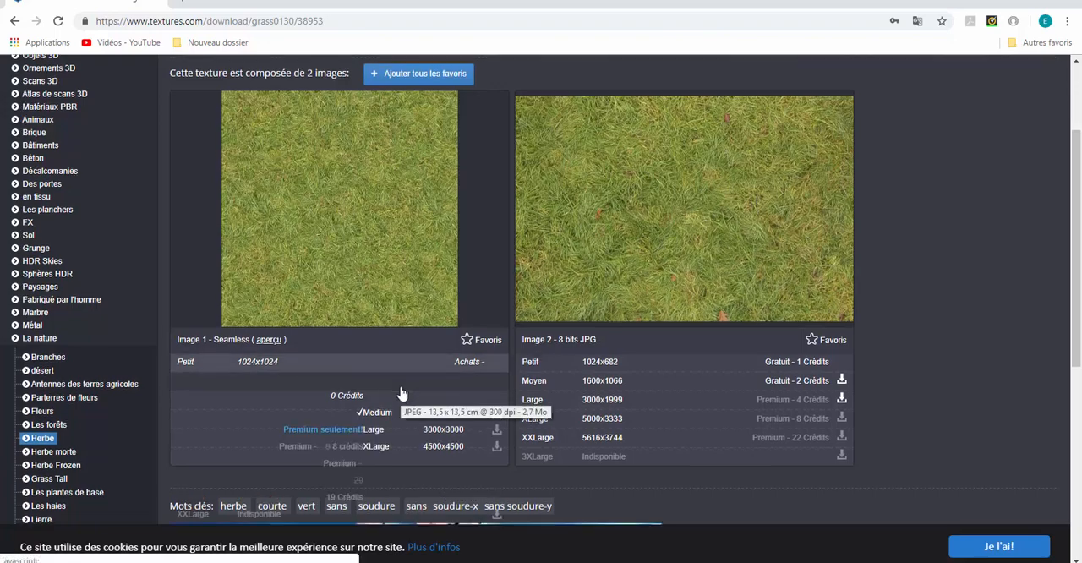
scroll(398, 338, down, 1)
scroll(394, 342, up, 1)
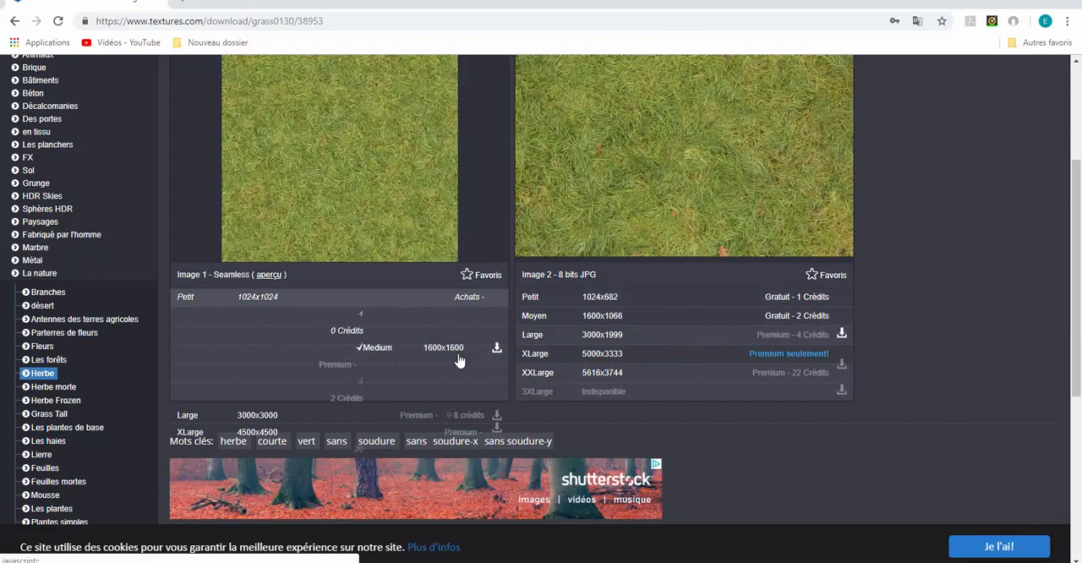
scroll(365, 367, down, 1)
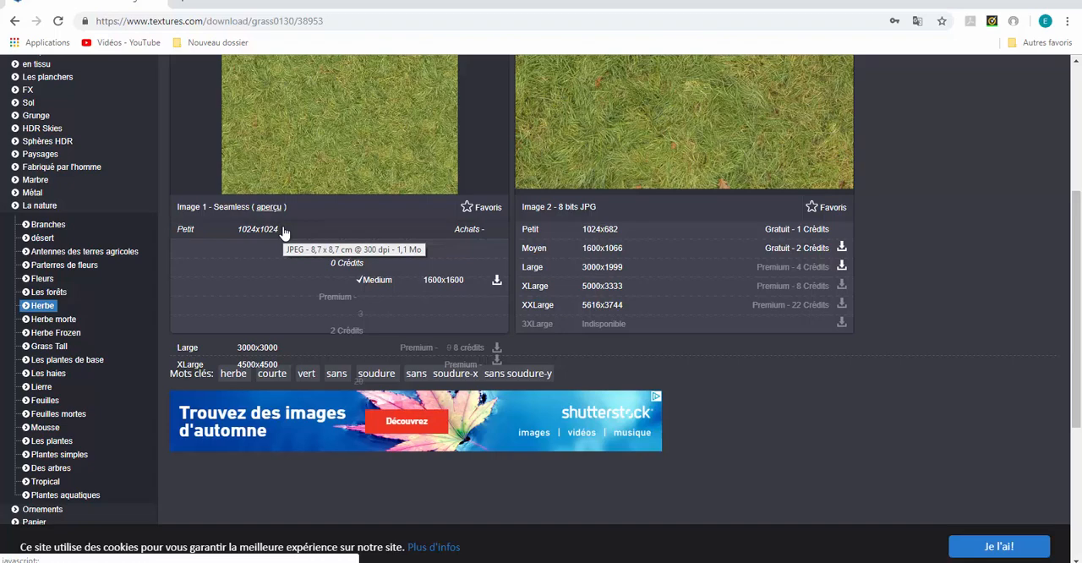
scroll(284, 230, up, 2)
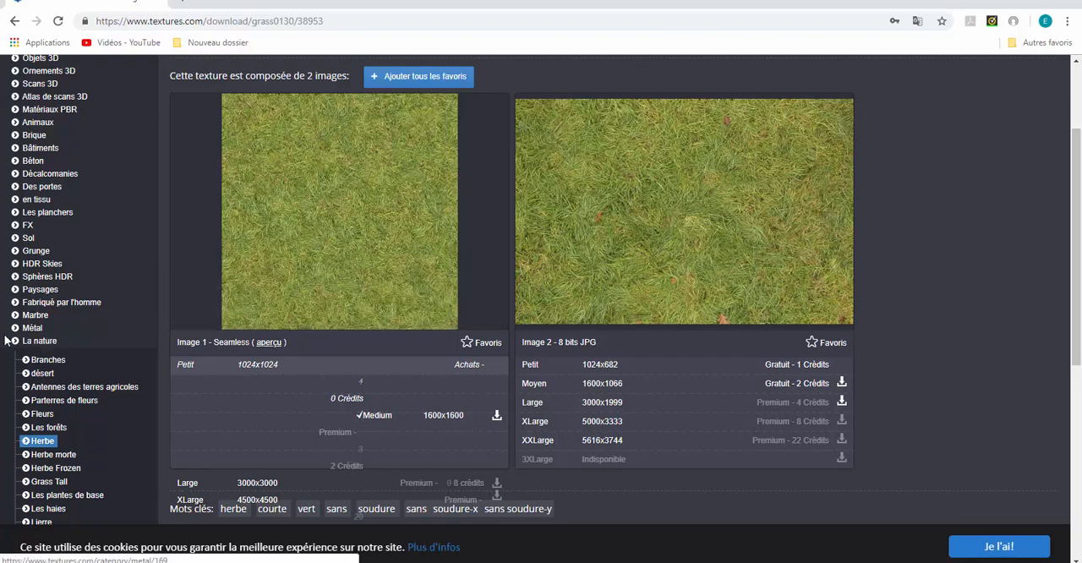
click(34, 315)
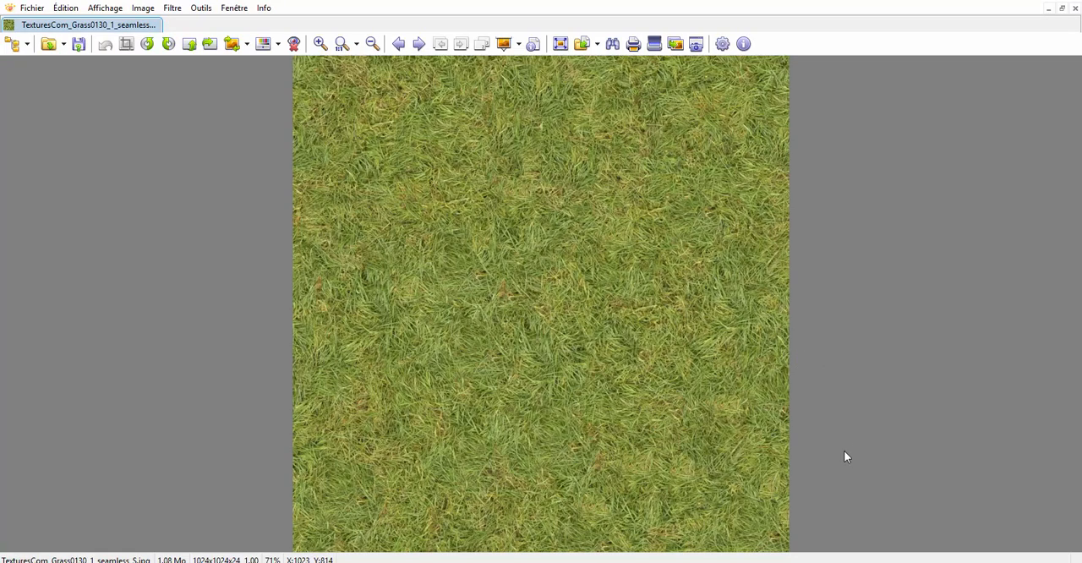
Switch to Blender and add a plane mesh at the centre of the empty scene
mouse_move(880, 562)
click(880, 517)
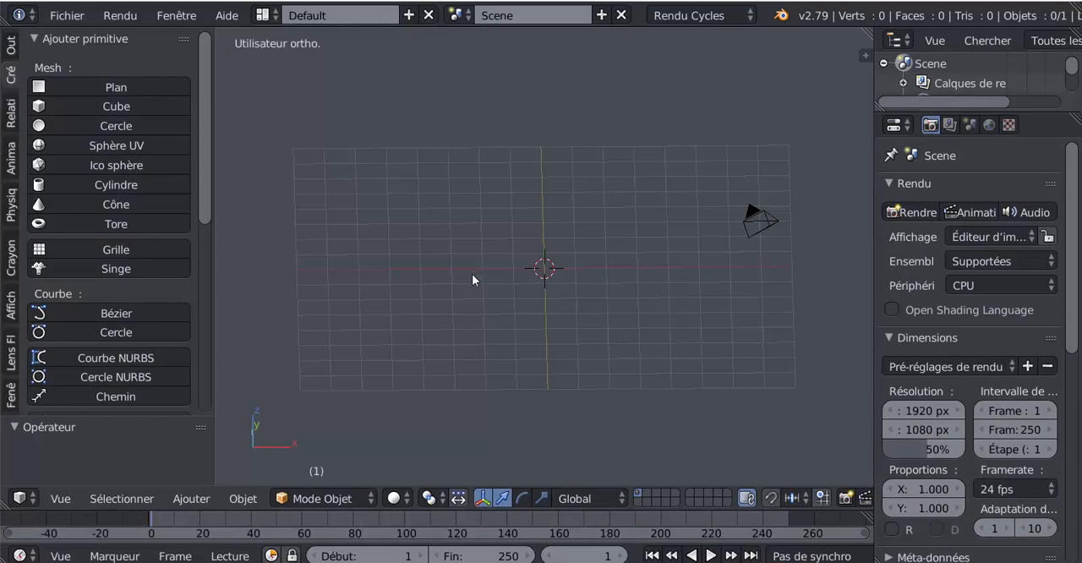
click(131, 86)
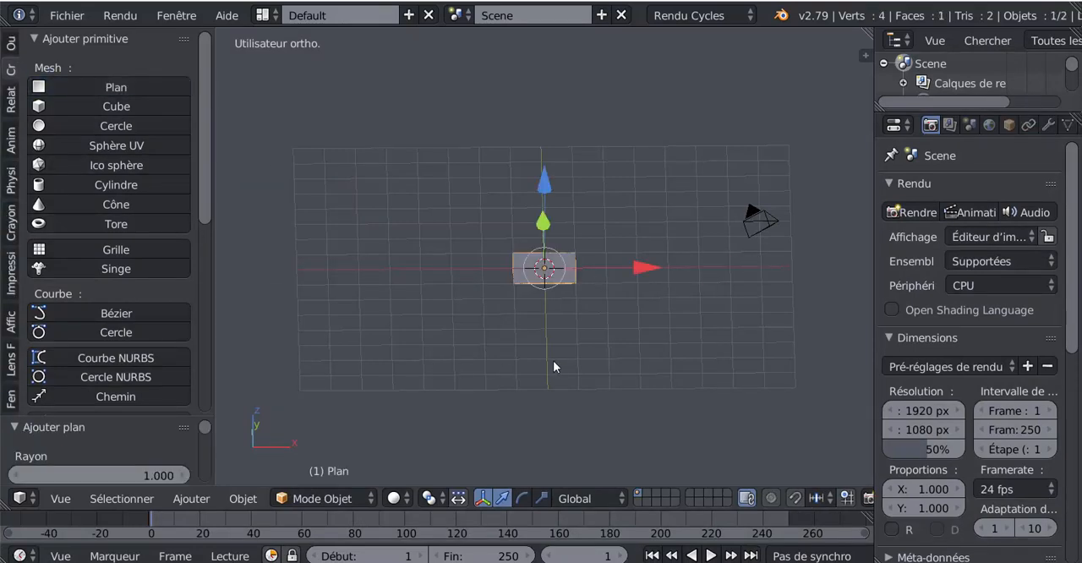
Stretch the plane along the X axis by a factor of about 2.82 to form a wide rectangle
click(545, 497)
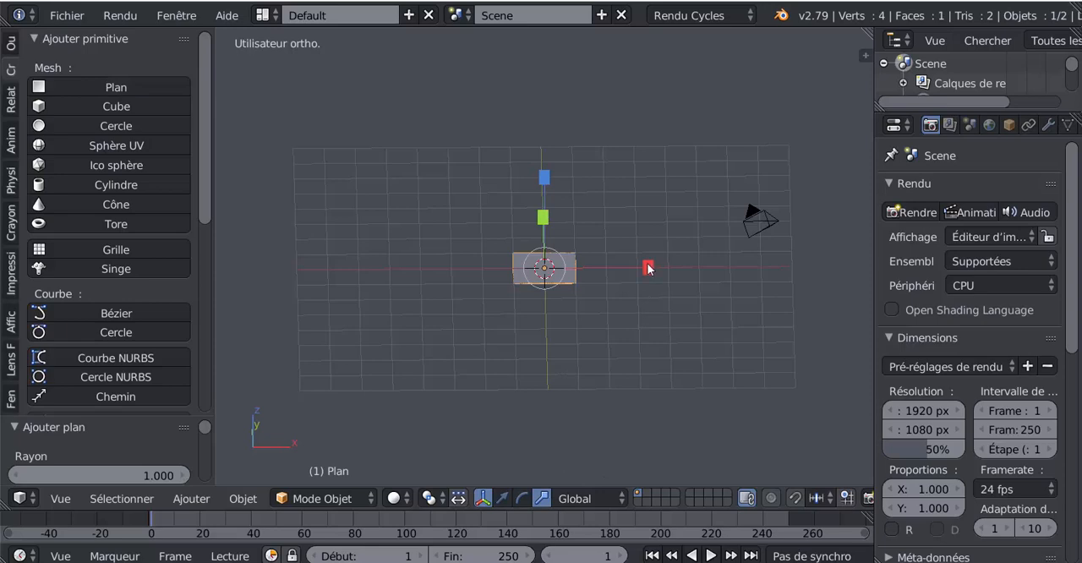
drag(648, 269, 837, 262)
middle_drag(681, 307, 674, 353)
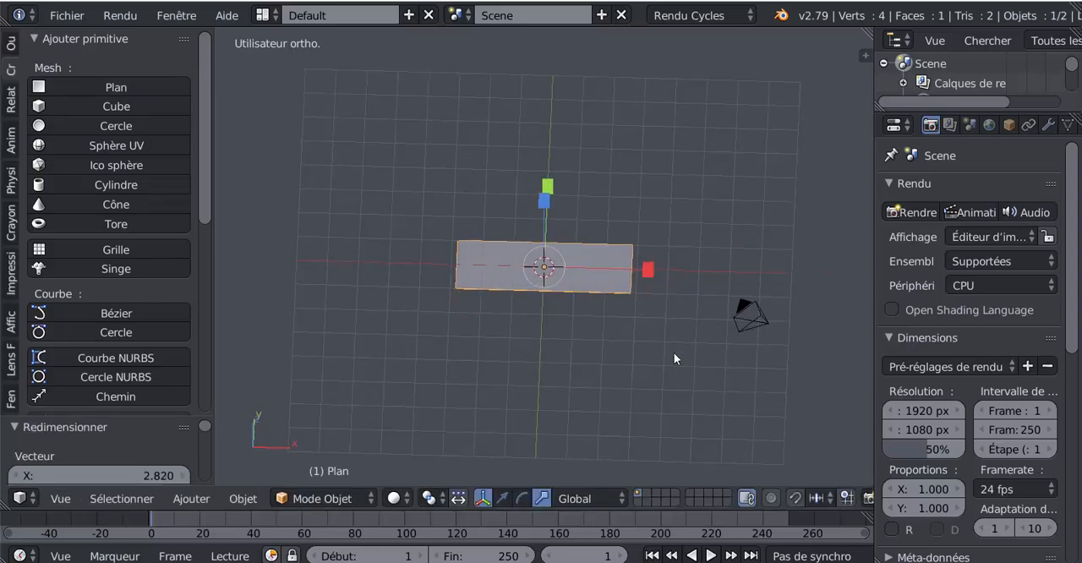
key(KP_7)
scroll(671, 355, up, 2)
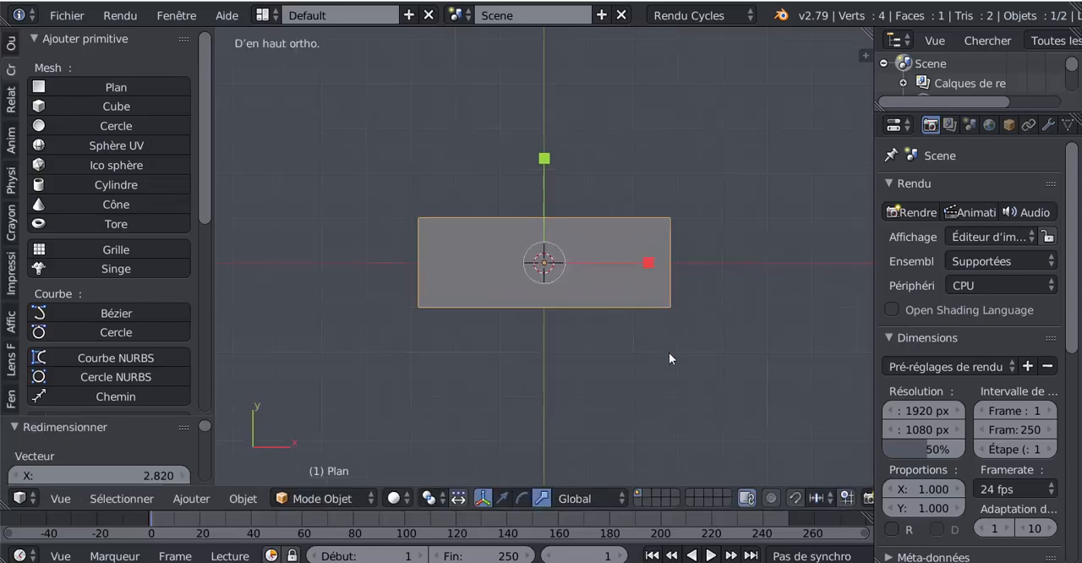
scroll(670, 359, up, 1)
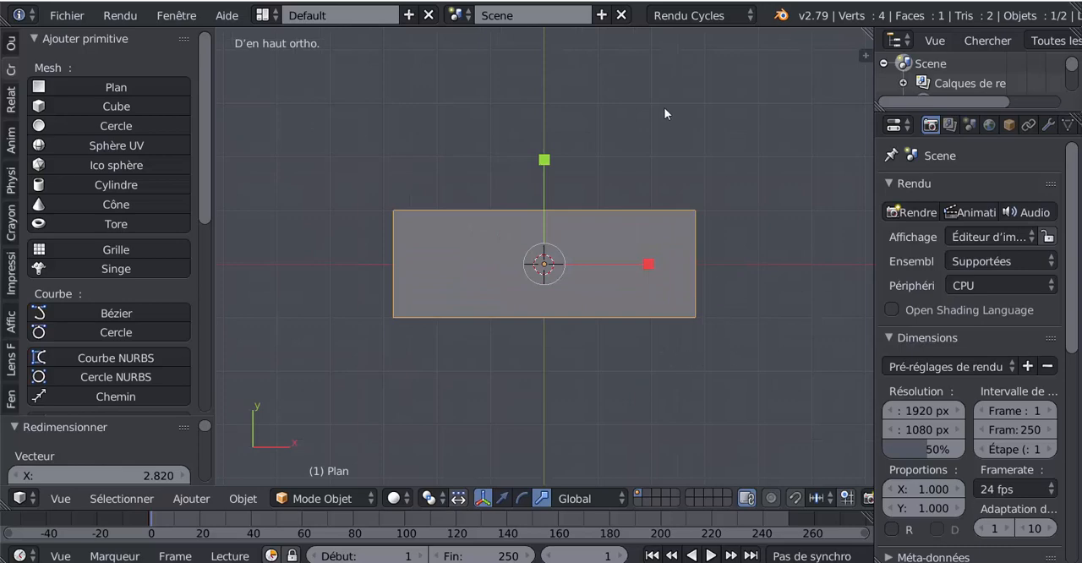
Change the render engine to Blender Render and widen the properties editor so its settings are fully readable
click(696, 15)
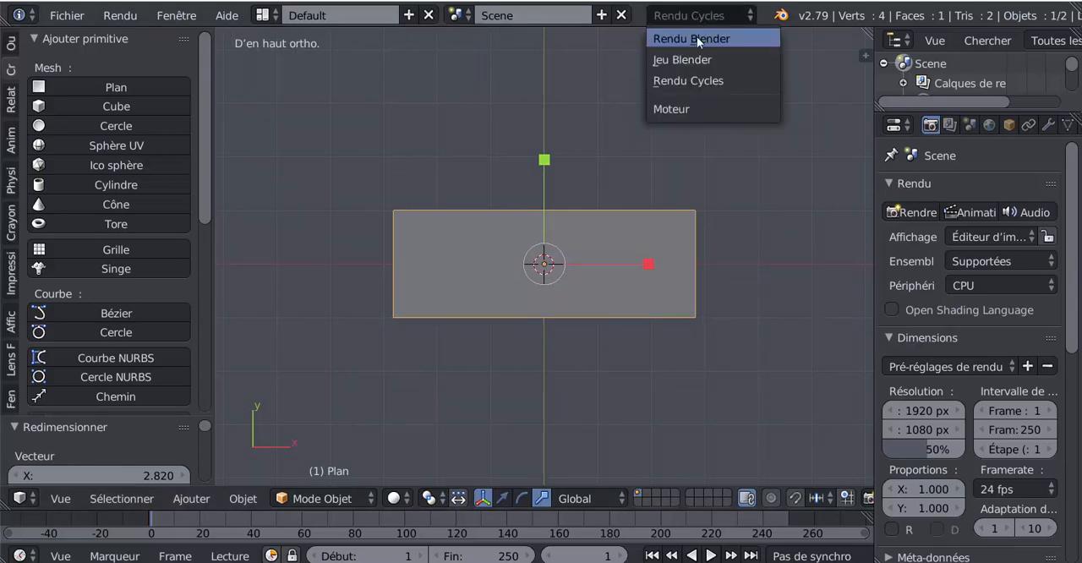
click(697, 38)
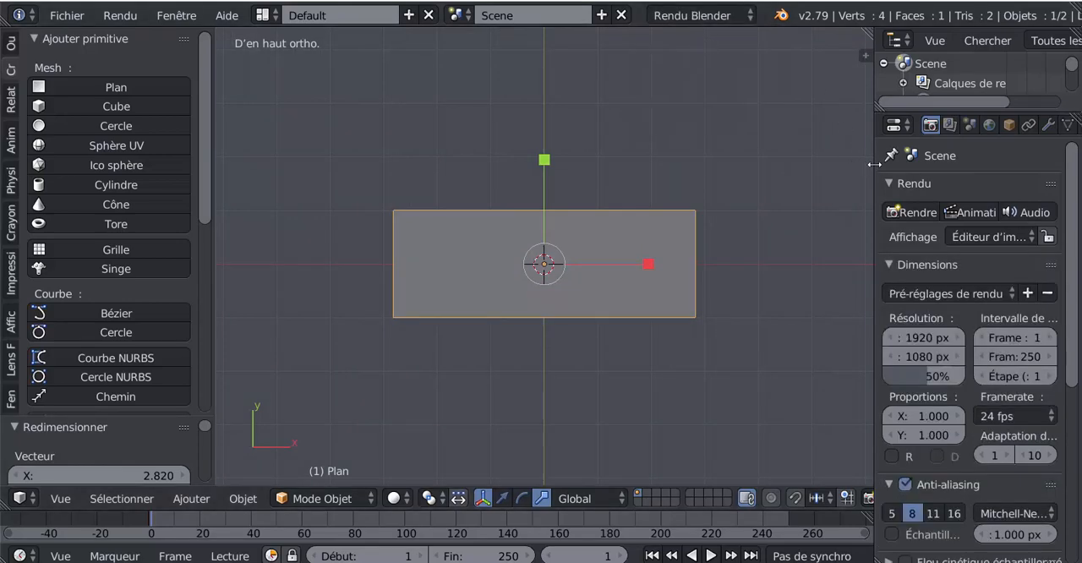
drag(873, 165, 808, 171)
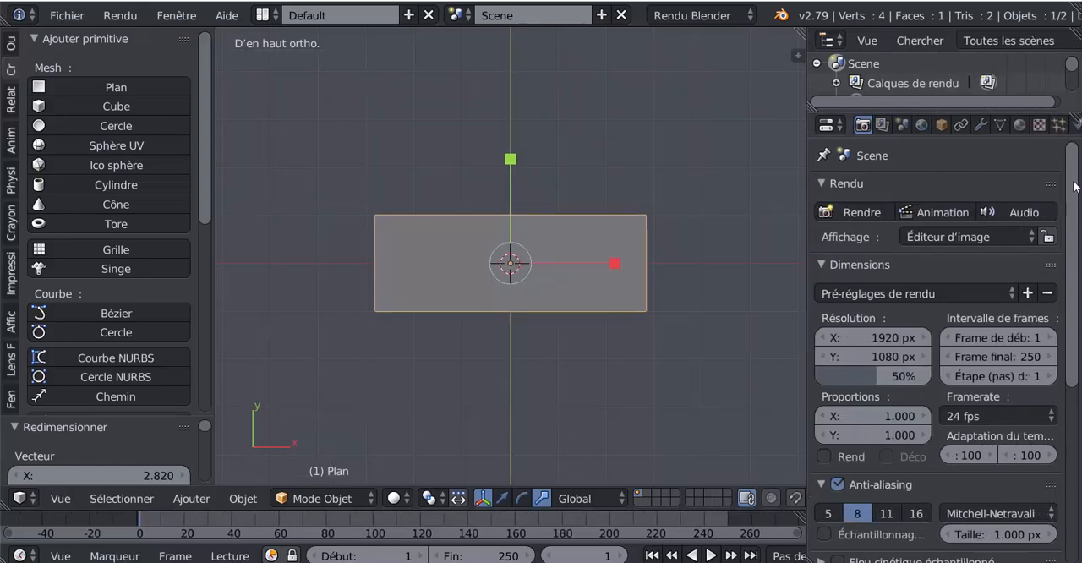
mouse_move(1074, 182)
mouse_down()
mouse_move(1076, 286)
mouse_move(1074, 192)
mouse_up()
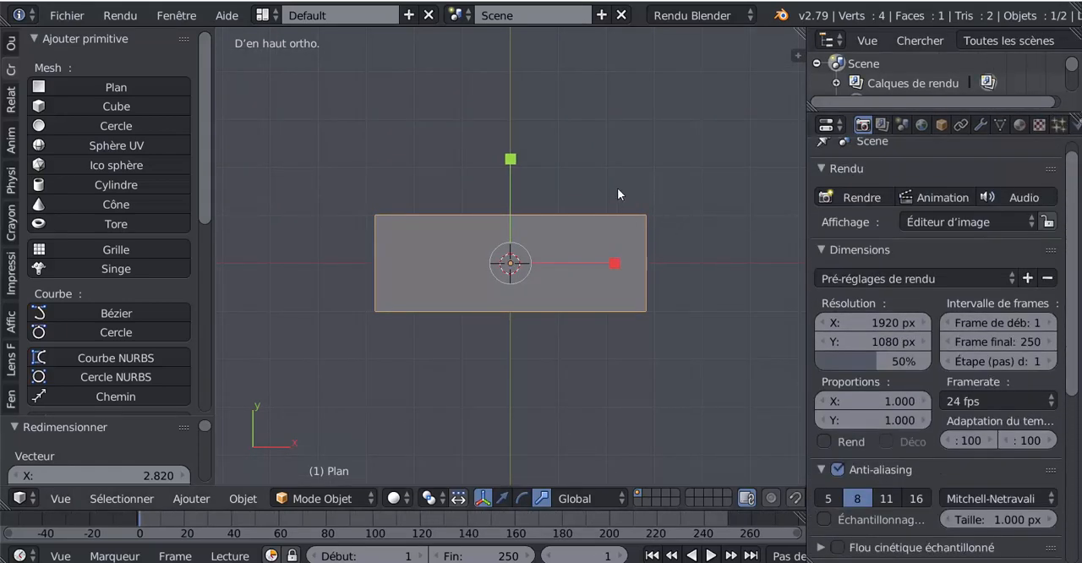
scroll(658, 173, up, 2)
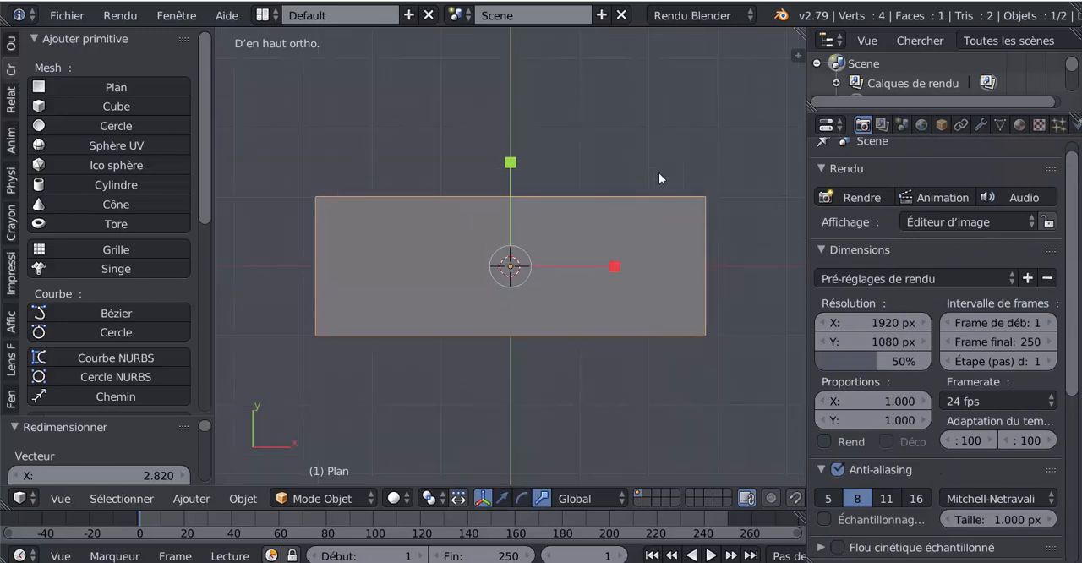
shift+middle_drag(659, 173, 612, 170)
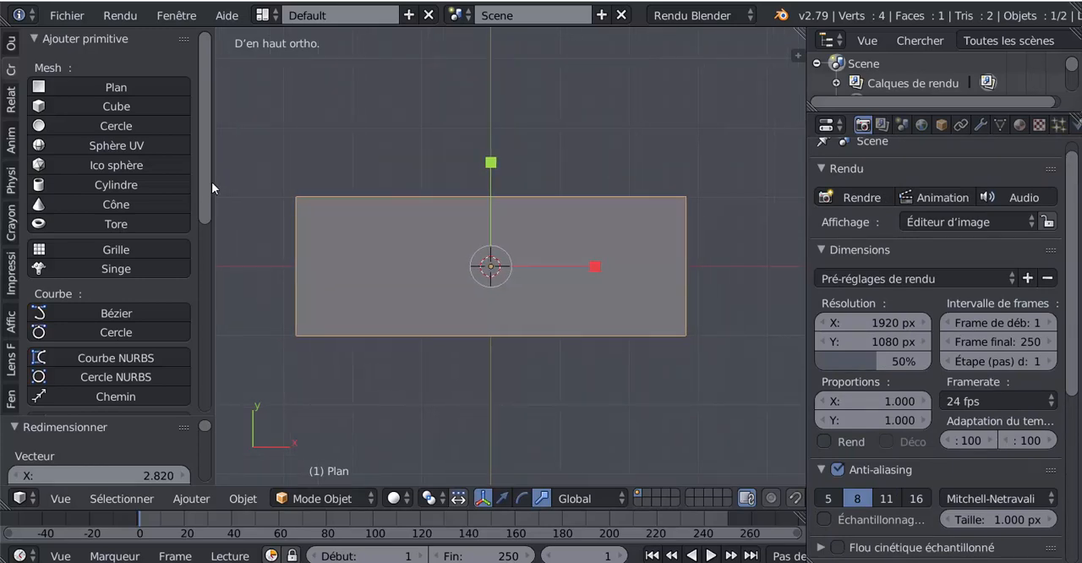
Narrow the tool shelf and widen the properties editor further so its render settings have more room
drag(214, 173, 153, 176)
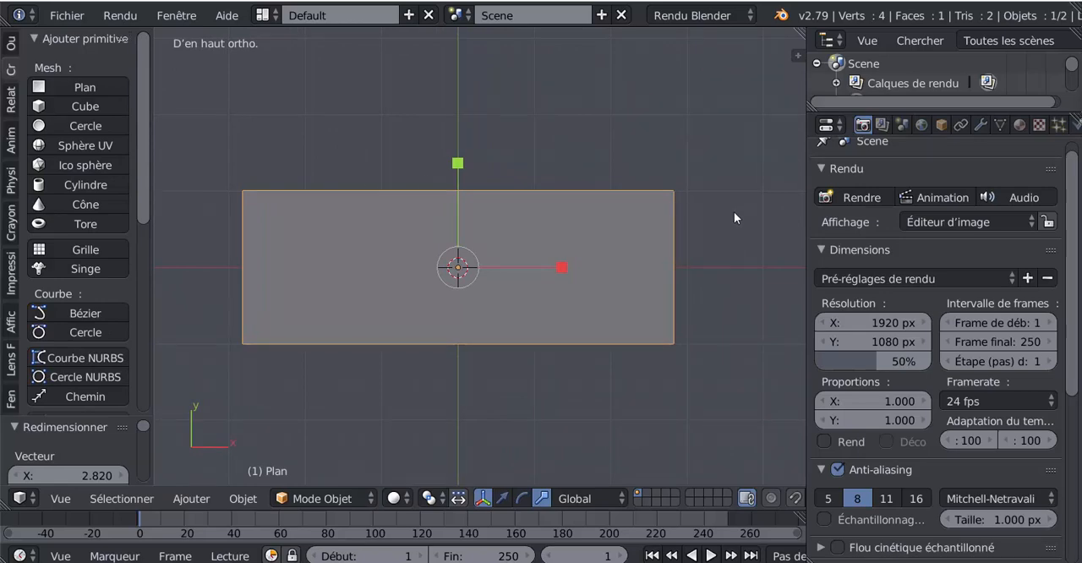
shift+middle_drag(440, 394, 454, 391)
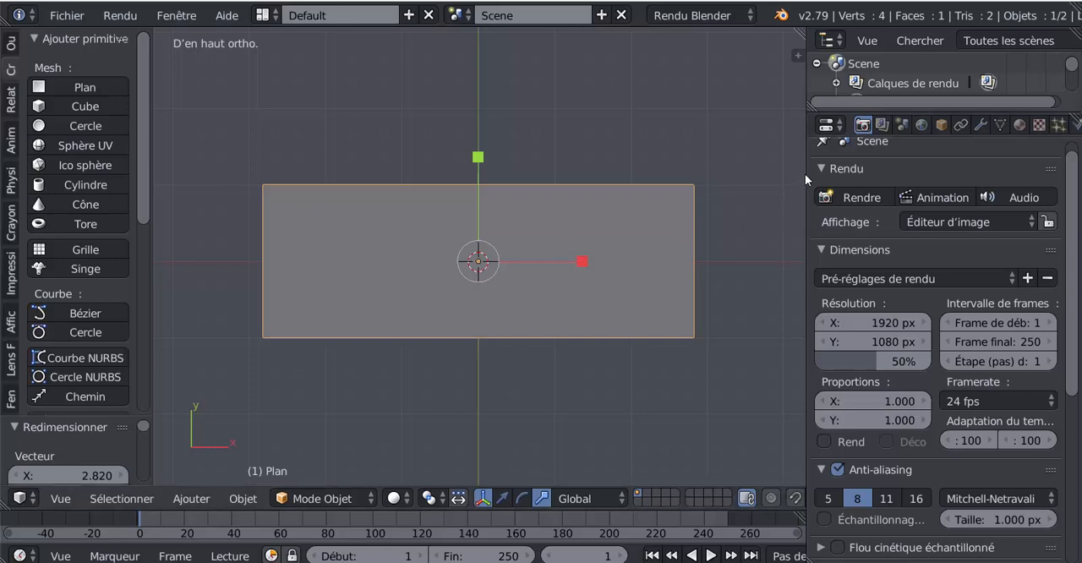
drag(805, 173, 741, 186)
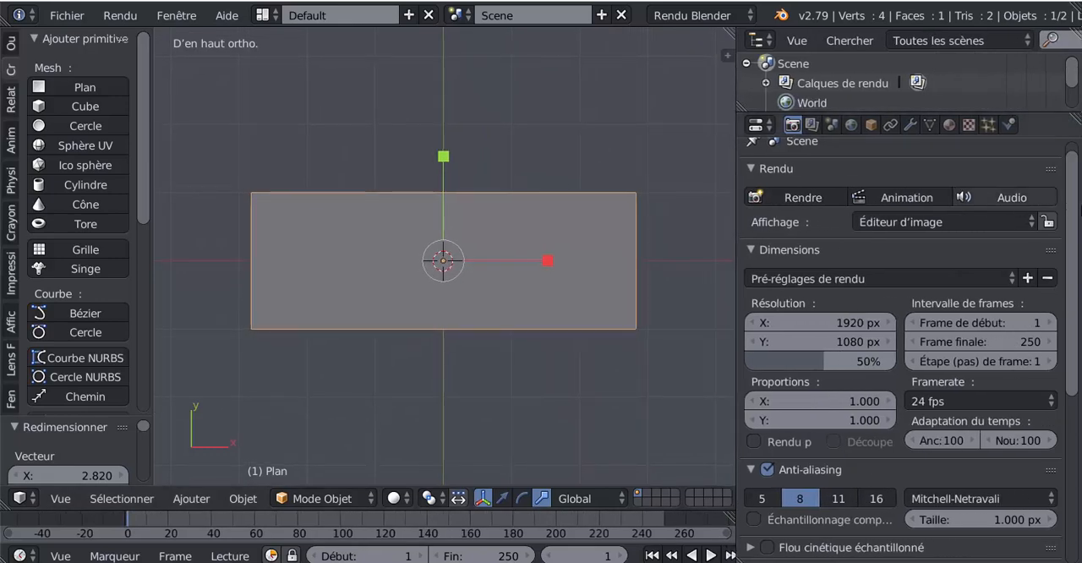
scroll(994, 169, up, 2)
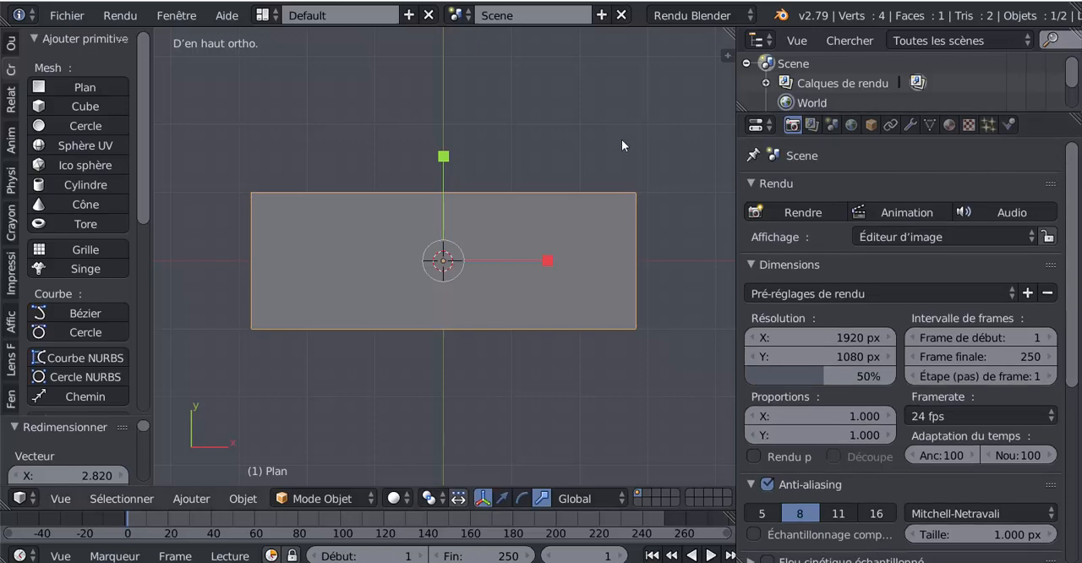
Create a new material for the plane and add a new texture of type Image ou vidéo to it
click(949, 125)
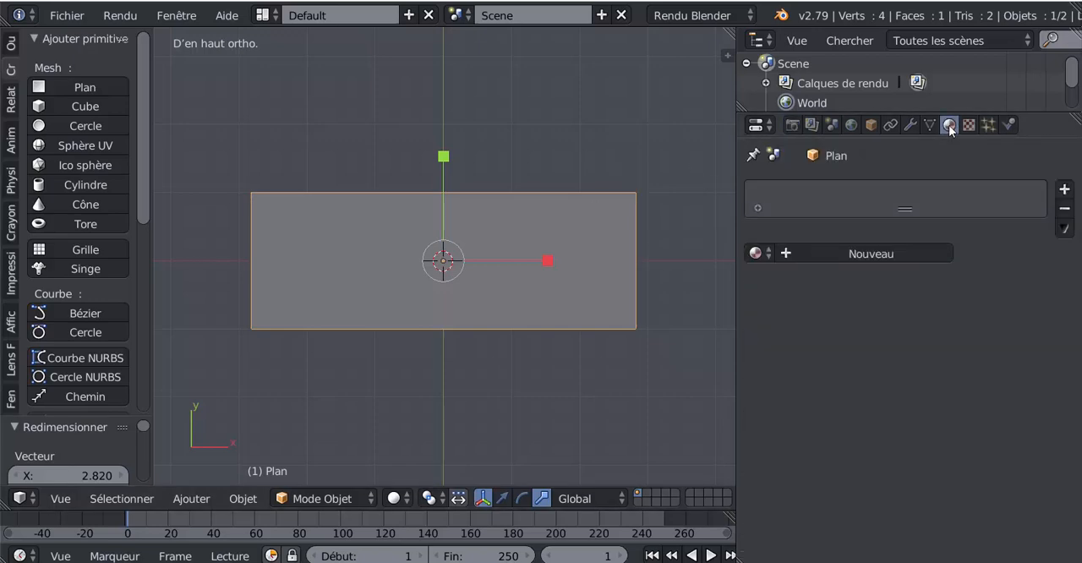
click(871, 254)
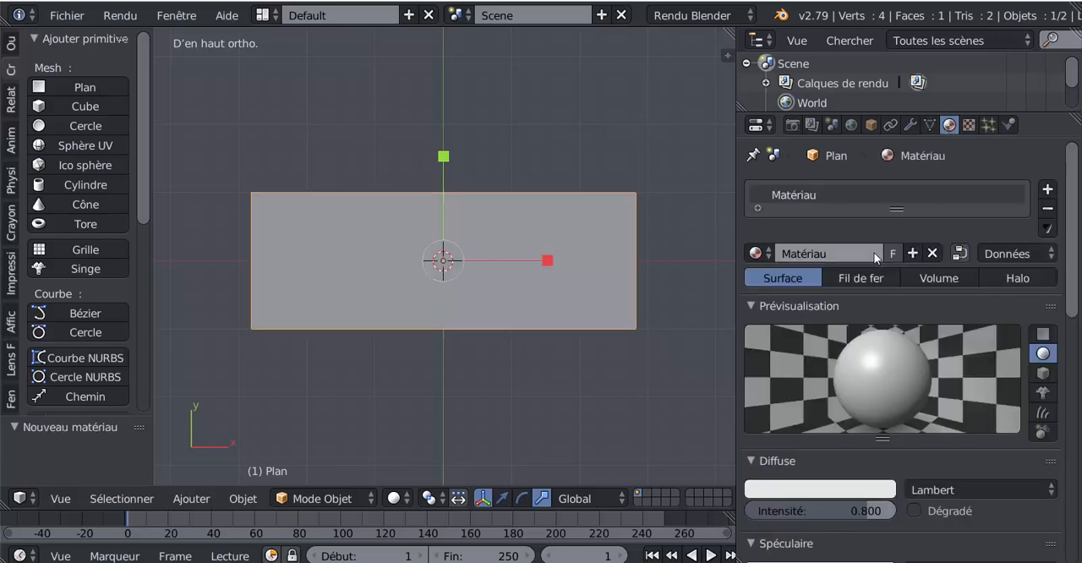
click(968, 126)
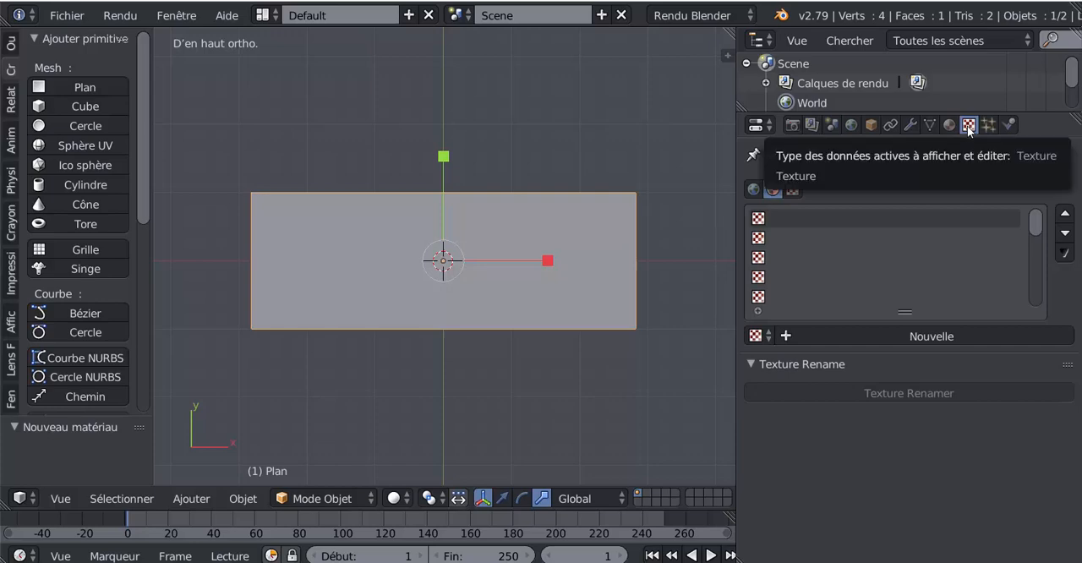
click(905, 336)
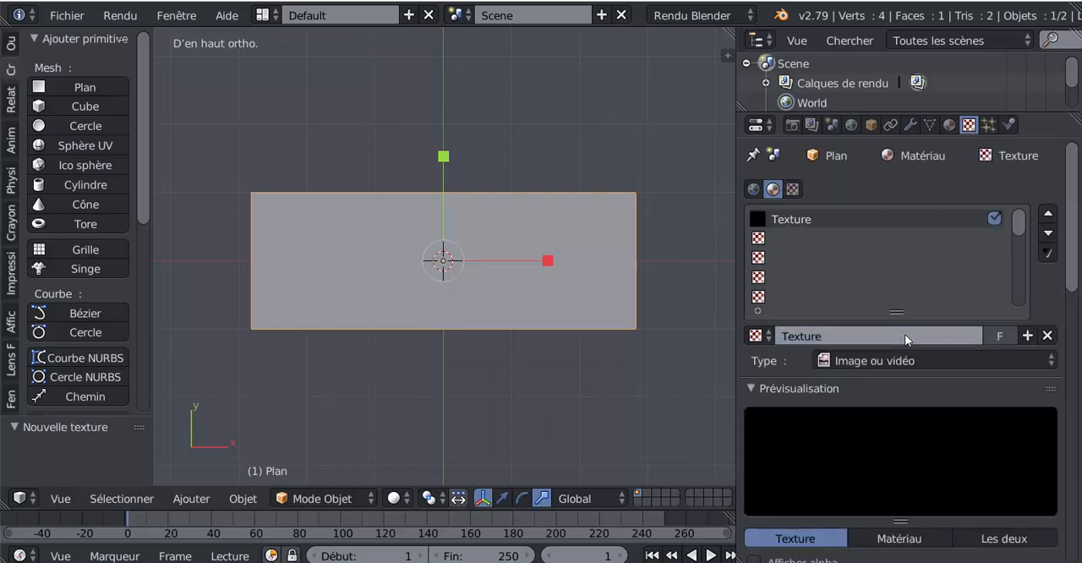
scroll(905, 335, down, 3)
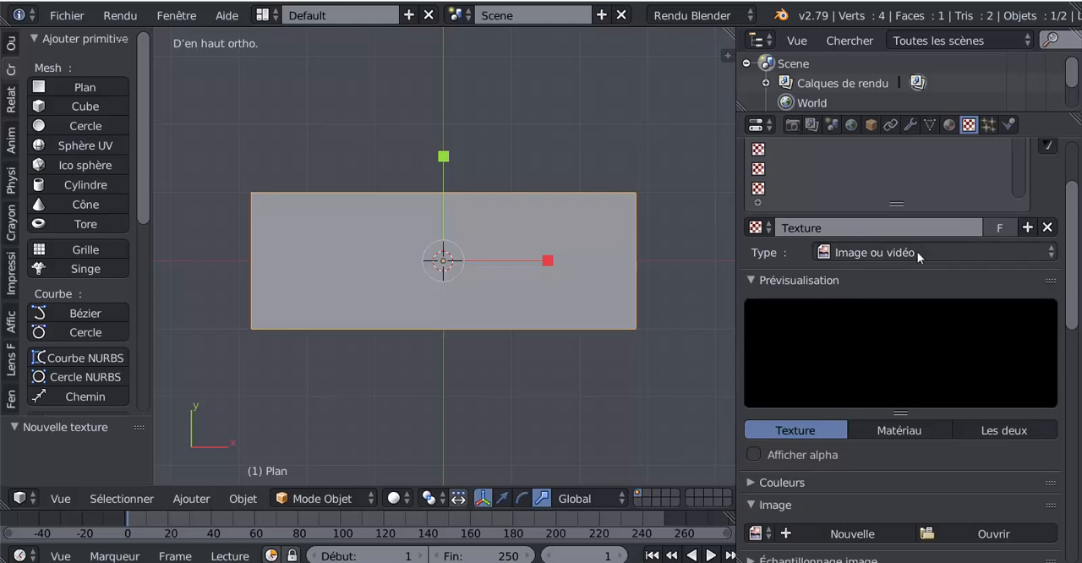
click(948, 252)
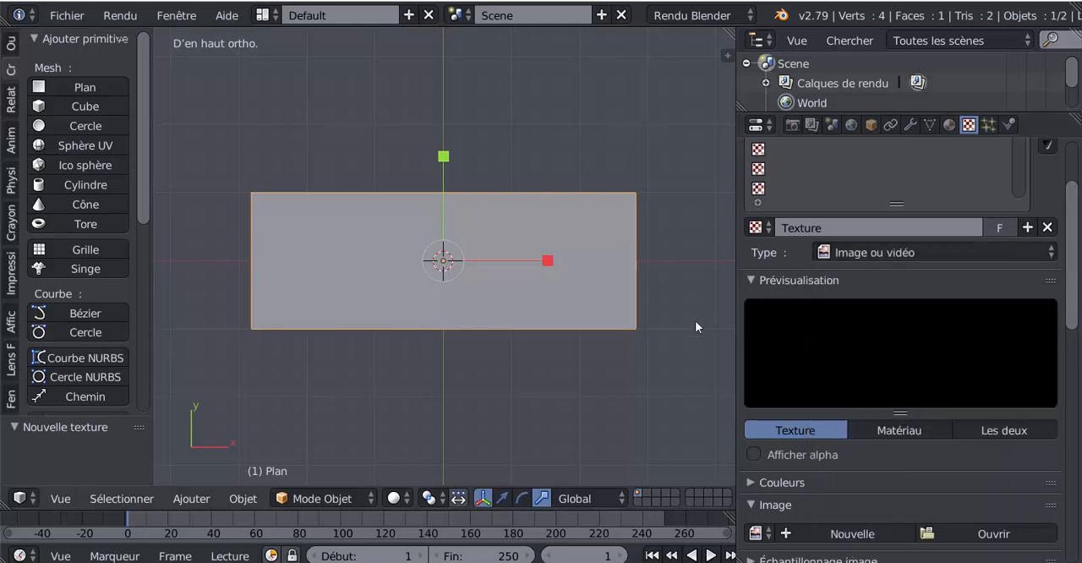
Load TexturesCom_Grass0130_1_seamless_S.jpg from the desktop folder as the texture's image, showing the files as thumbnails
scroll(891, 517, down, 5)
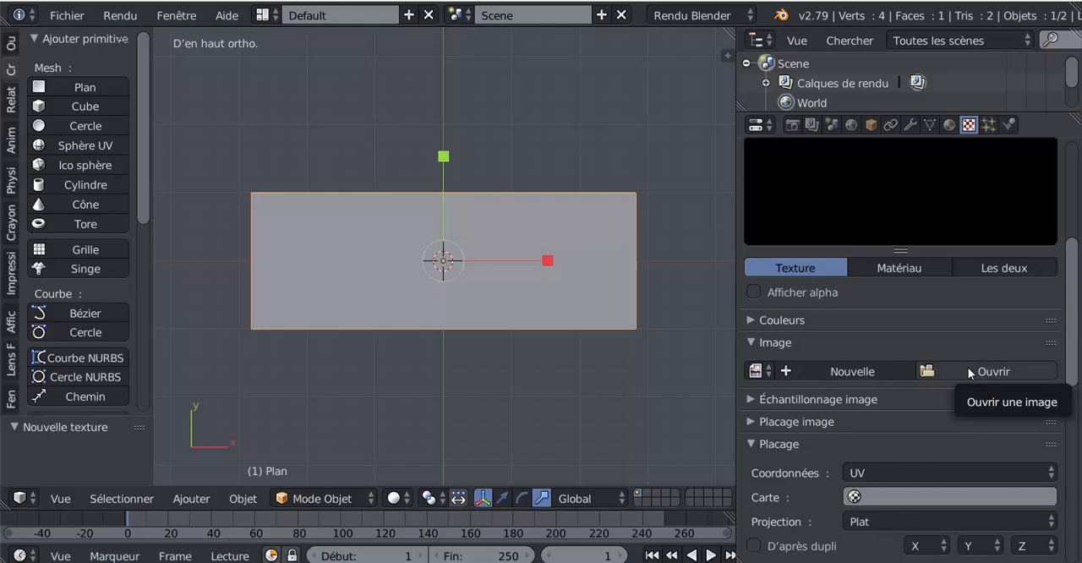
scroll(992, 363, down, 4)
scroll(992, 364, up, 3)
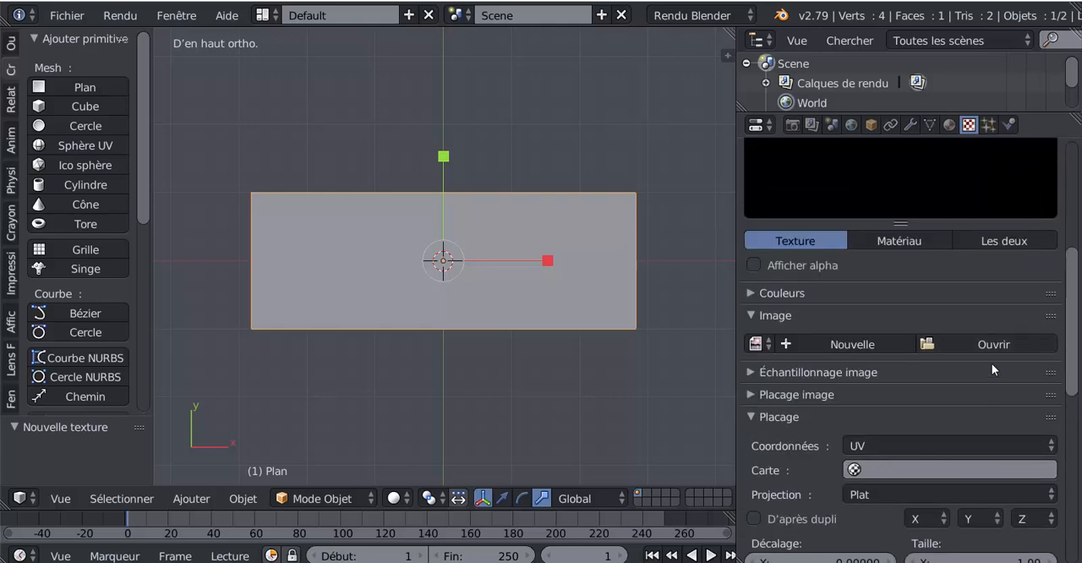
click(977, 342)
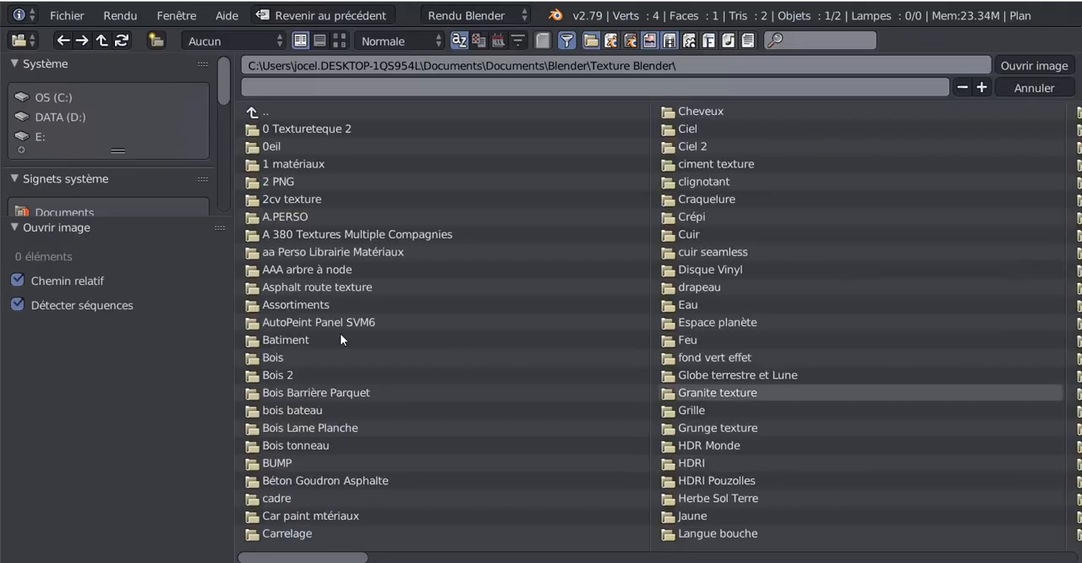
scroll(77, 98, down, 2)
click(45, 120)
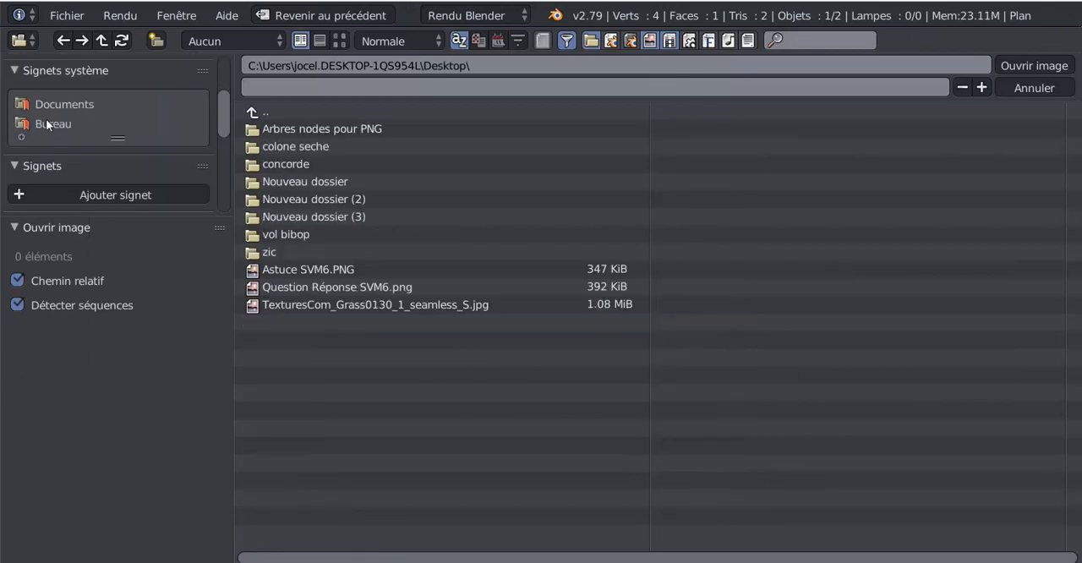
click(338, 40)
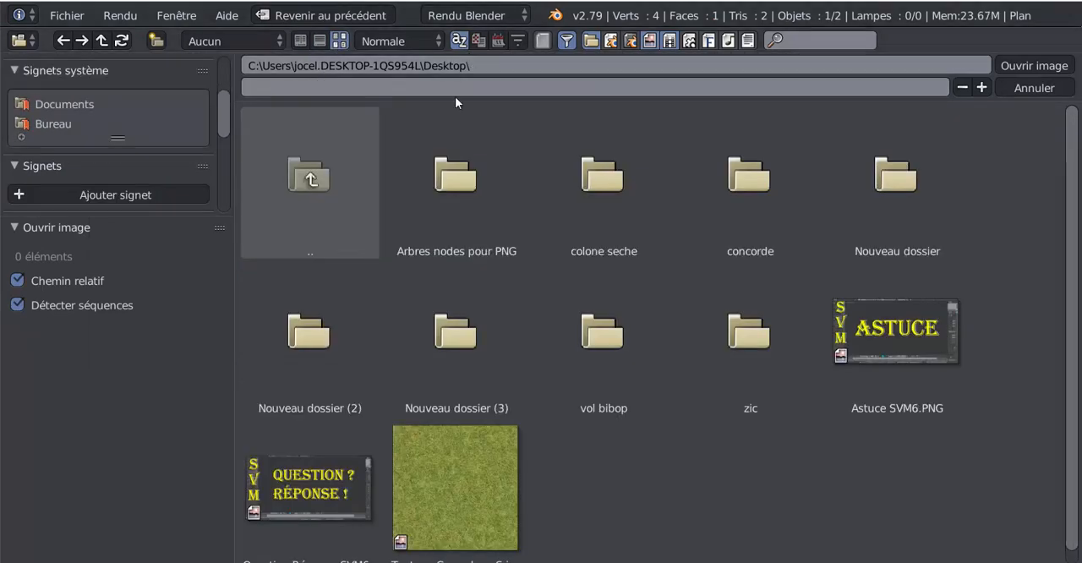
click(436, 452)
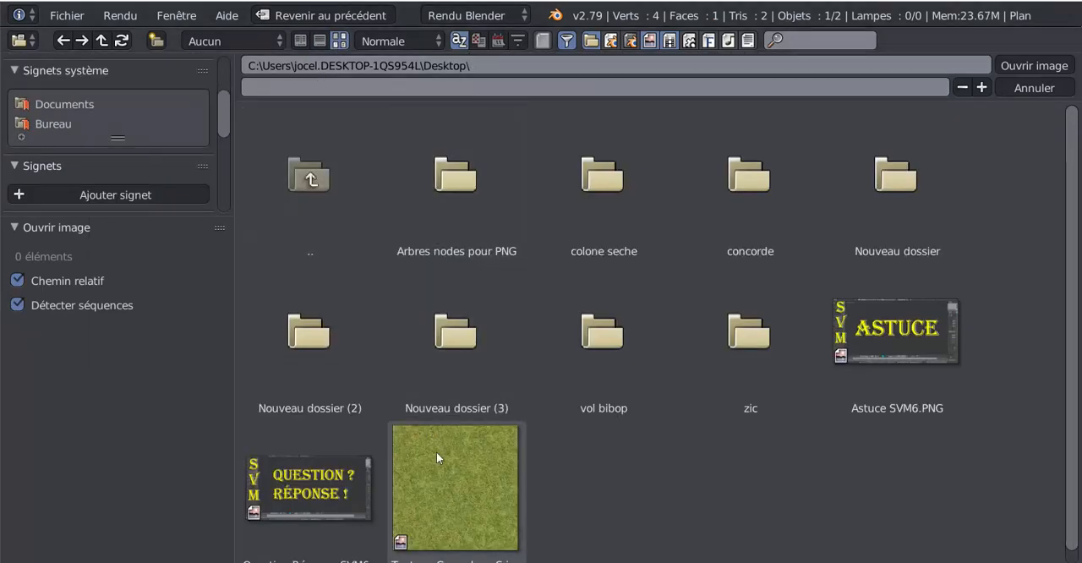
click(1029, 65)
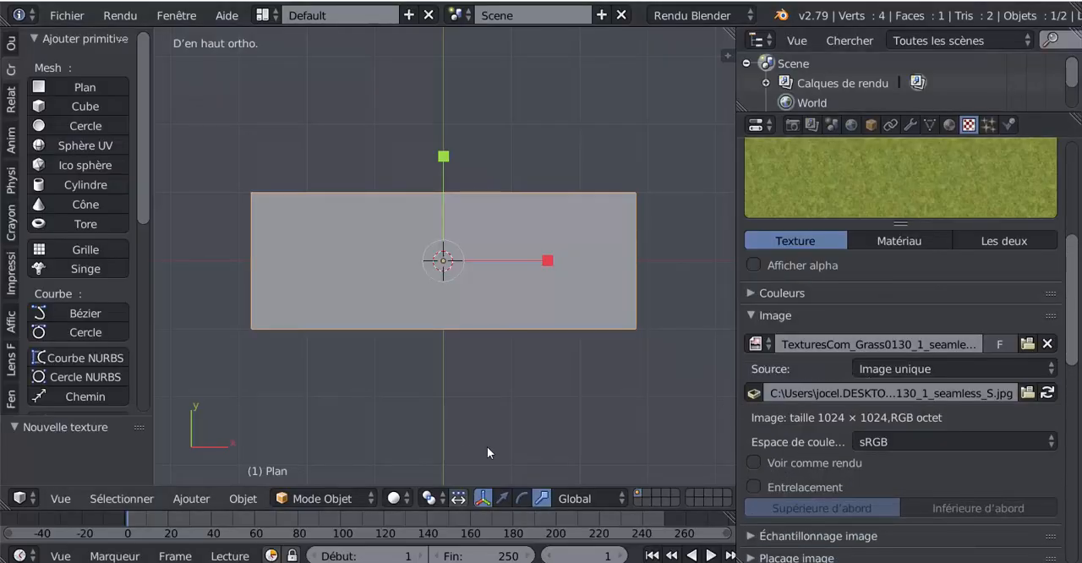
Set the 3D viewport to rendered shading and review the grass texture's image and mapping settings
click(393, 498)
click(420, 370)
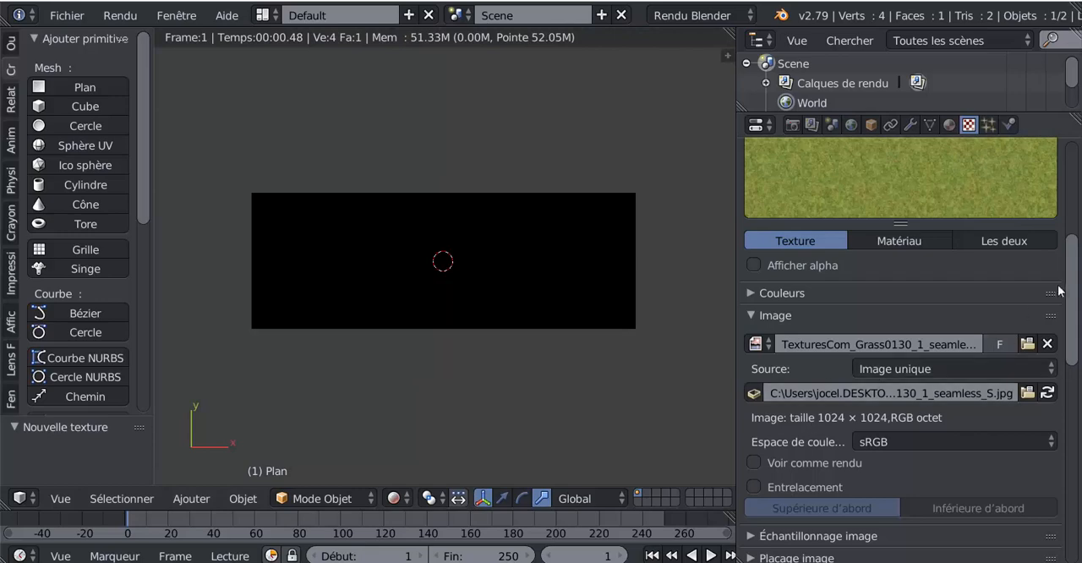
drag(1072, 314, 1072, 385)
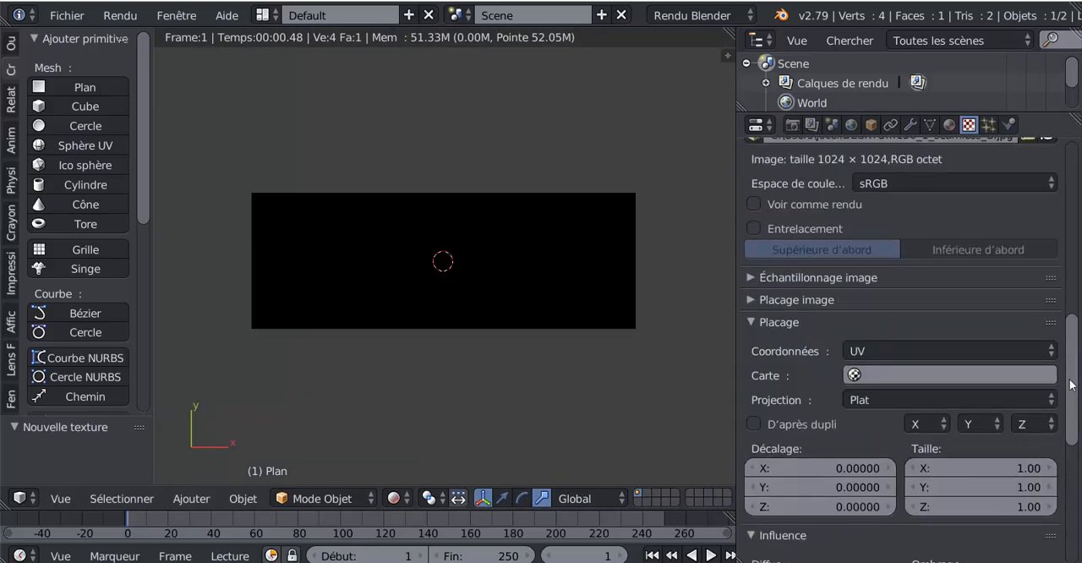
scroll(774, 334, up, 1)
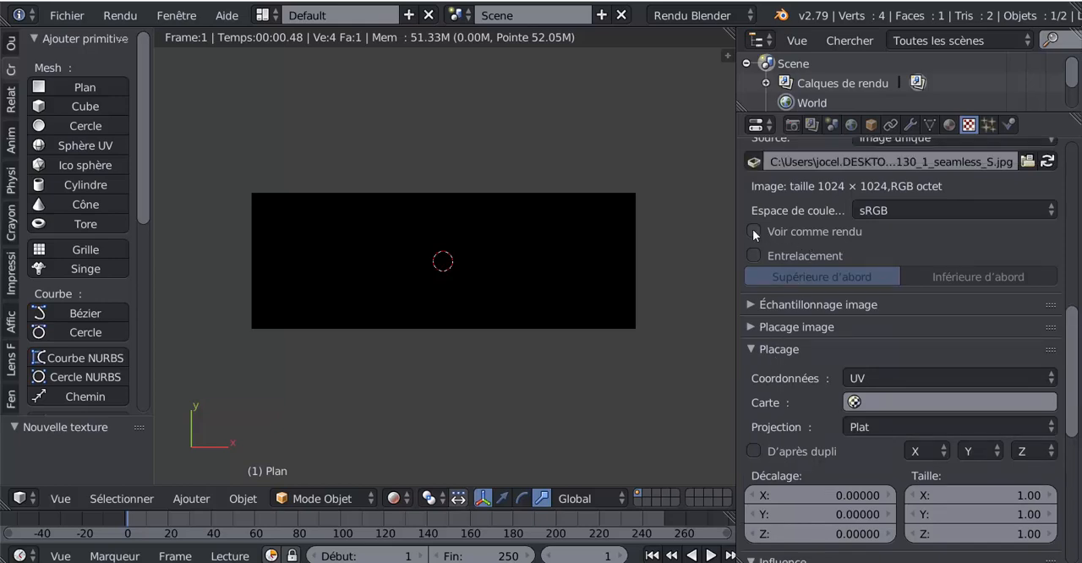
scroll(829, 248, up, 3)
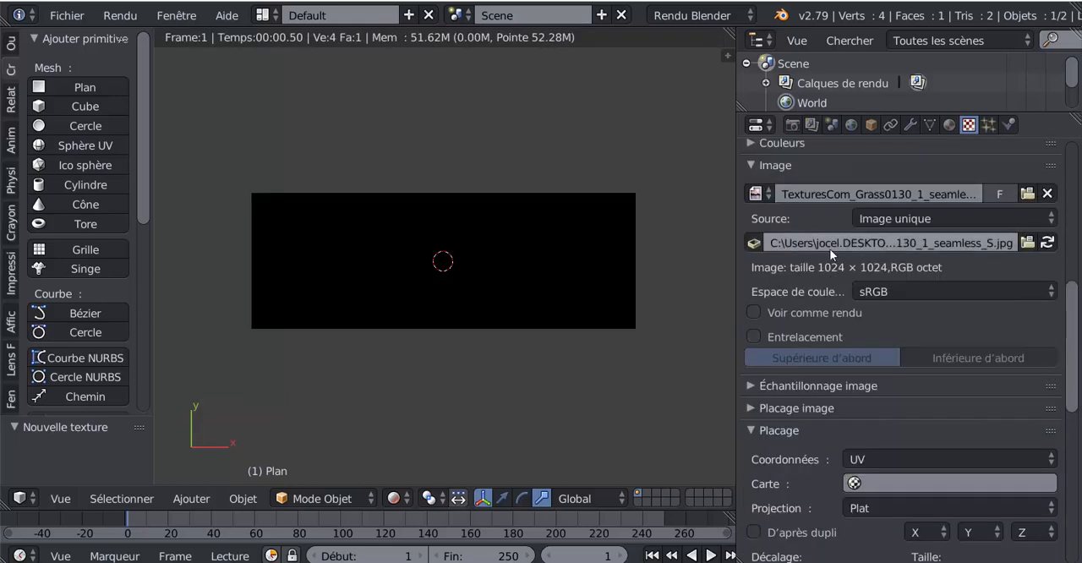
Make the plane's material shadeless by enabling Sans ombrage in its shading settings
click(948, 124)
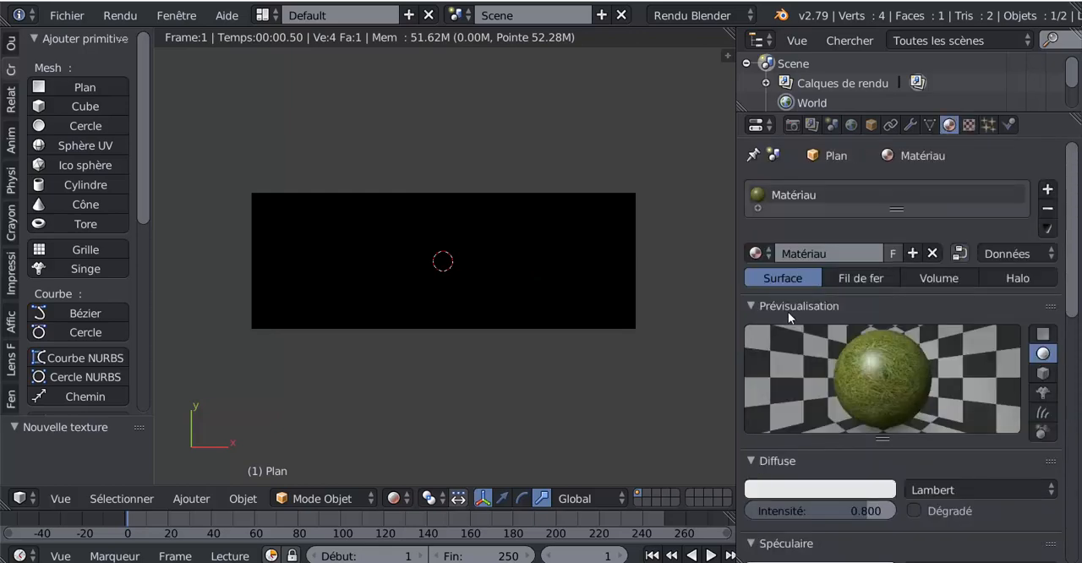
scroll(790, 316, down, 4)
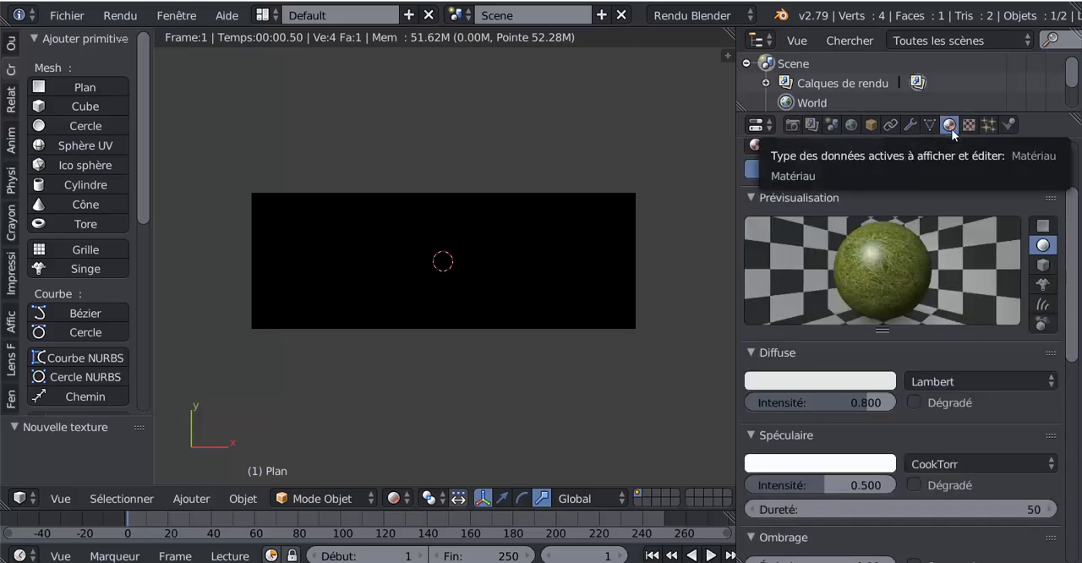
scroll(901, 287, down, 3)
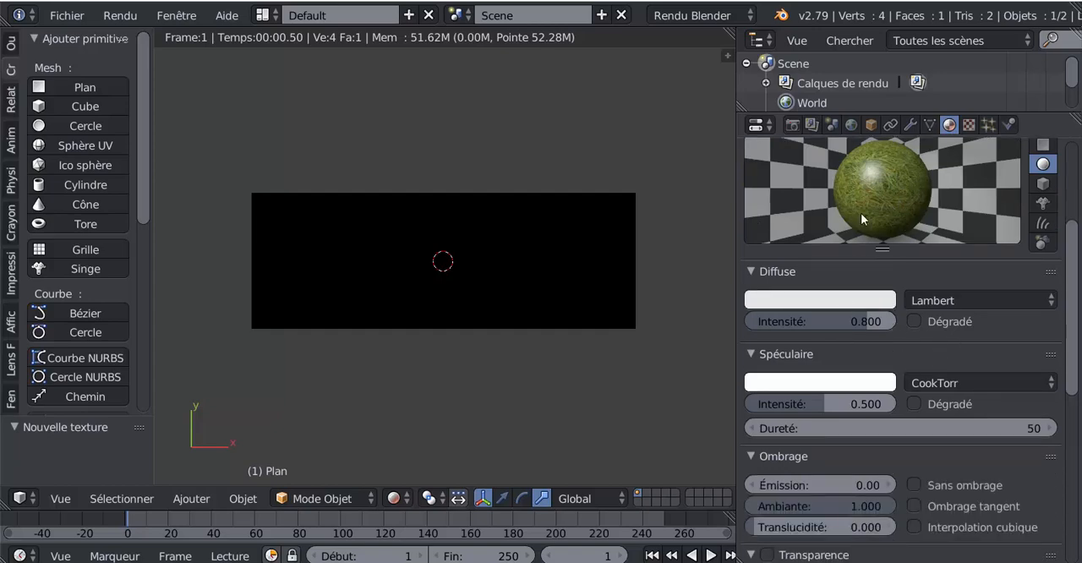
scroll(794, 479, down, 2)
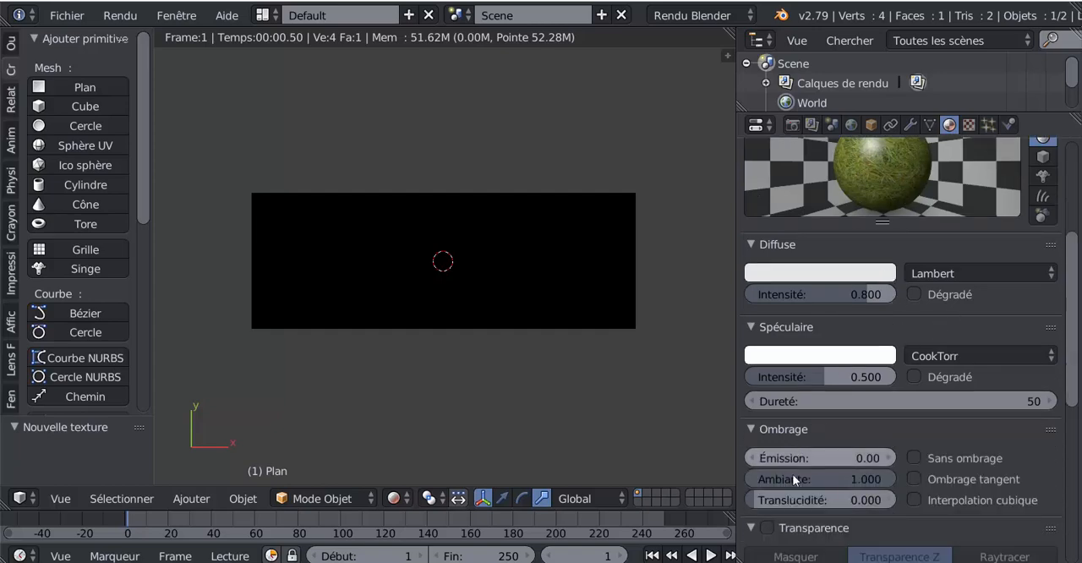
scroll(853, 446, down, 3)
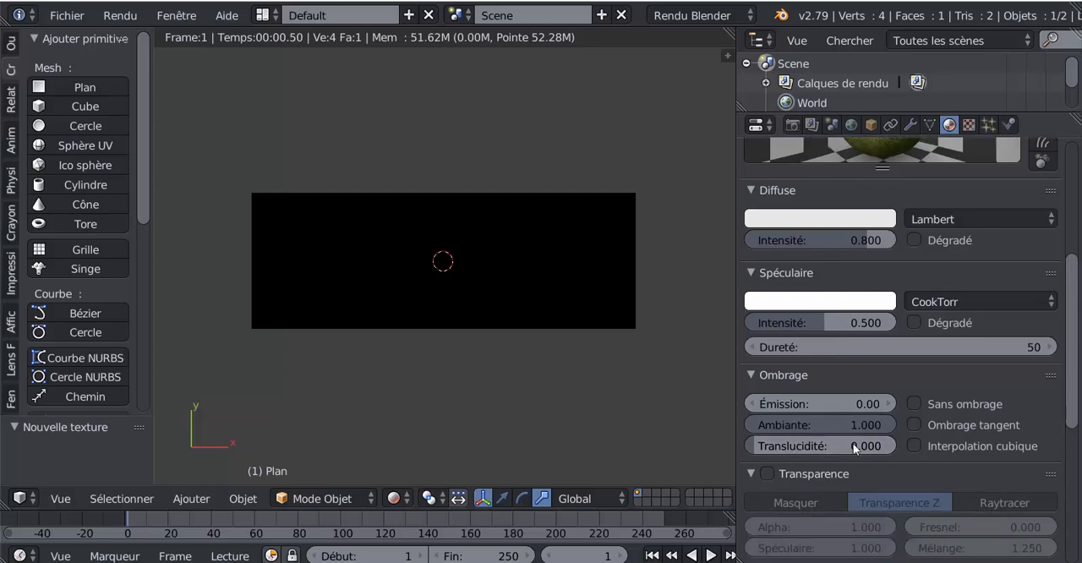
click(914, 350)
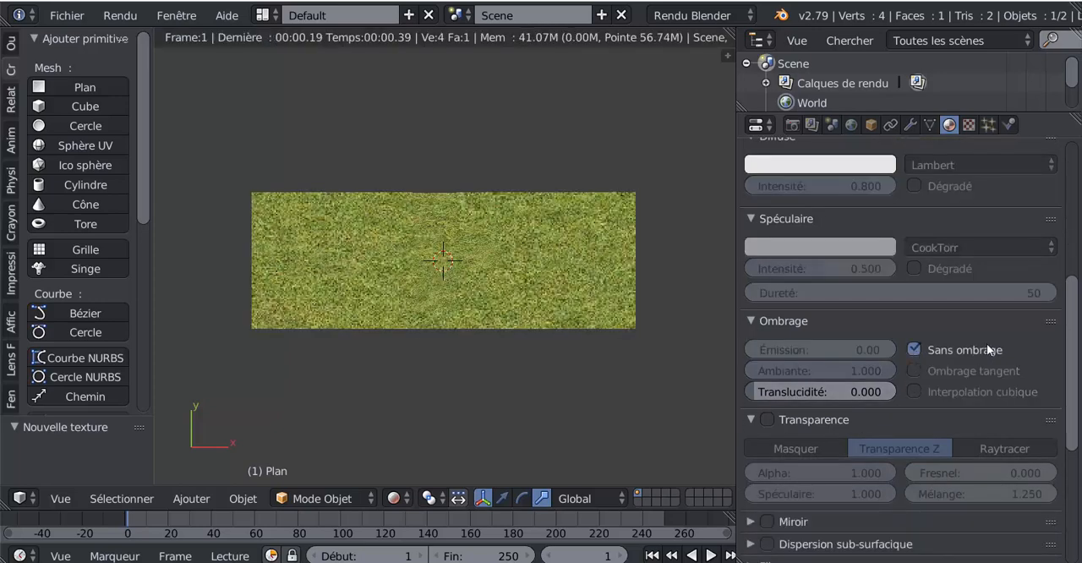
Examine the rendered grass plane from several angles and review the material's shading, transparency and other options
scroll(1077, 321, up, 5)
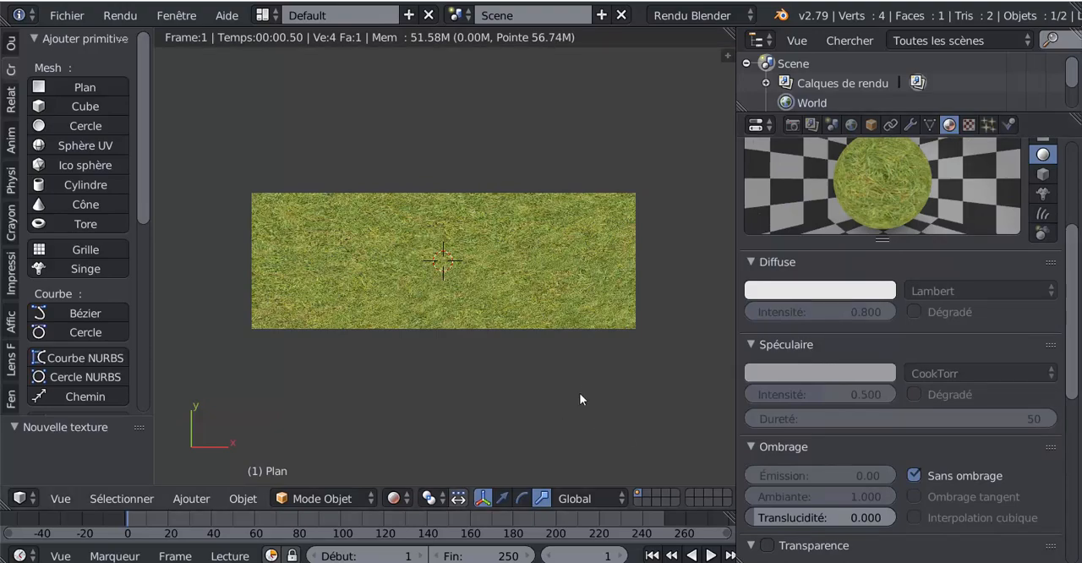
middle_drag(522, 400, 549, 337)
scroll(551, 333, down, 1)
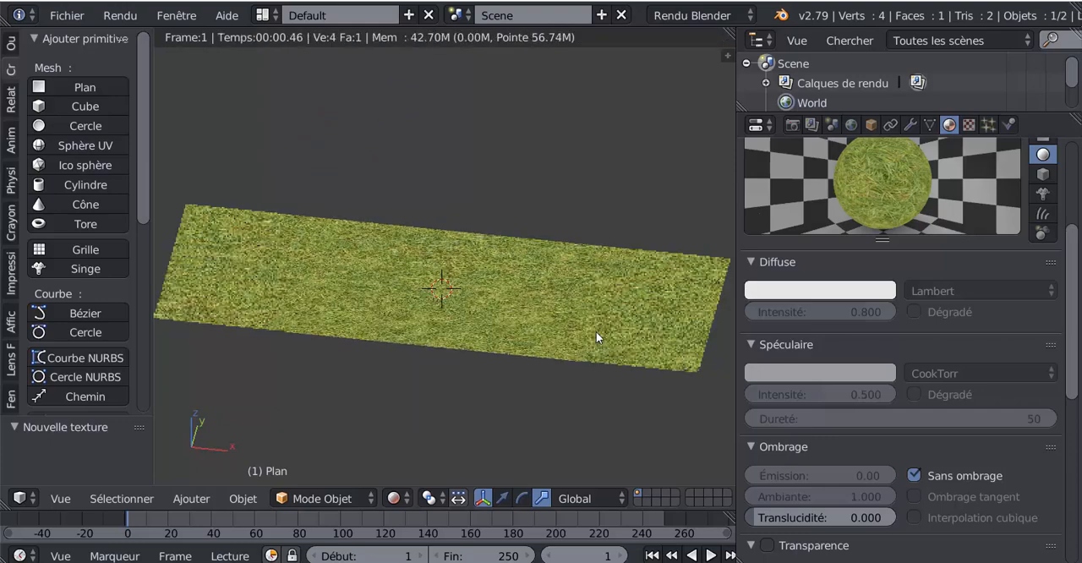
middle_drag(564, 372, 616, 377)
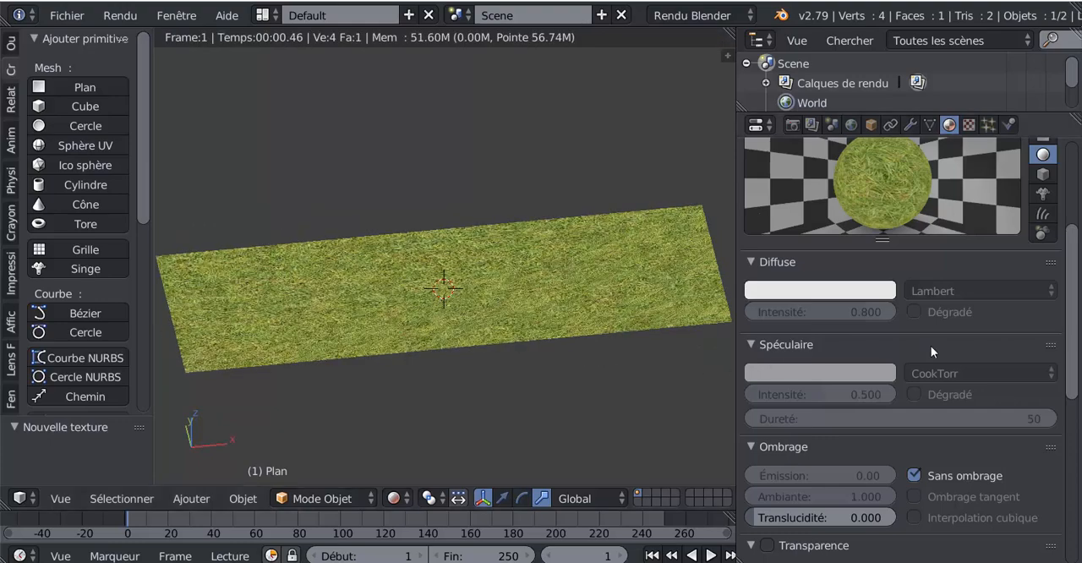
scroll(1002, 350, down, 6)
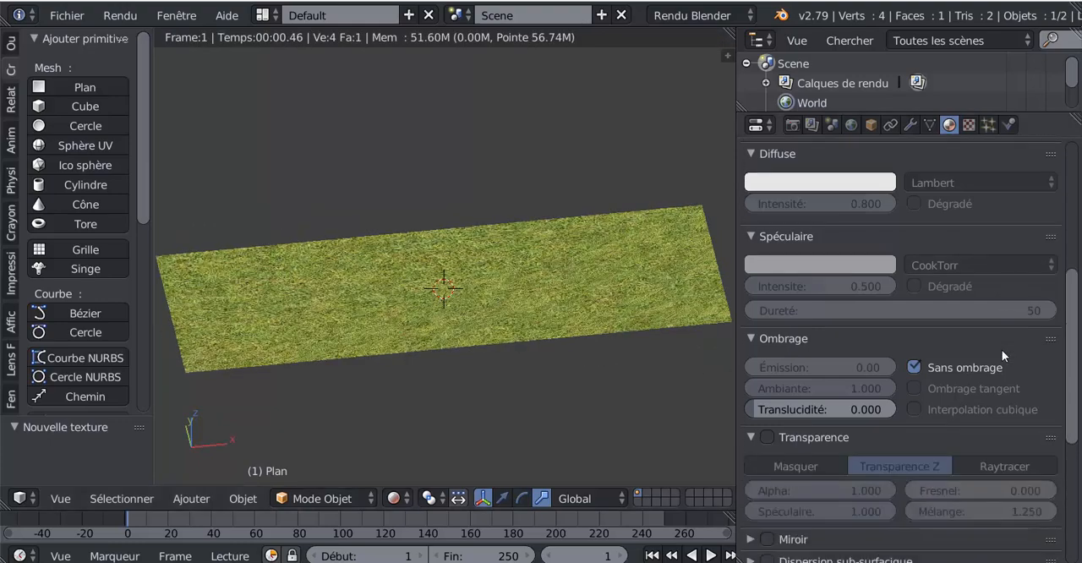
scroll(783, 360, down, 2)
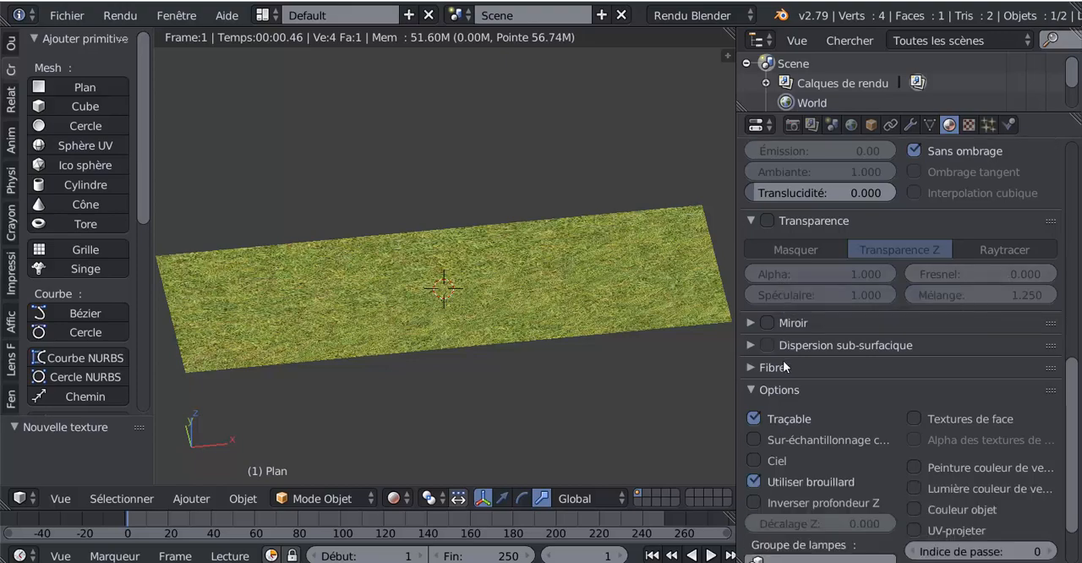
scroll(810, 372, down, 2)
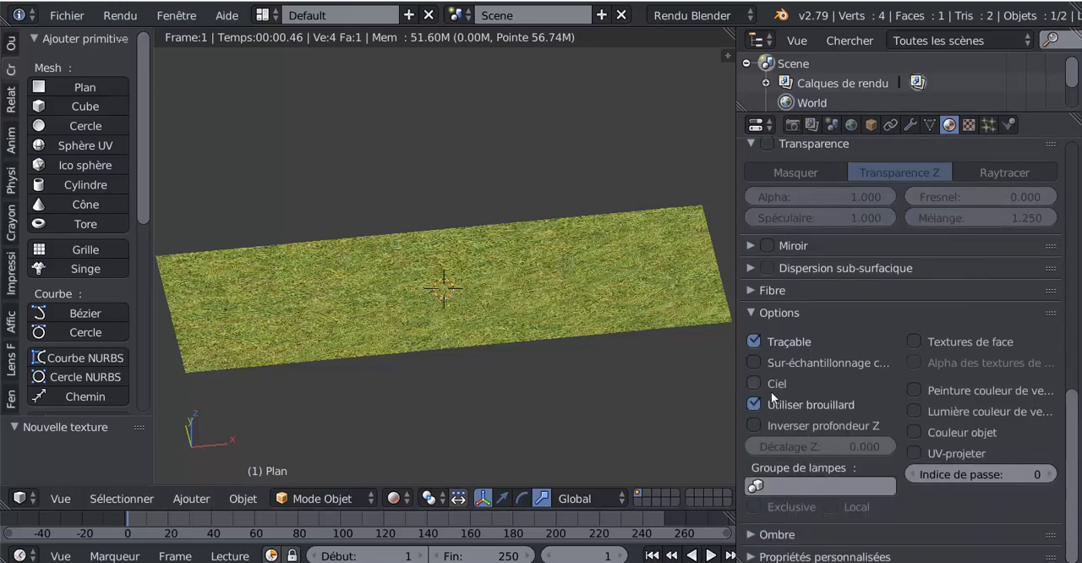
middle_drag(630, 403, 621, 400)
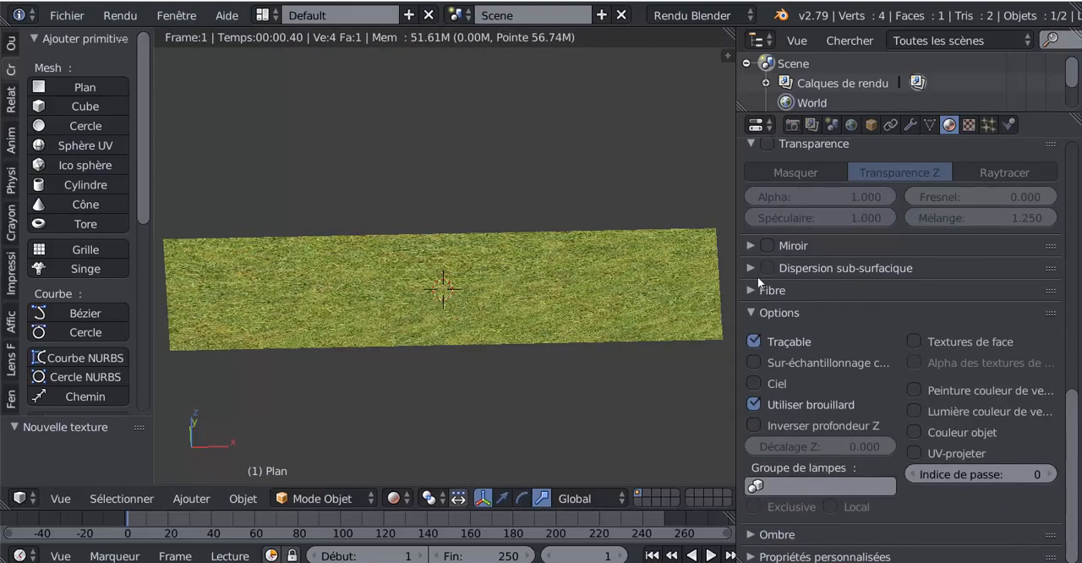
scroll(840, 271, up, 3)
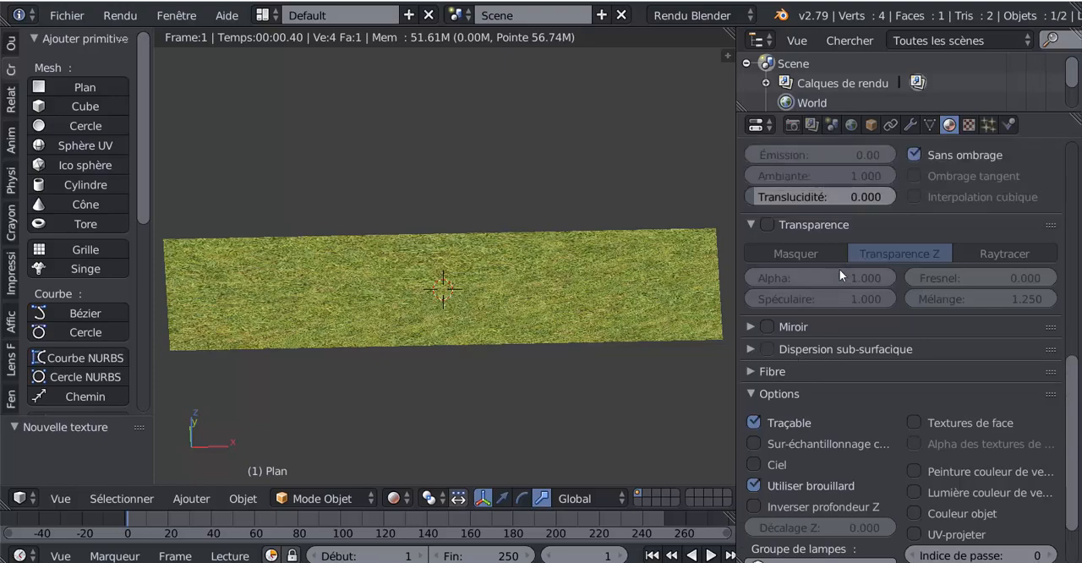
View the plane from above and split the 3D view to open a UV/Image editor beside it
scroll(840, 271, up, 2)
scroll(839, 269, up, 6)
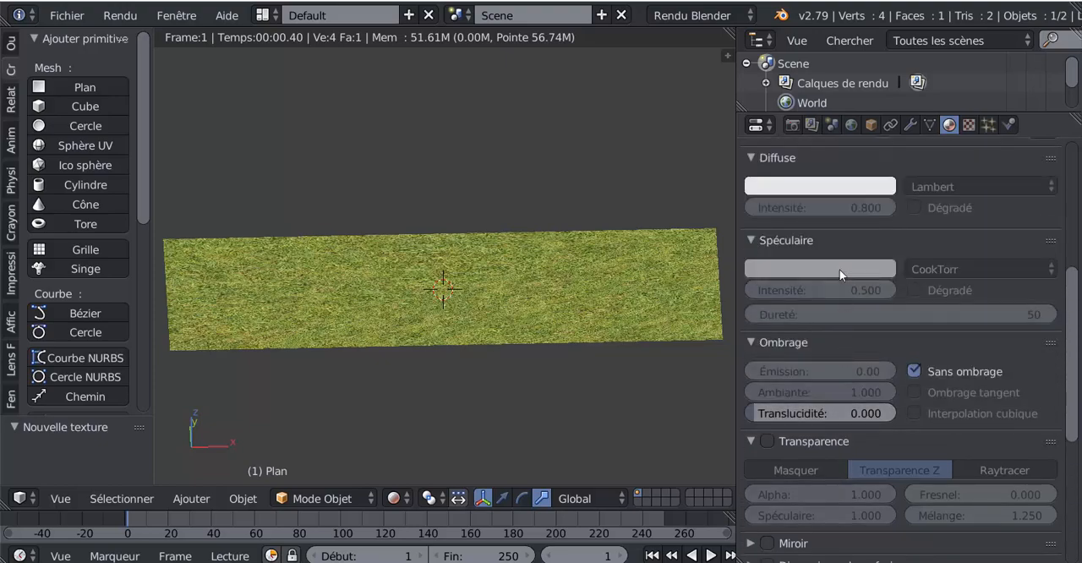
scroll(900, 253, up, 4)
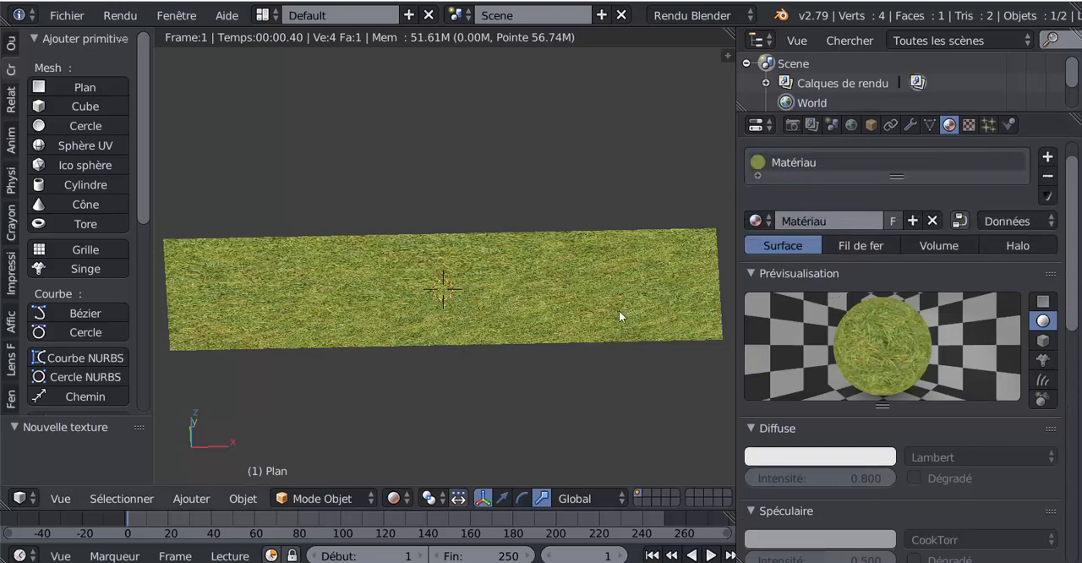
scroll(619, 311, down, 3)
middle_drag(525, 360, 559, 395)
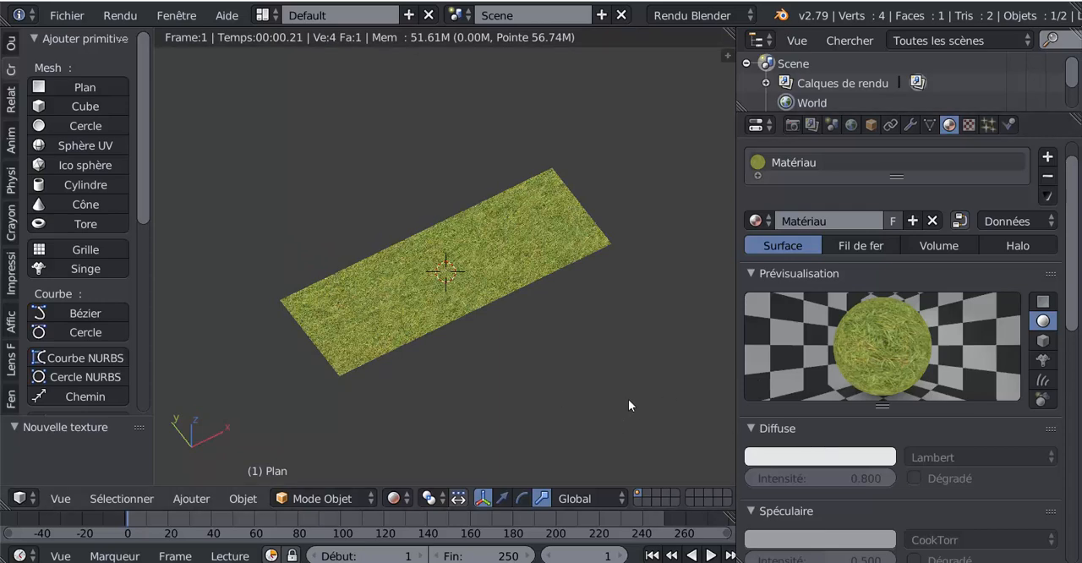
key(KP_7)
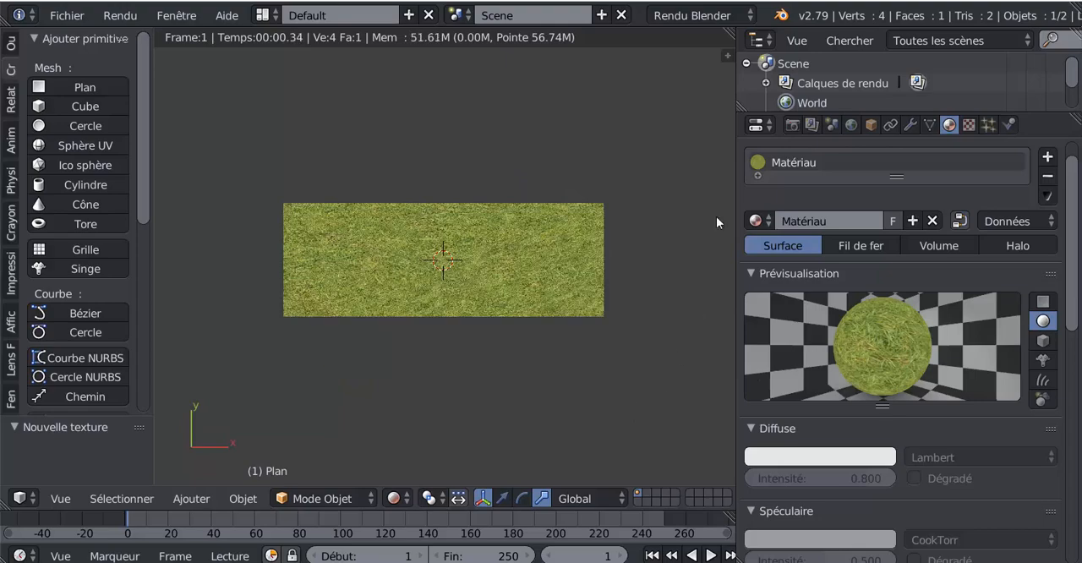
drag(732, 34, 531, 74)
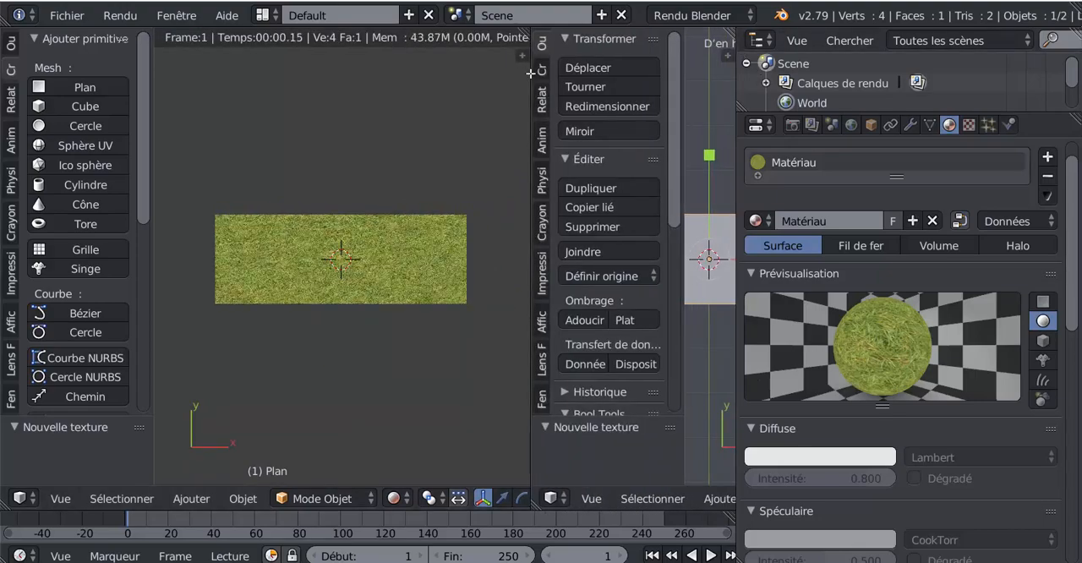
click(553, 498)
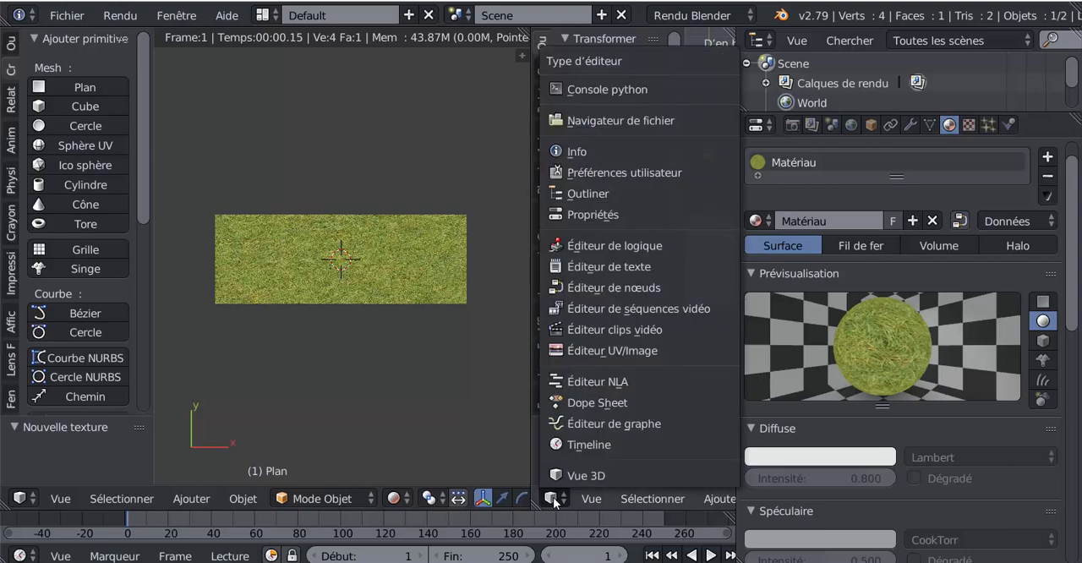
click(609, 352)
Review the material's shading and options settings and the grass texture's image and mapping settings
scroll(1072, 266, down, 6)
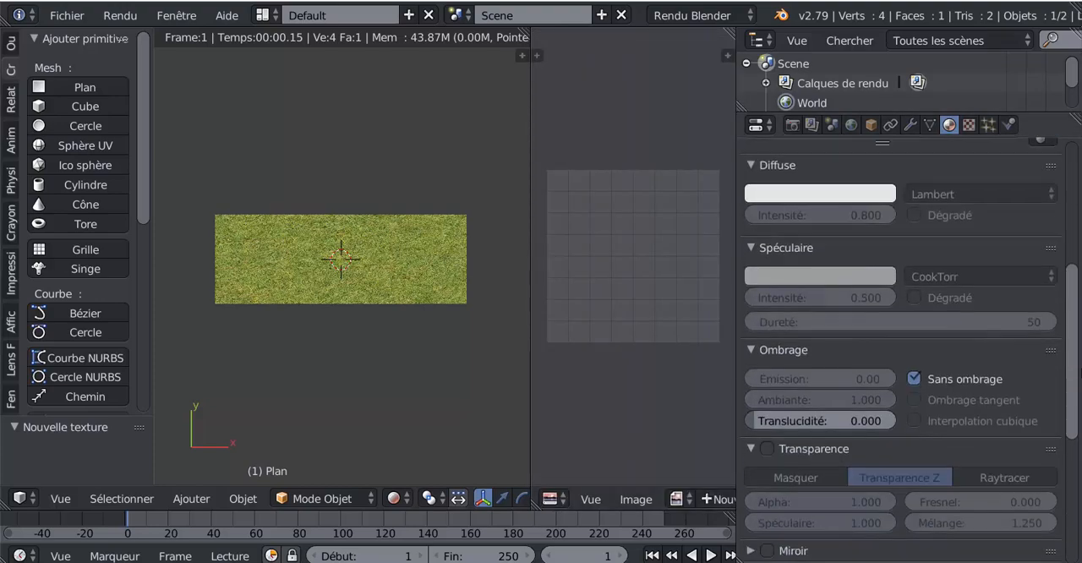
scroll(910, 350, down, 7)
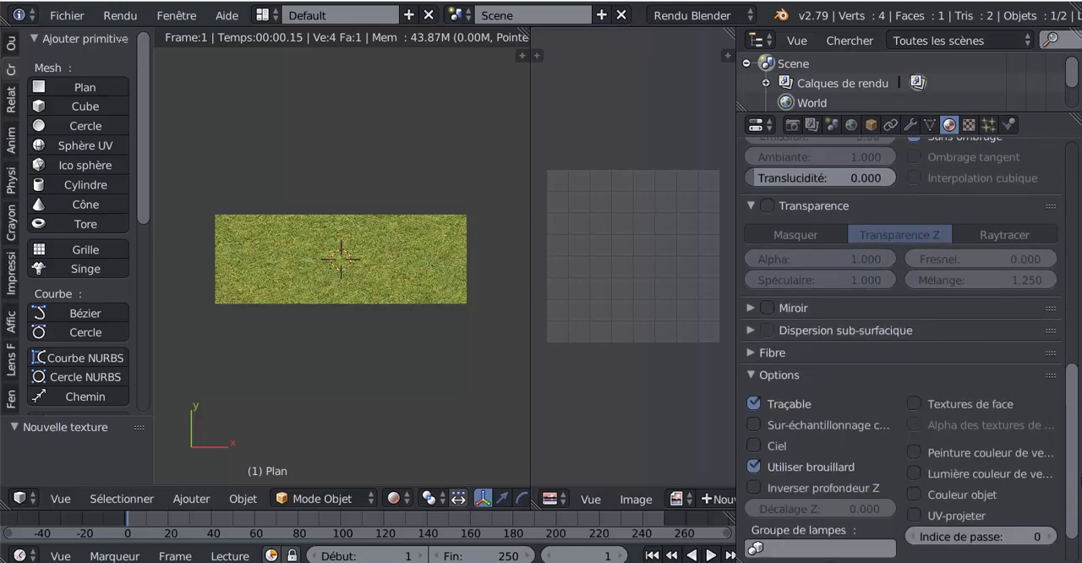
scroll(905, 347, down, 1)
scroll(904, 347, up, 15)
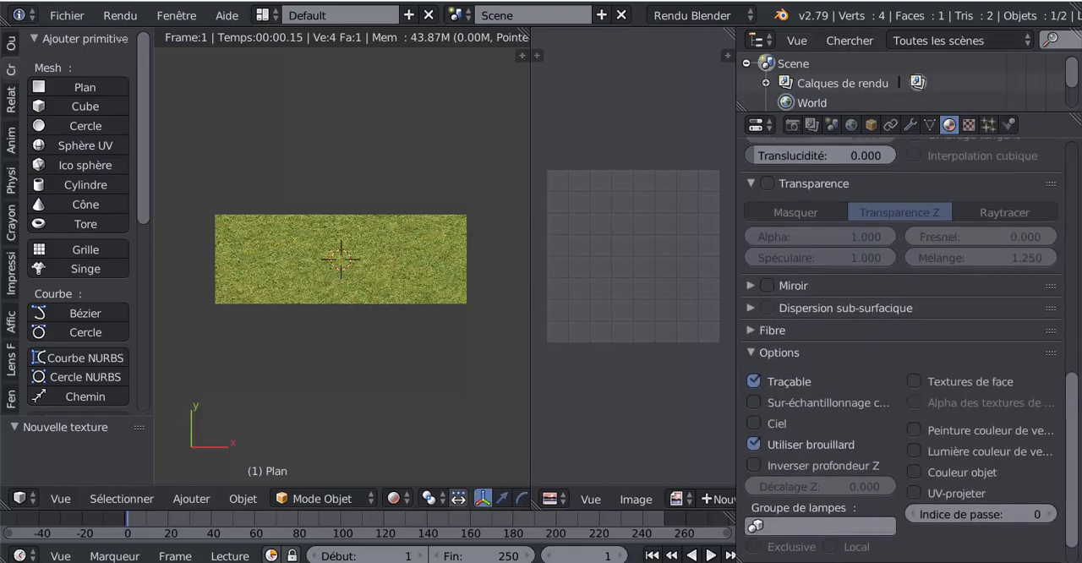
click(968, 126)
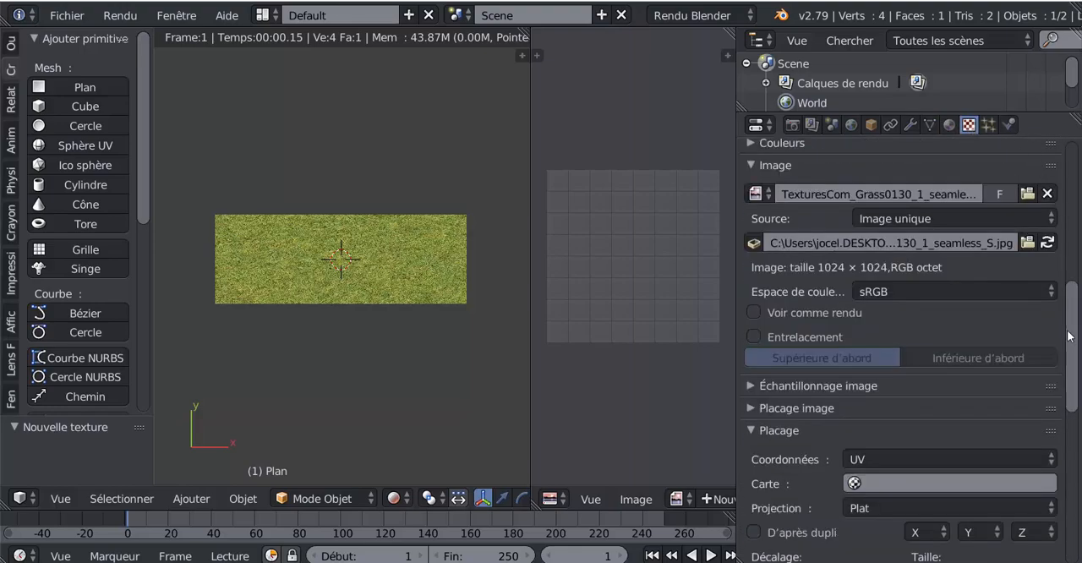
scroll(1077, 395, down, 5)
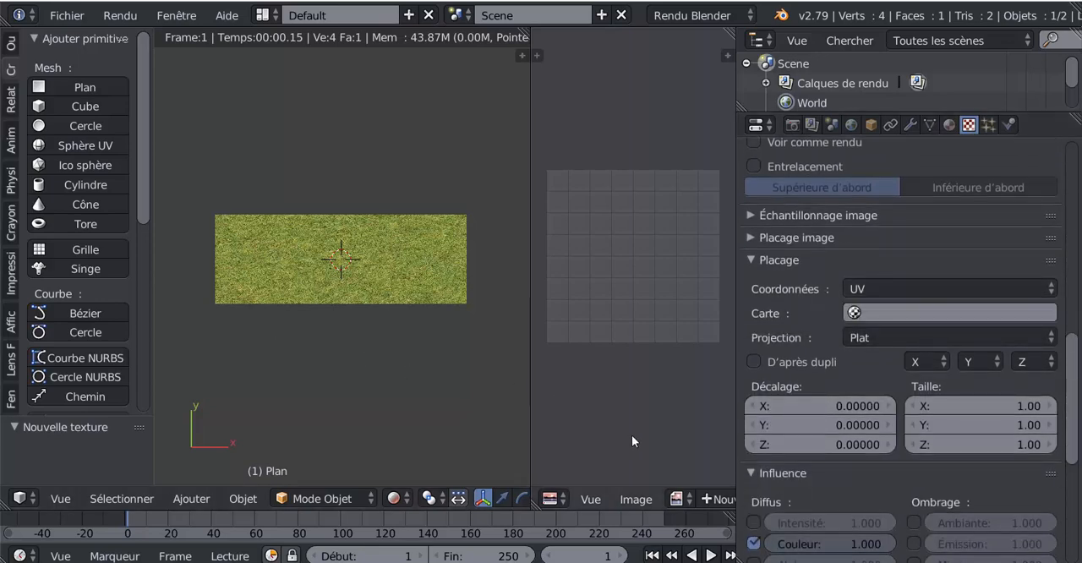
Display the TexturesCom_Grass0130_1_seamless image in the UV/Image editor and resize the editors to give both views more room
scroll(649, 501, down, 3)
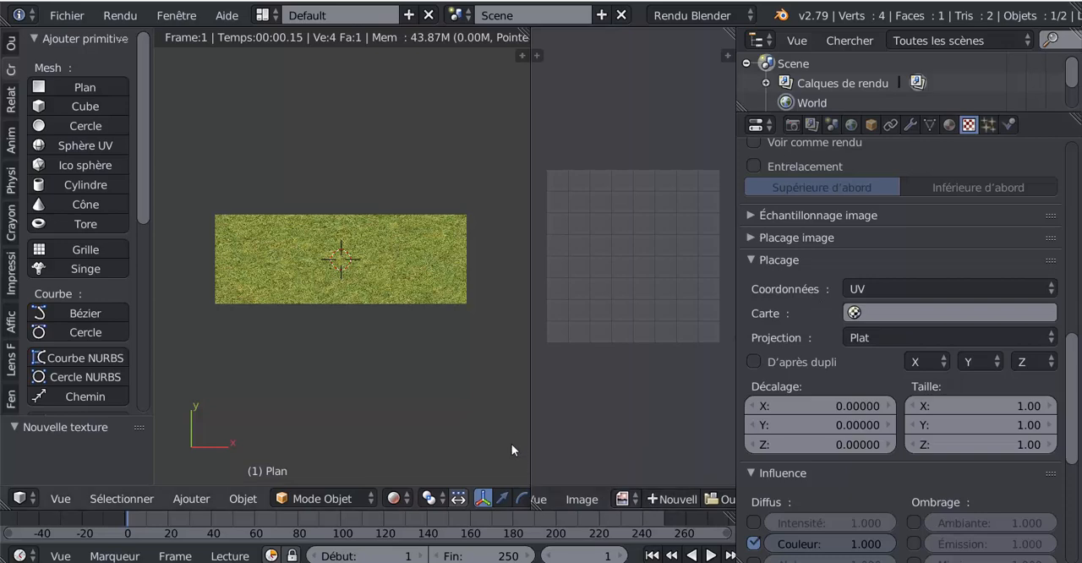
drag(528, 412, 438, 413)
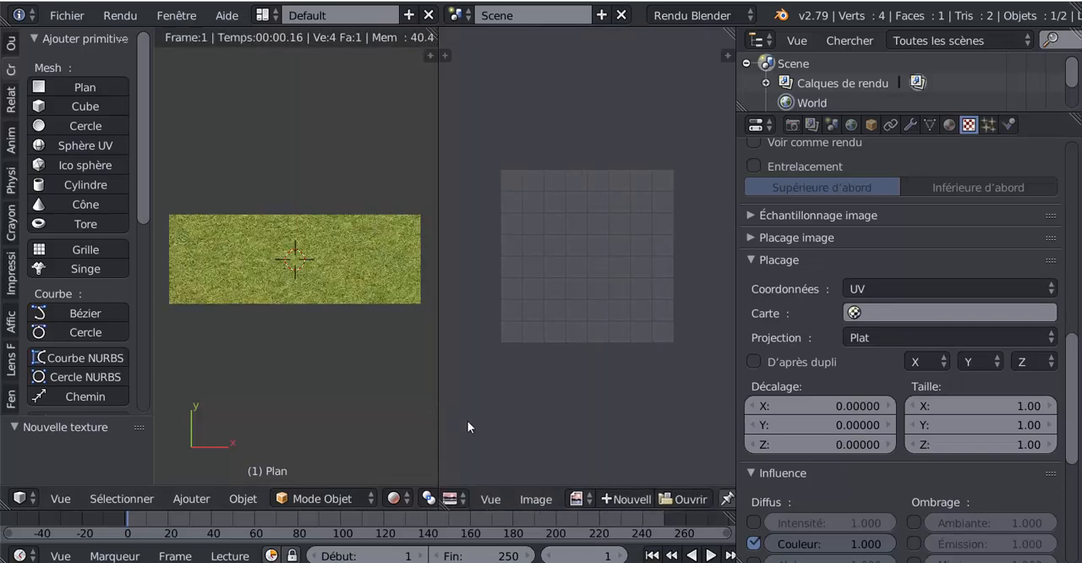
click(581, 502)
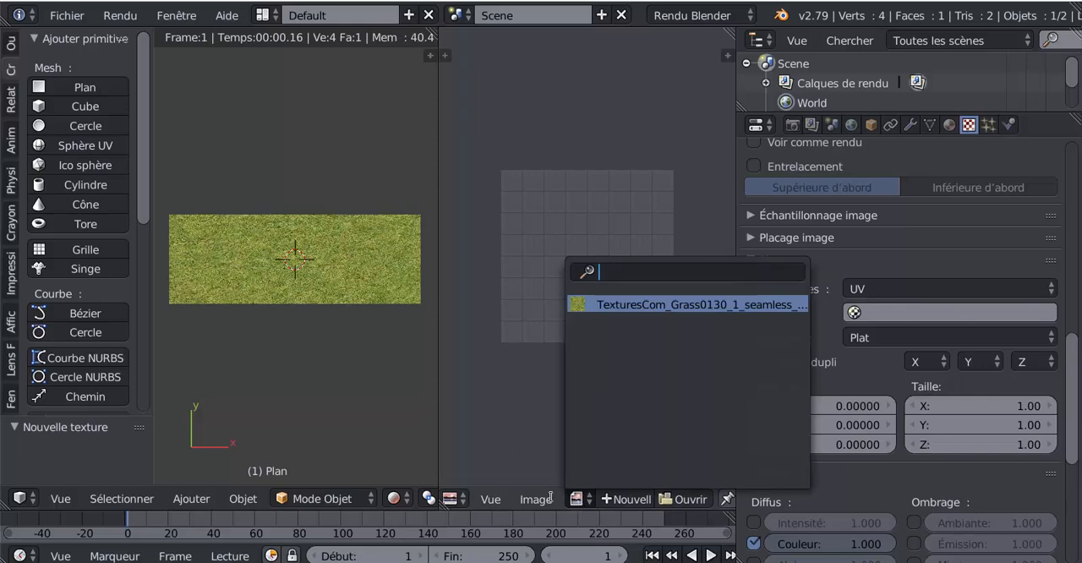
click(616, 304)
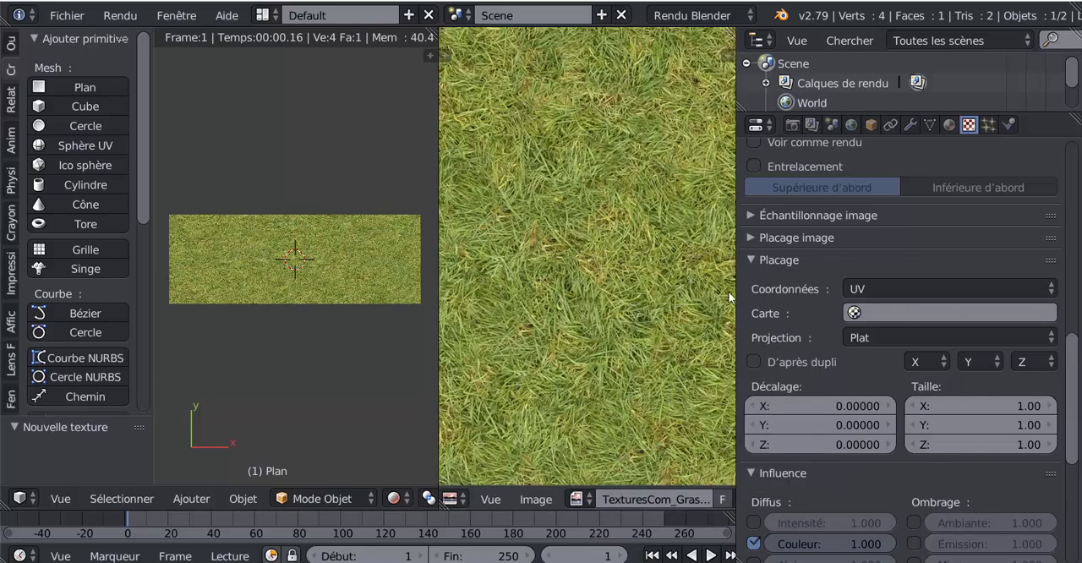
scroll(674, 325, down, 5)
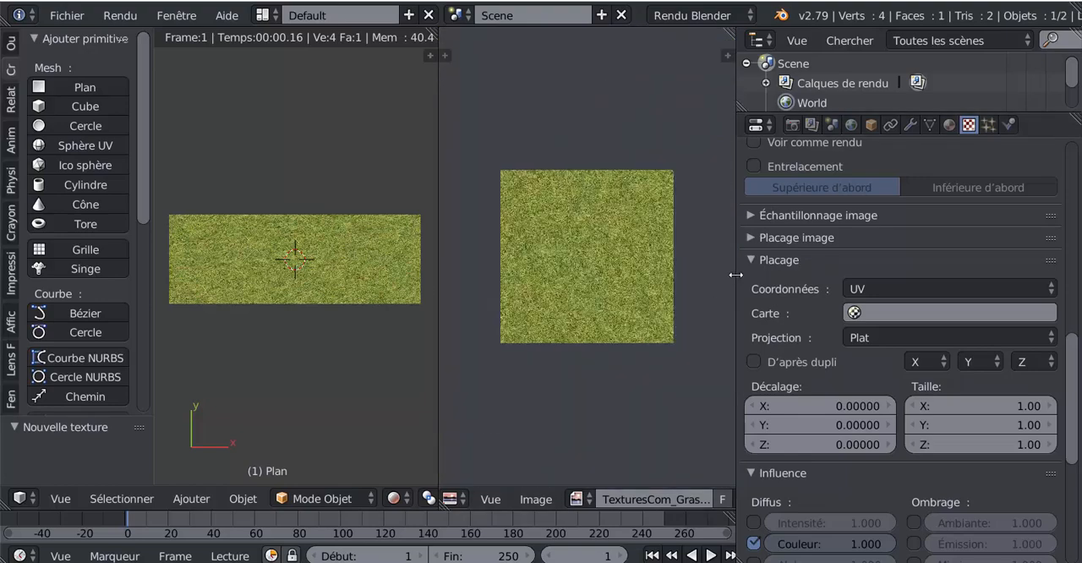
drag(738, 272, 924, 271)
middle_drag(547, 303, 575, 355)
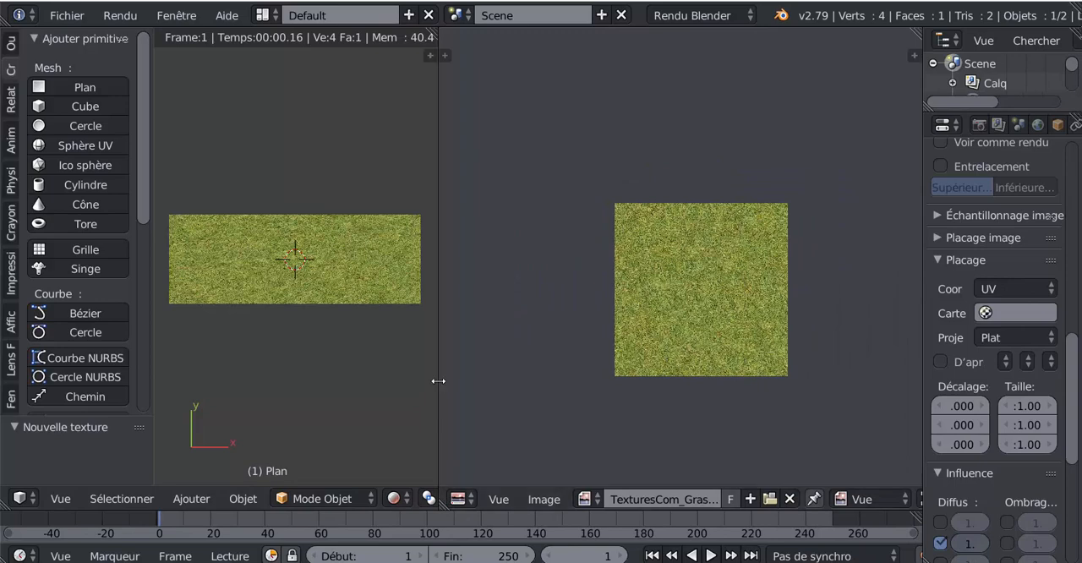
drag(438, 380, 598, 372)
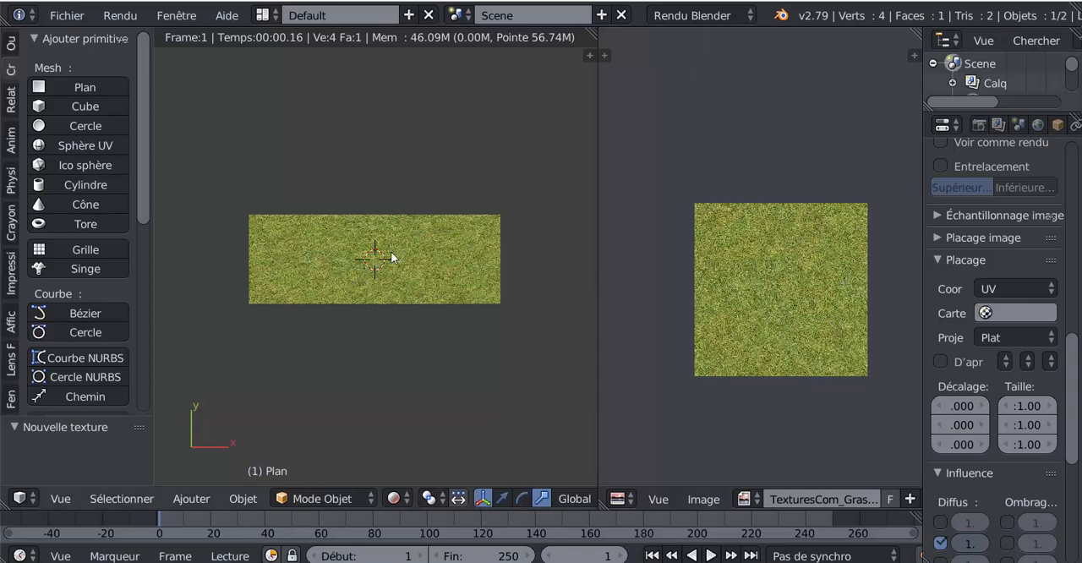
Put the plane in Edit mode with its whole mesh selected and set the 3D viewport to solid shading
click(321, 498)
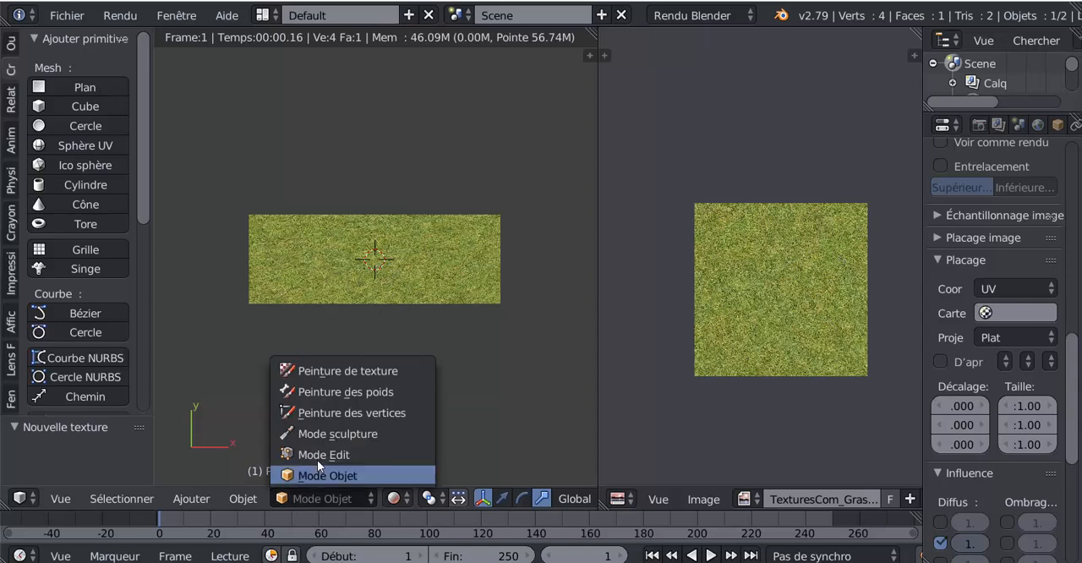
click(317, 454)
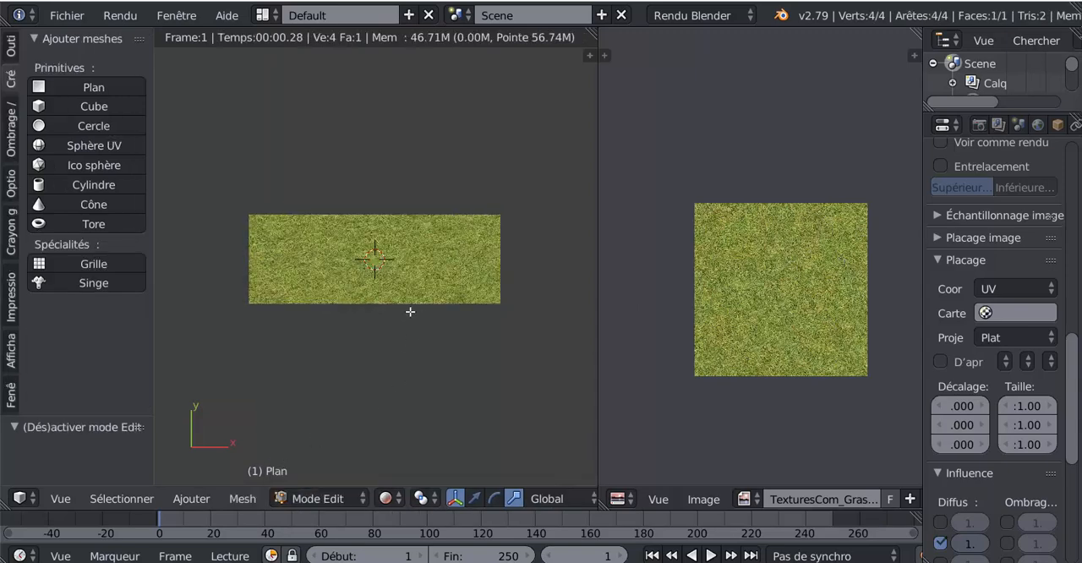
key(a)
key(a)
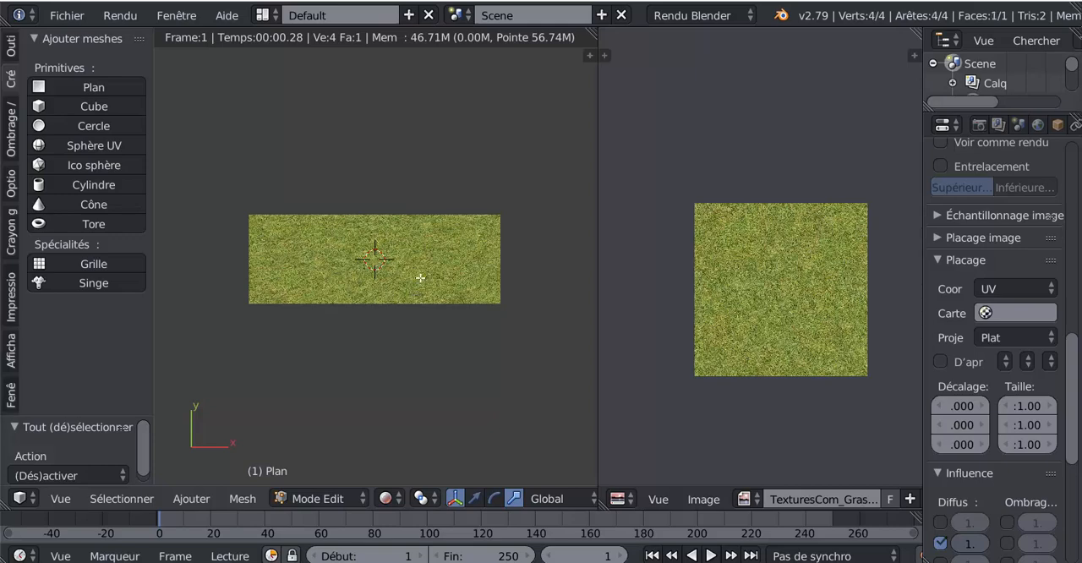
click(385, 498)
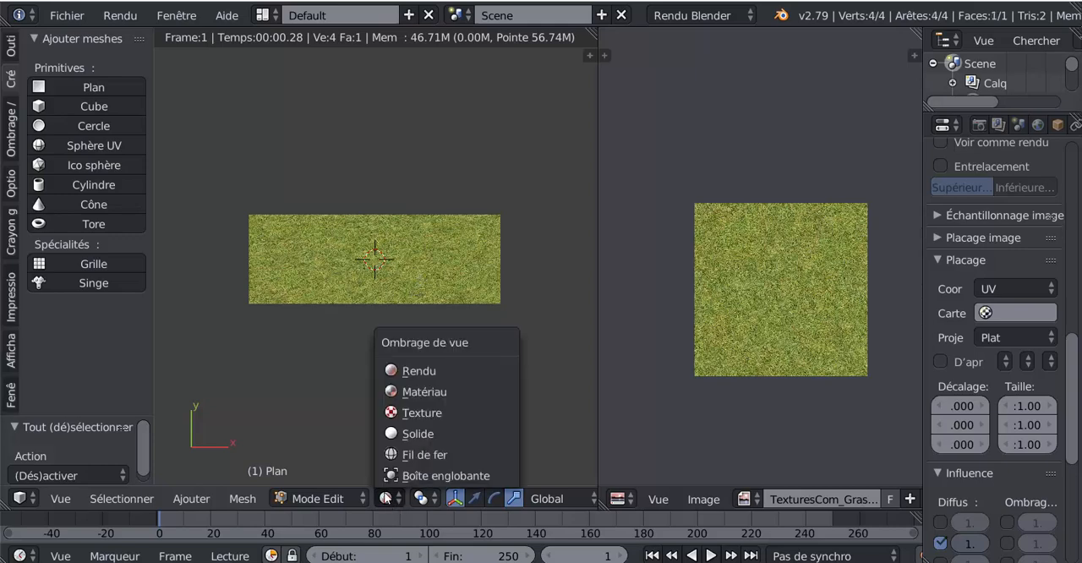
click(405, 433)
scroll(415, 302, down, 1)
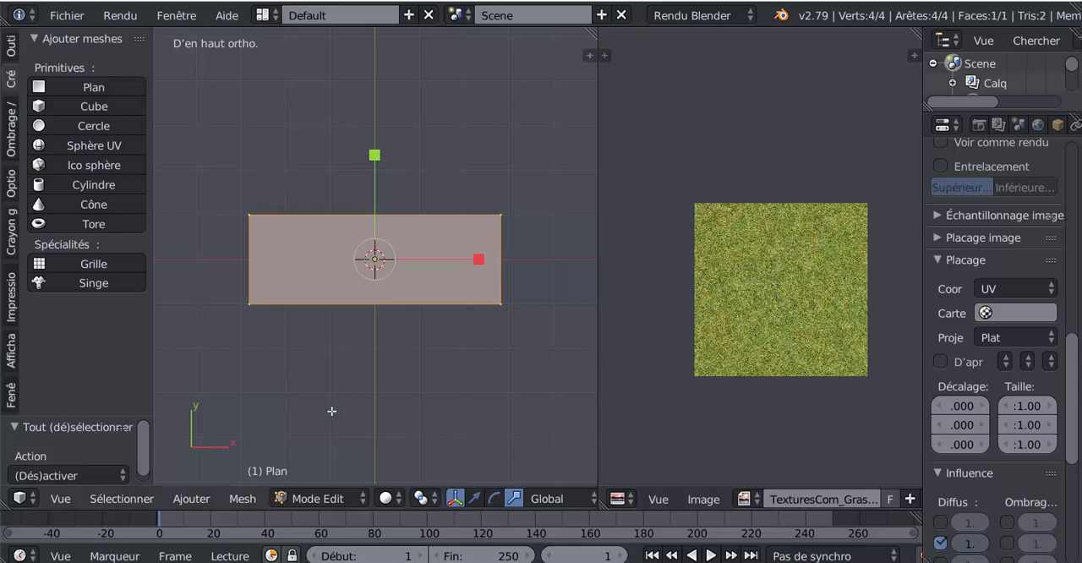
Switch mesh selection to face mode and select the plane's face
click(190, 499)
click(243, 499)
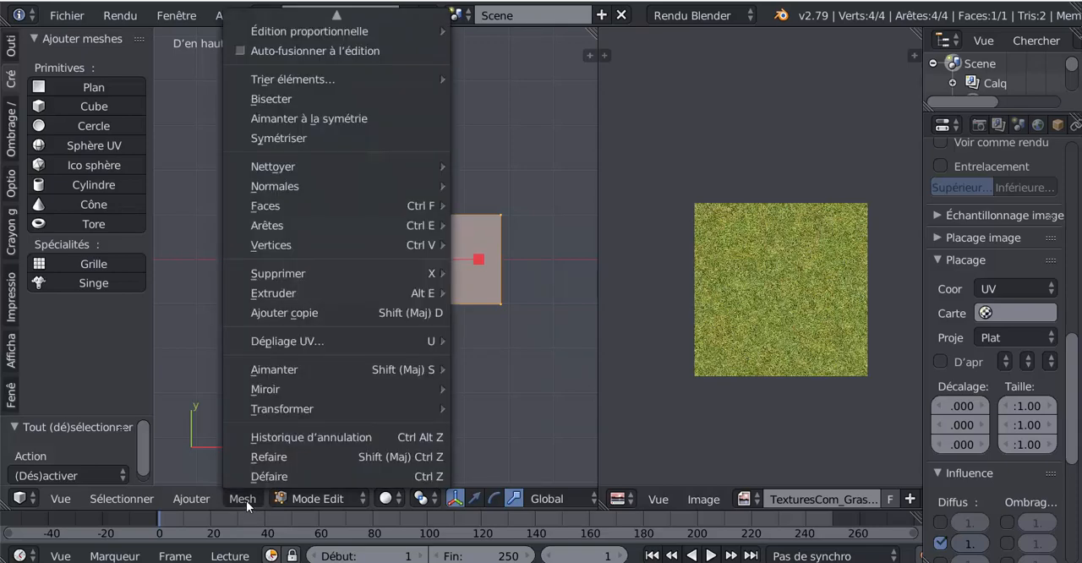
mouse_move(262, 340)
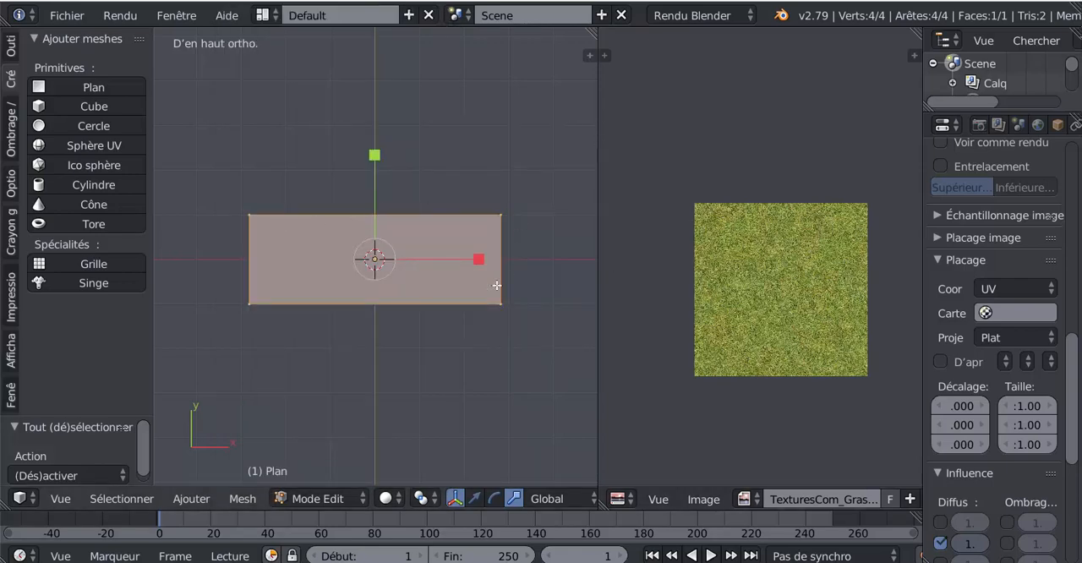
key(a)
key(a)
key(a)
key(a)
scroll(559, 500, down, 5)
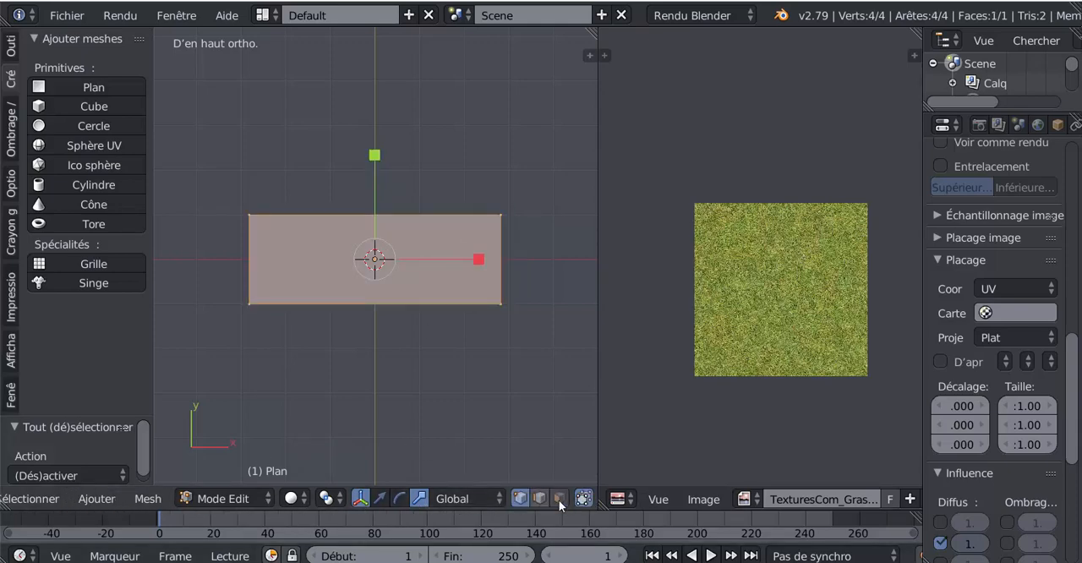
right_click(376, 265)
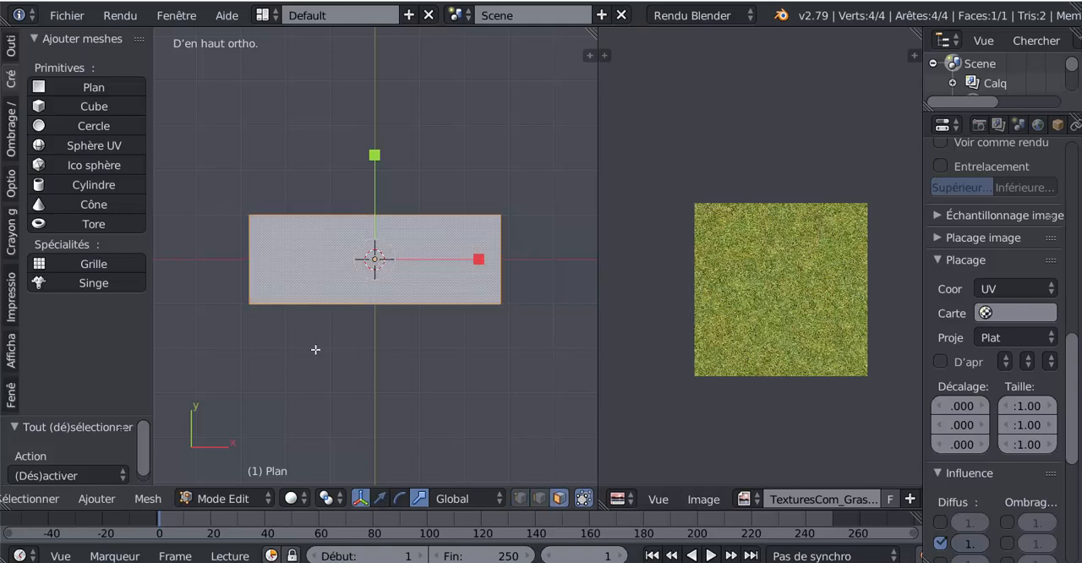
Unwrap the selected face with the Projeter depuis vue UV projection from the top view
click(148, 499)
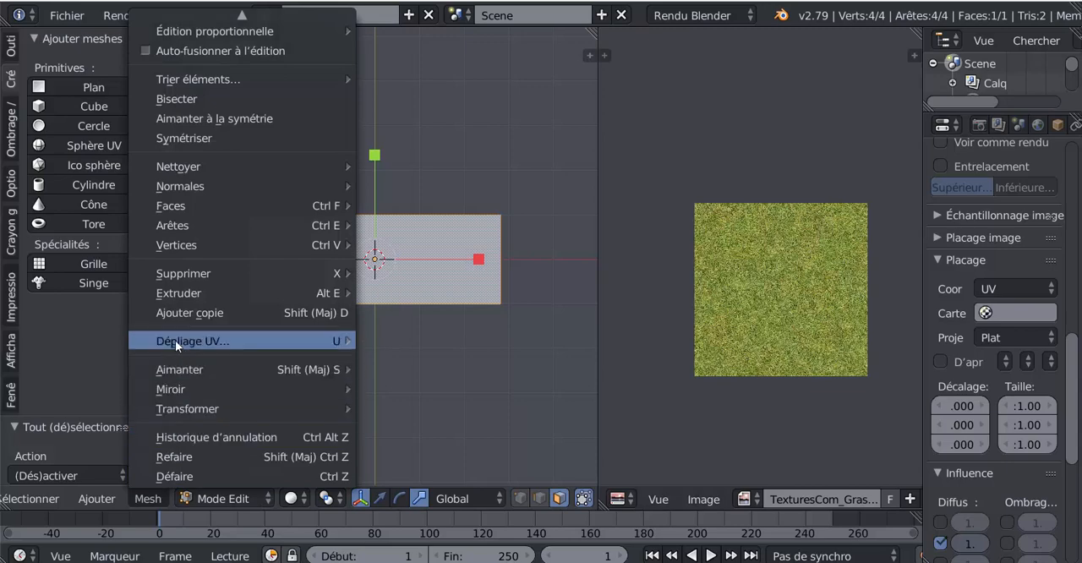
mouse_move(176, 341)
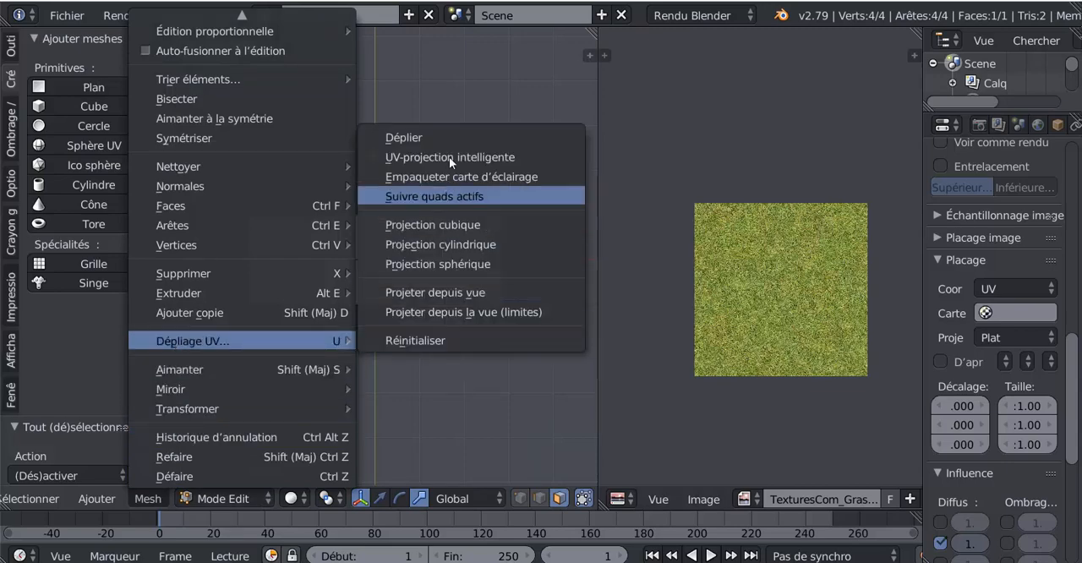
click(456, 293)
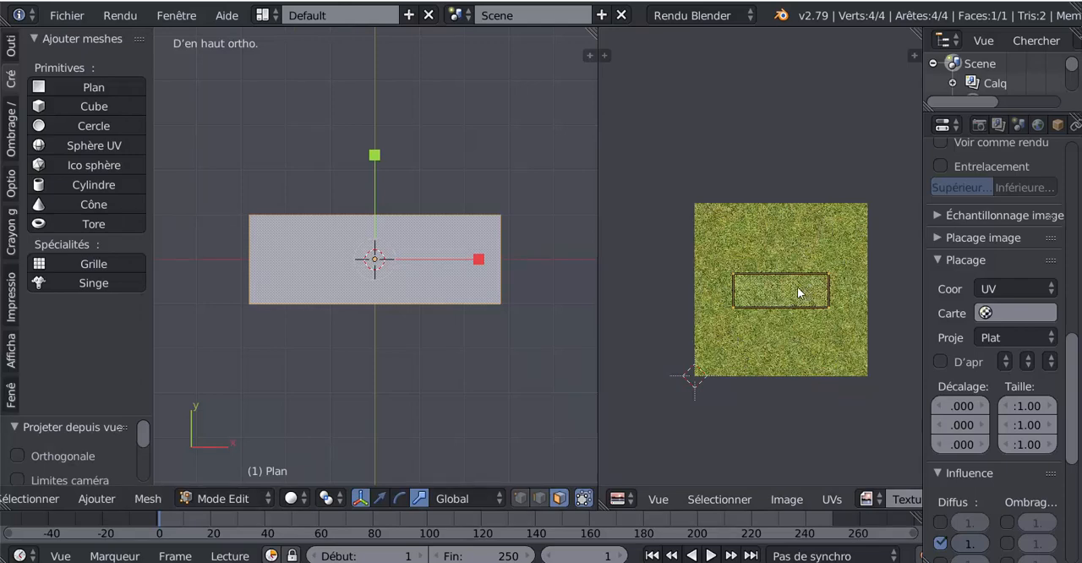
Set the 3D viewport to rendered shading and try scaling the plane's UV face over the grass image
click(333, 499)
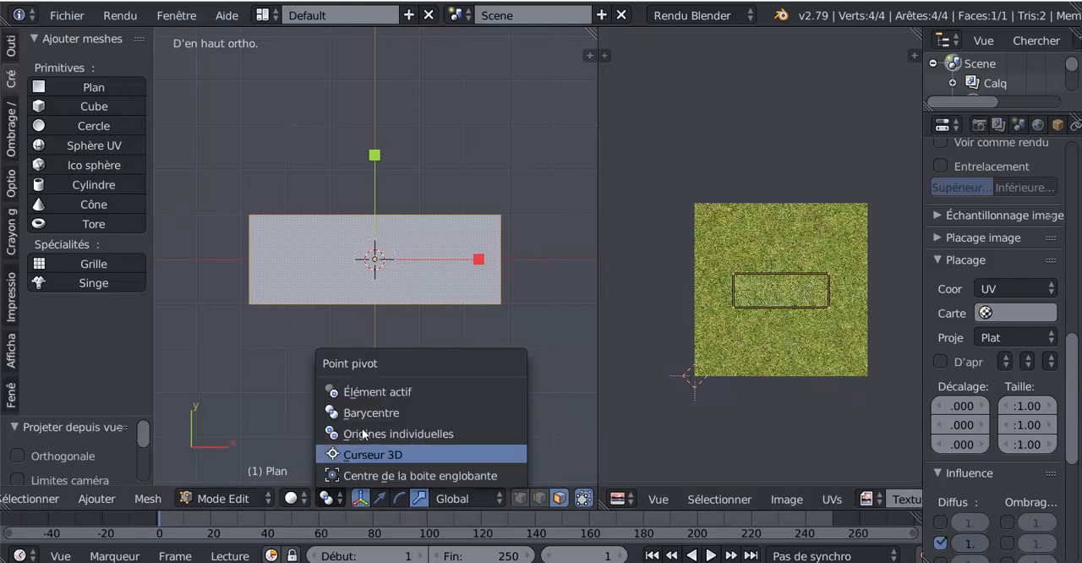
click(294, 498)
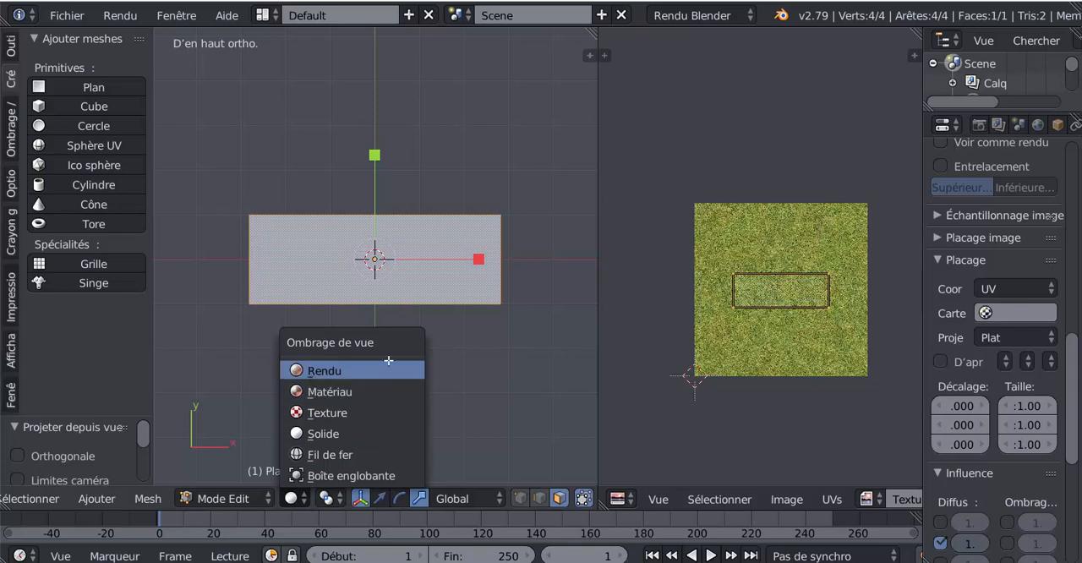
click(314, 372)
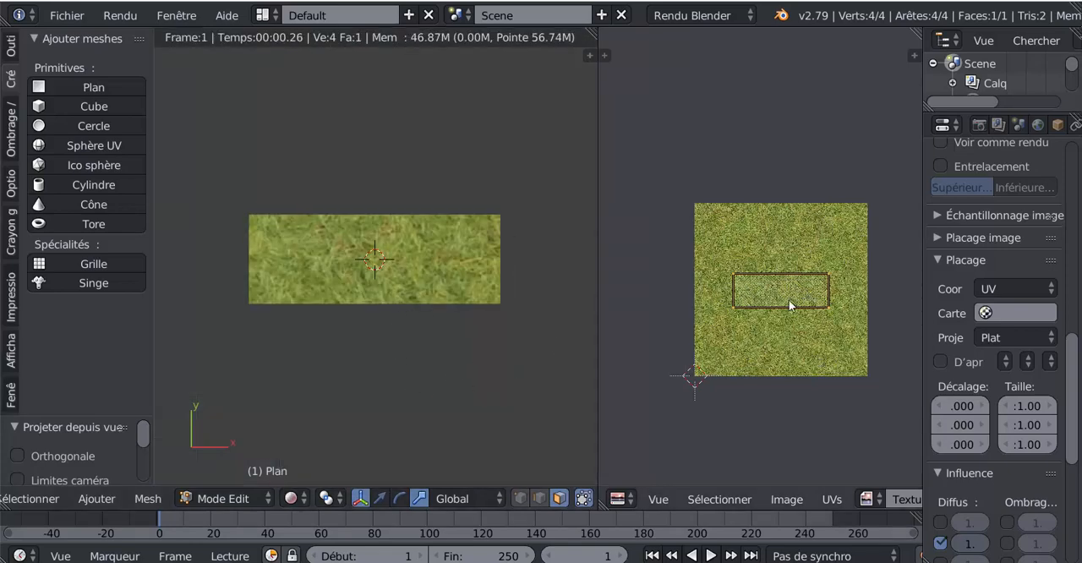
key(s)
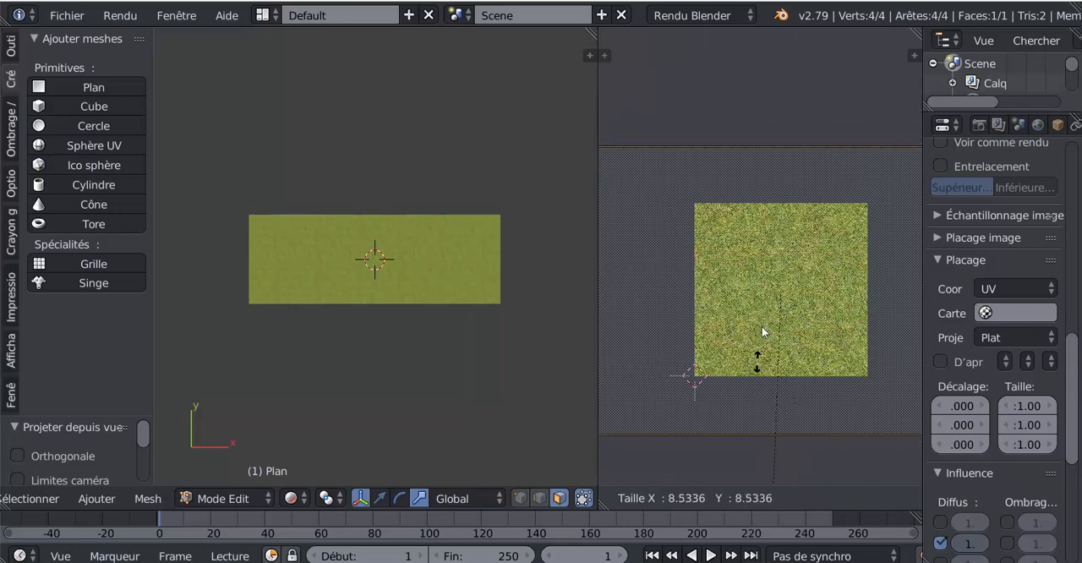
click(811, 238)
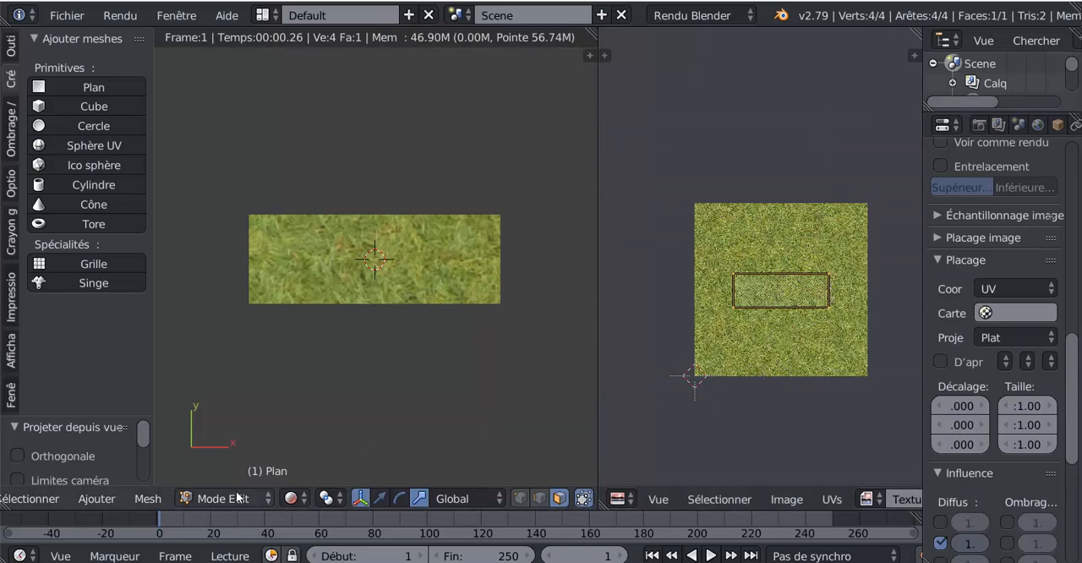
Unwrap the plane's face from the top view with the Projeter depuis la vue (limites) UV projection
click(148, 499)
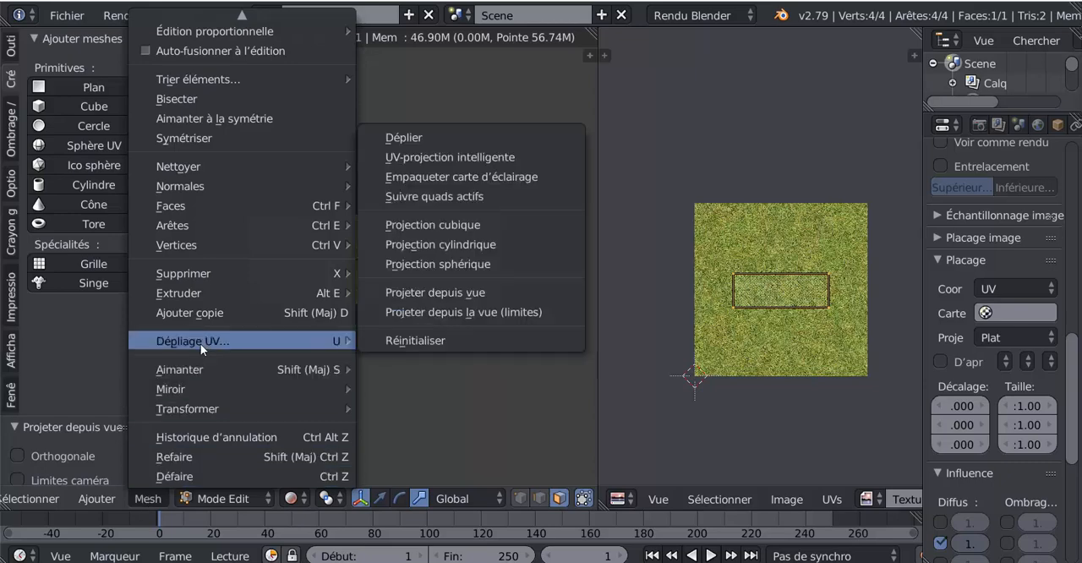
click(429, 311)
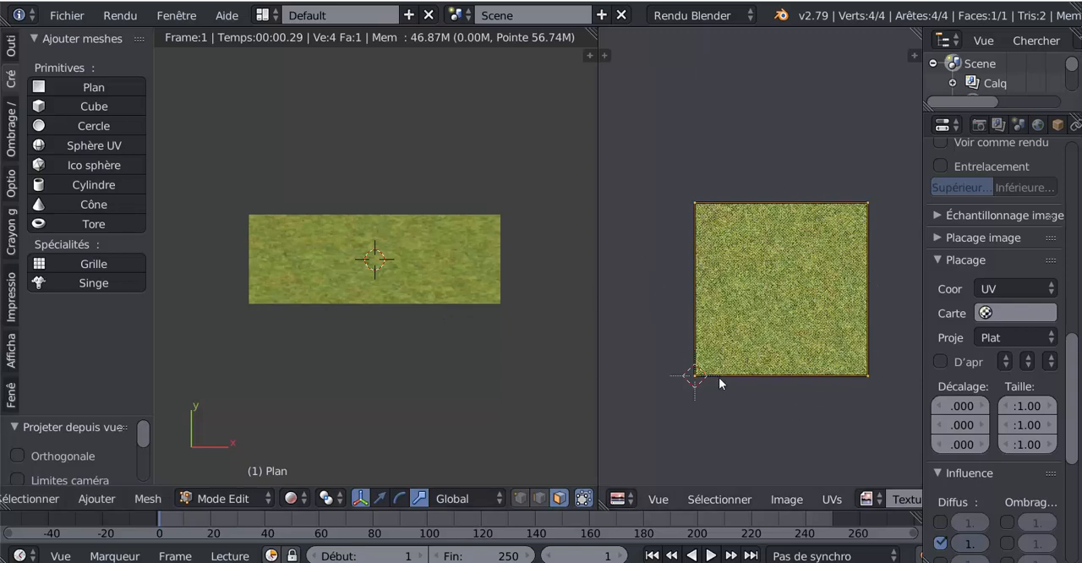
scroll(426, 316, up, 2)
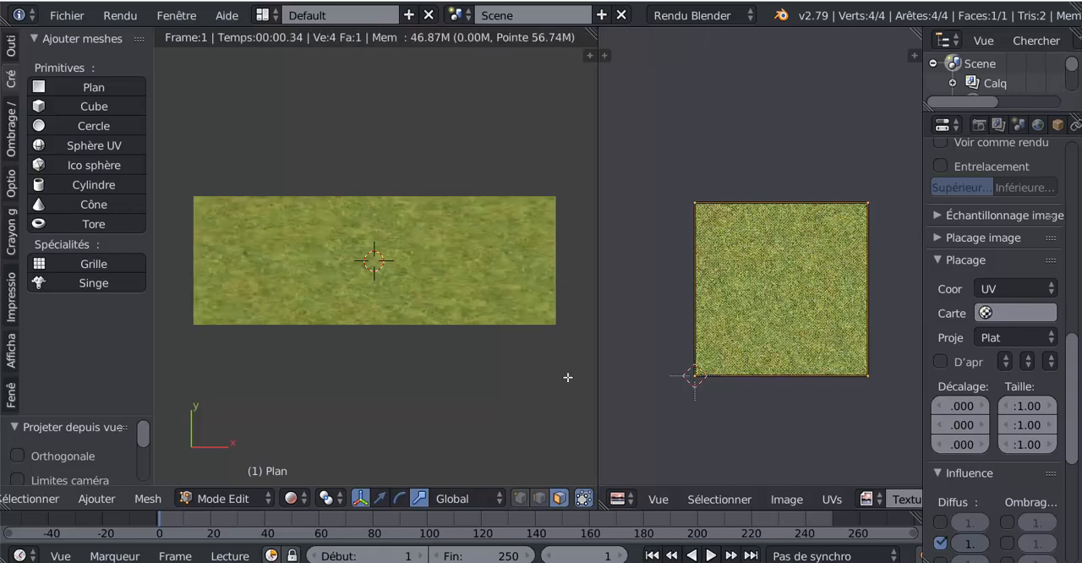
Scale the plane's UV face up uniformly by 1.321, and back down by 0.739 to nearly match the grass image
key(s)
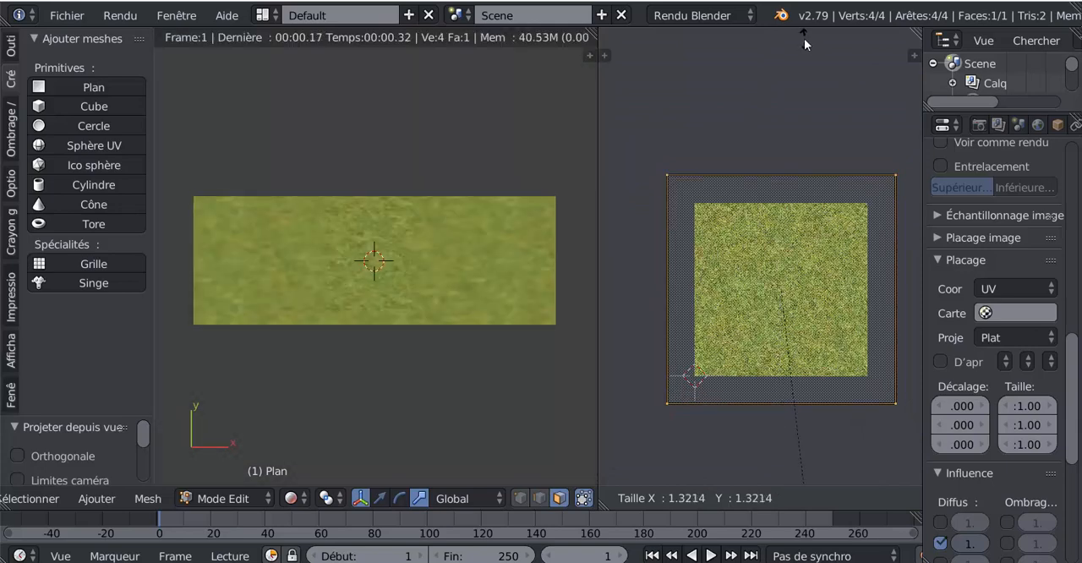
click(804, 38)
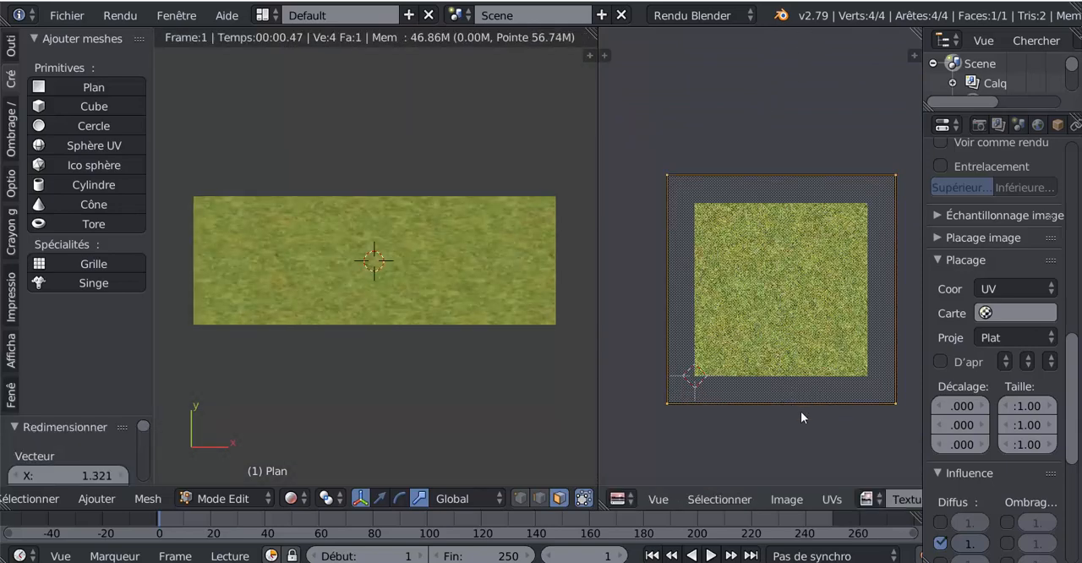
key(s)
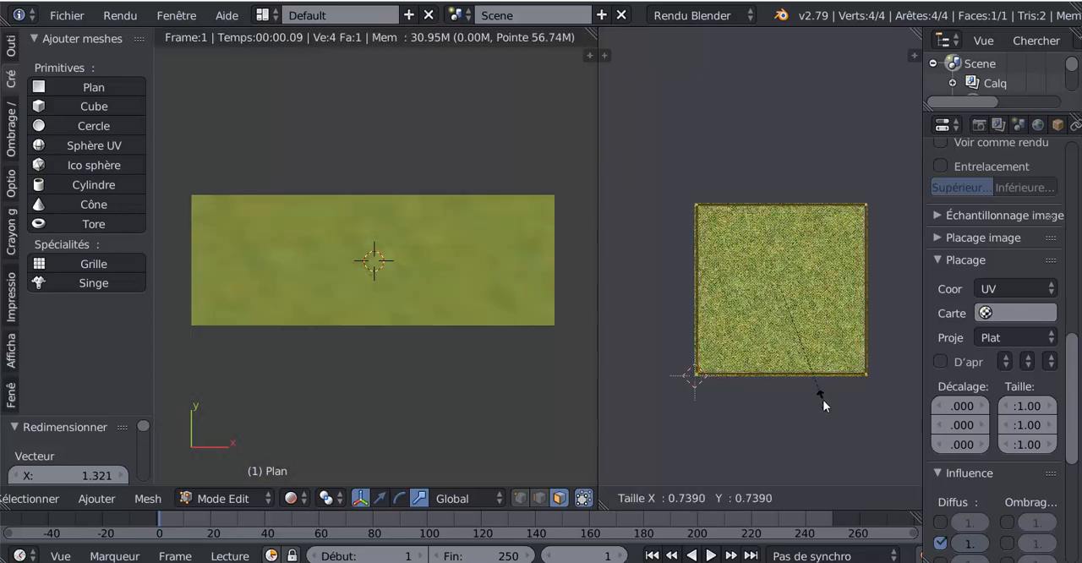
click(824, 406)
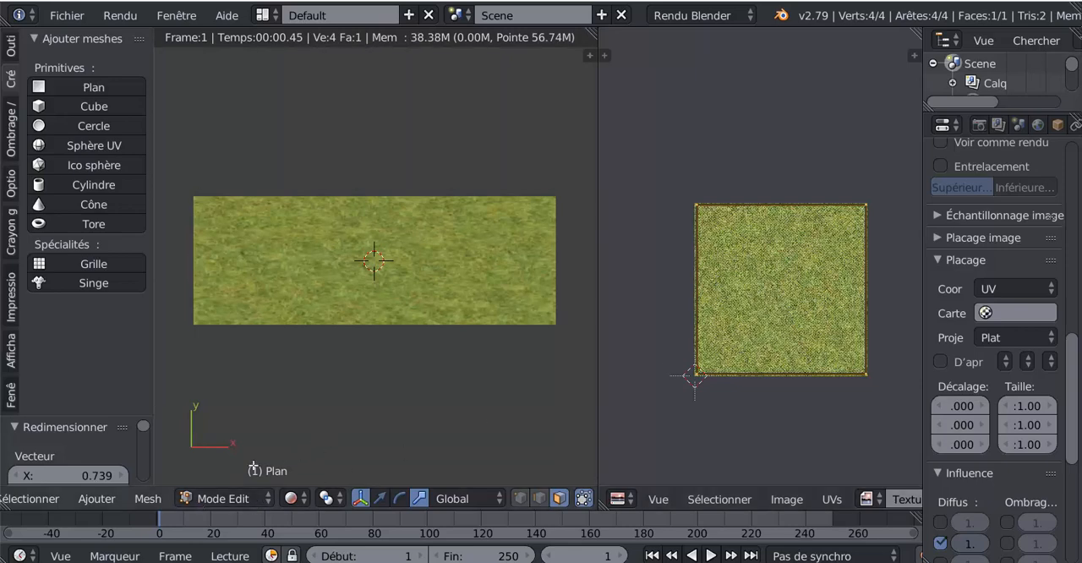
click(149, 499)
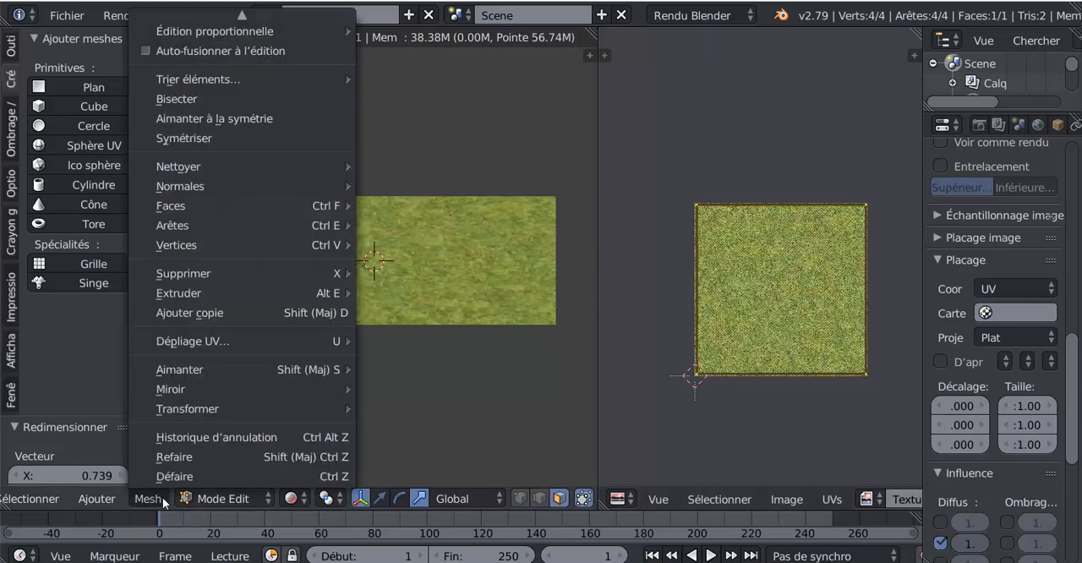
mouse_move(206, 345)
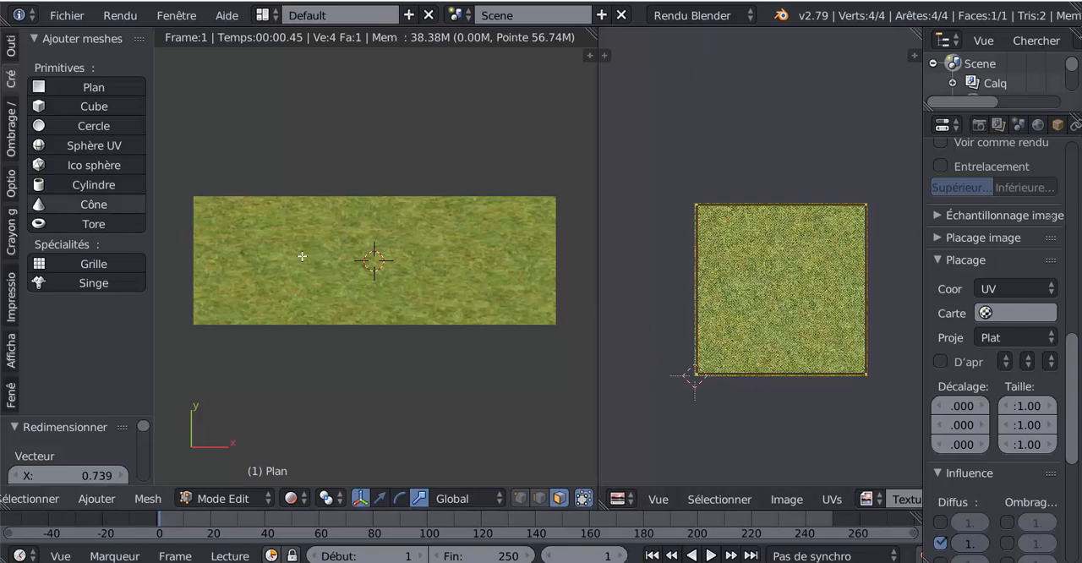
Add a cube with a radius of 1.000 to the plane's mesh at the 3D cursor
click(74, 106)
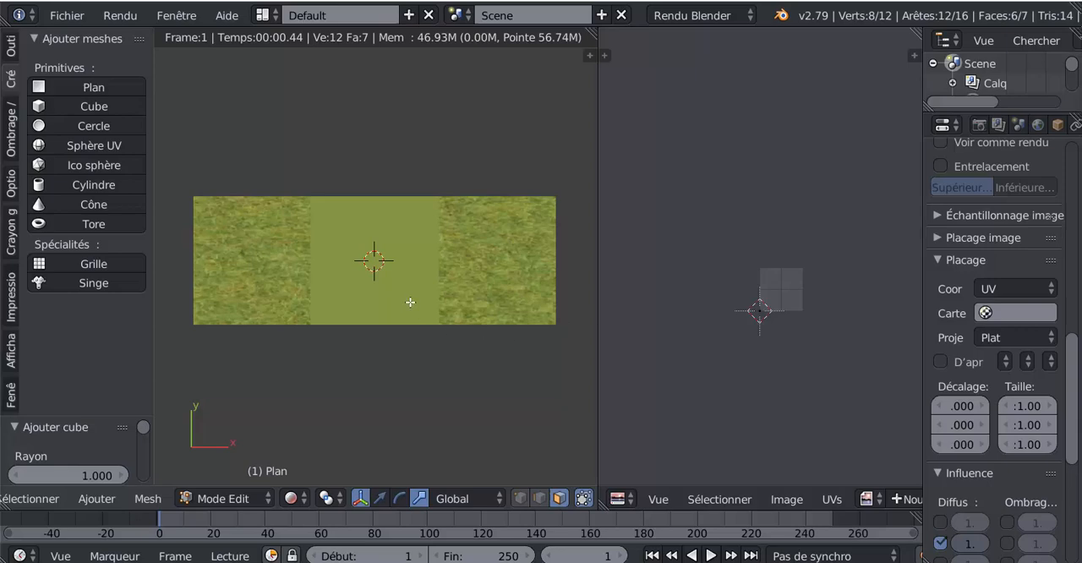
scroll(410, 302, down, 2)
click(292, 498)
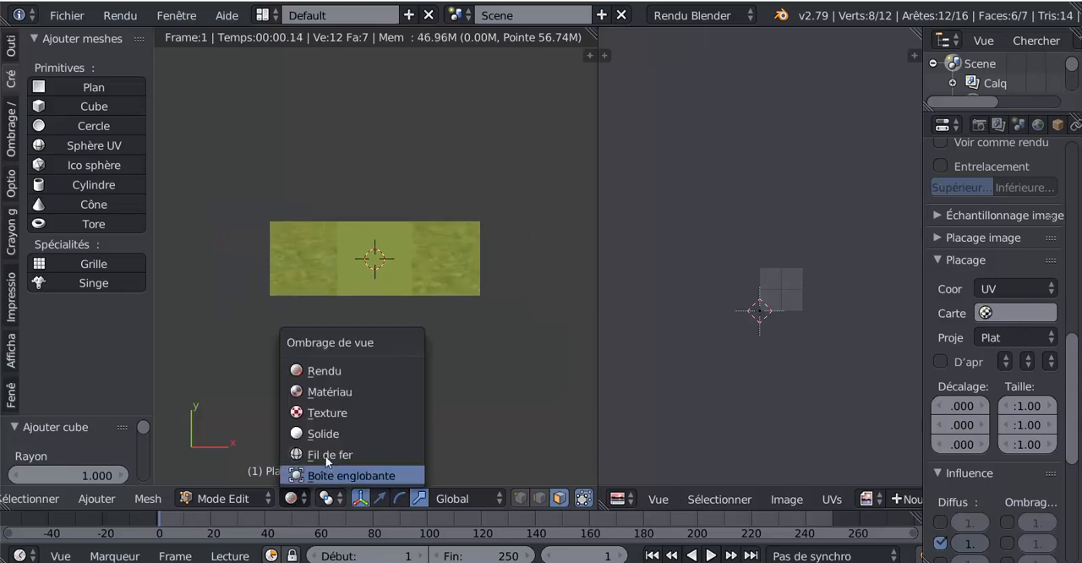
mouse_move(364, 334)
middle_down()
mouse_move(396, 371)
mouse_move(416, 341)
mouse_move(428, 261)
mouse_move(386, 343)
middle_up()
scroll(386, 343, up, 2)
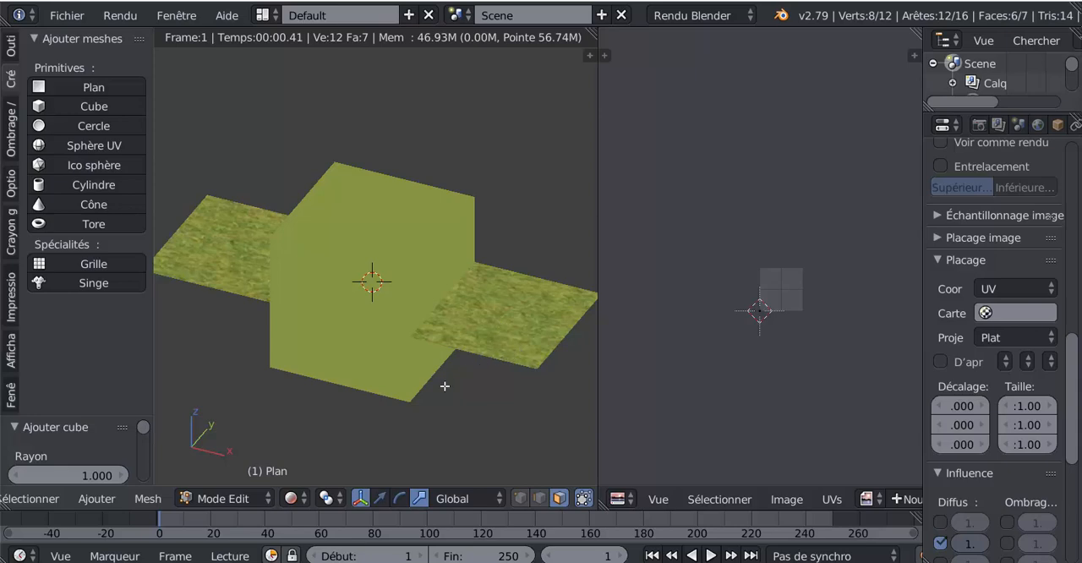
Enable the translate manipulator and set the 3D viewport to Matériau shading
click(380, 499)
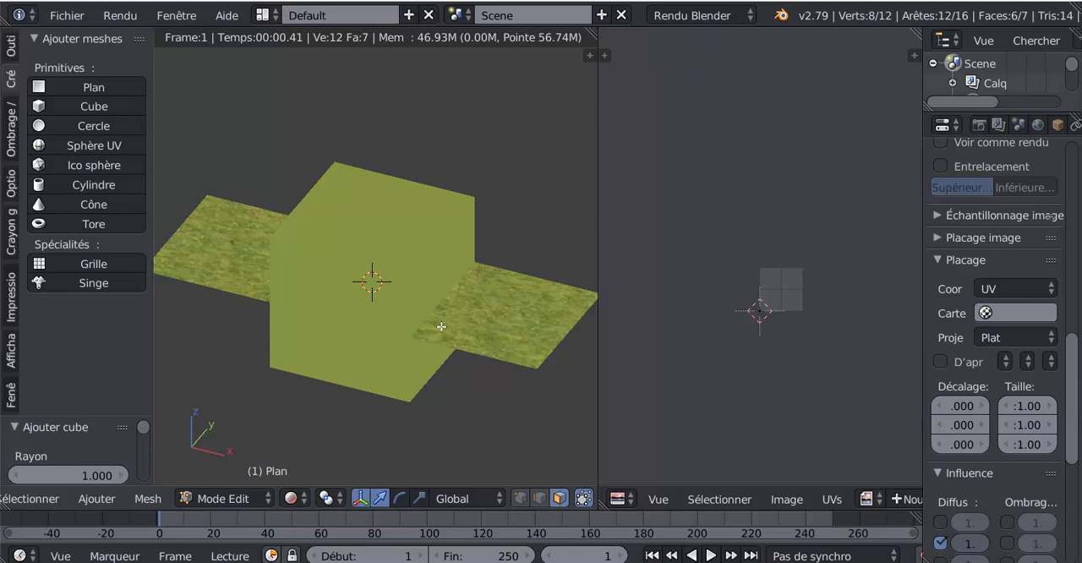
click(291, 499)
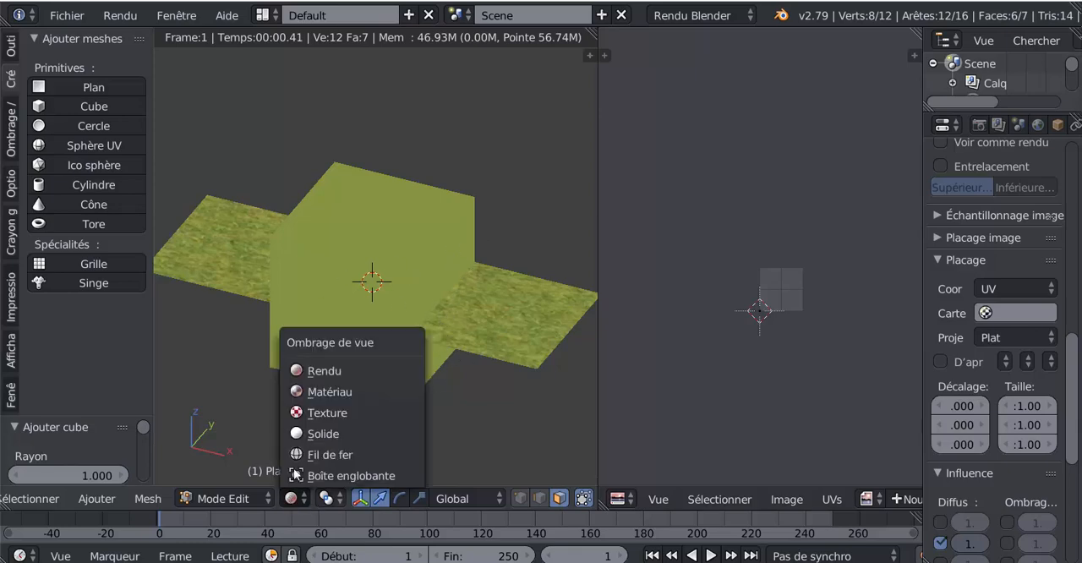
click(321, 434)
click(291, 499)
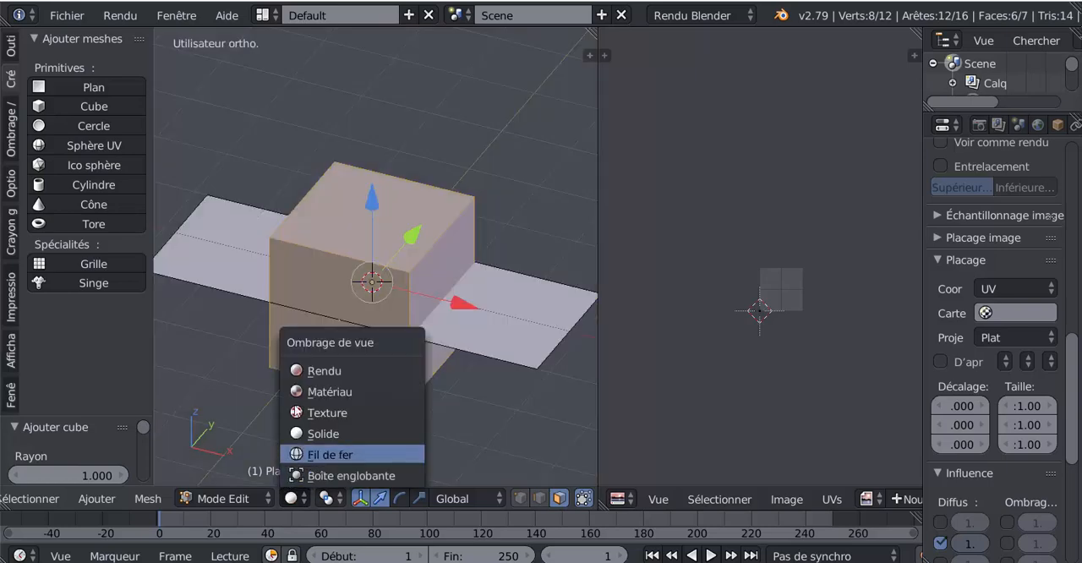
click(370, 392)
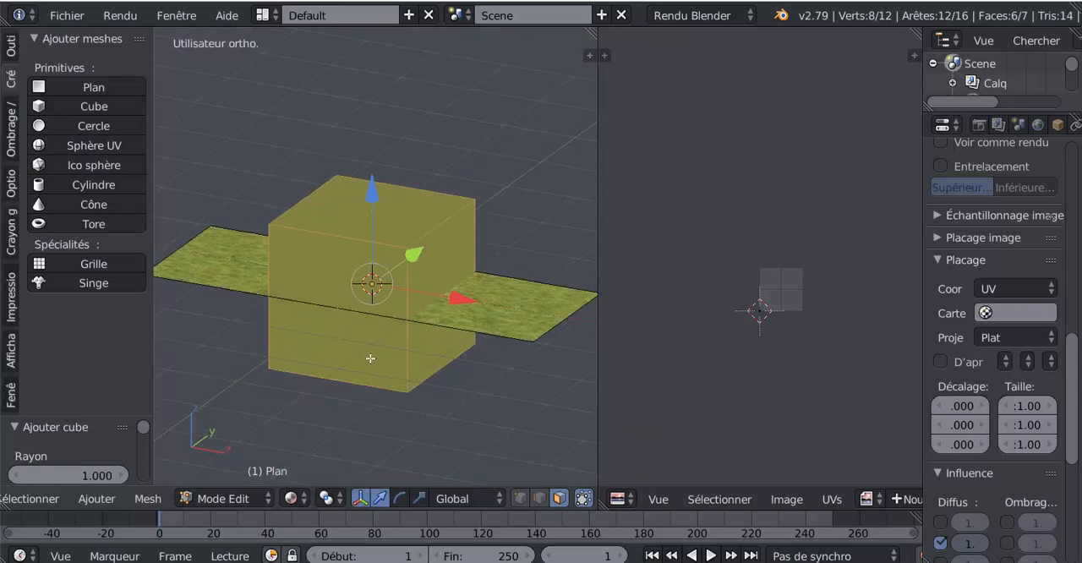
Move the cube straight up along the Z axis until it sits above the grass plane
drag(372, 193, 372, 64)
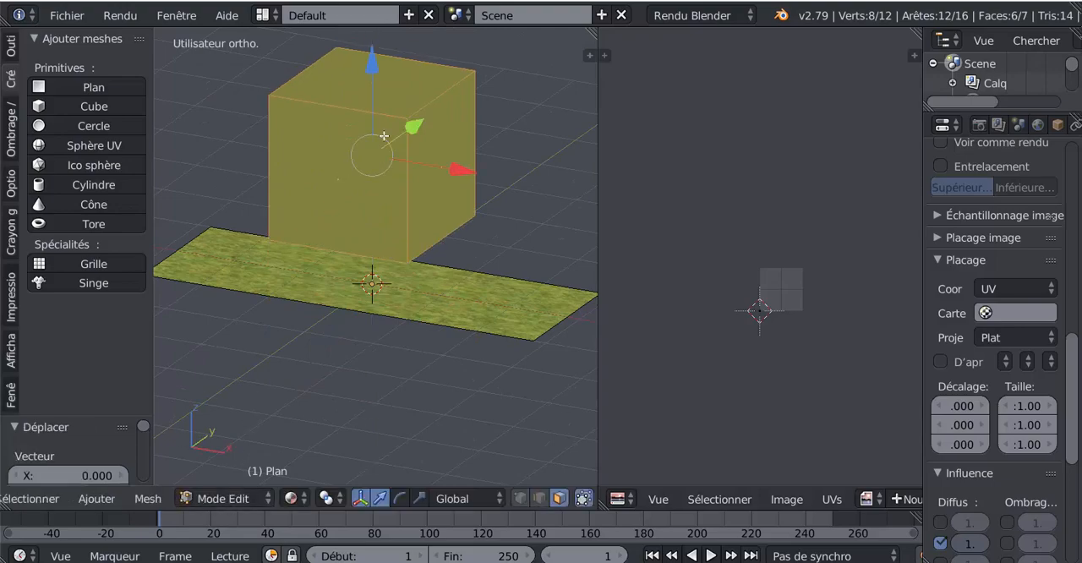
middle_drag(396, 213, 394, 236)
scroll(340, 302, down, 1)
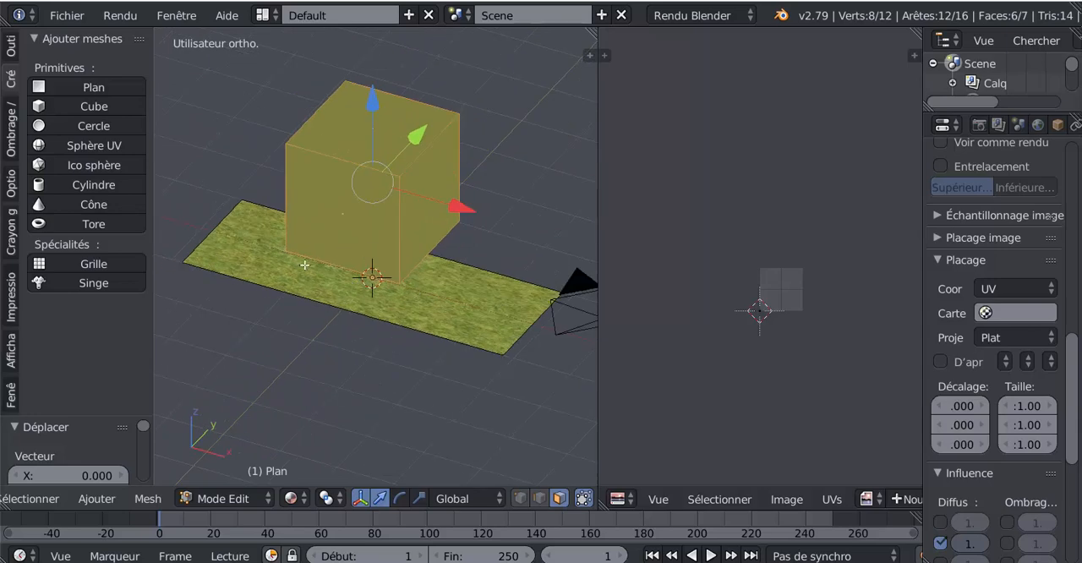
scroll(324, 271, up, 1)
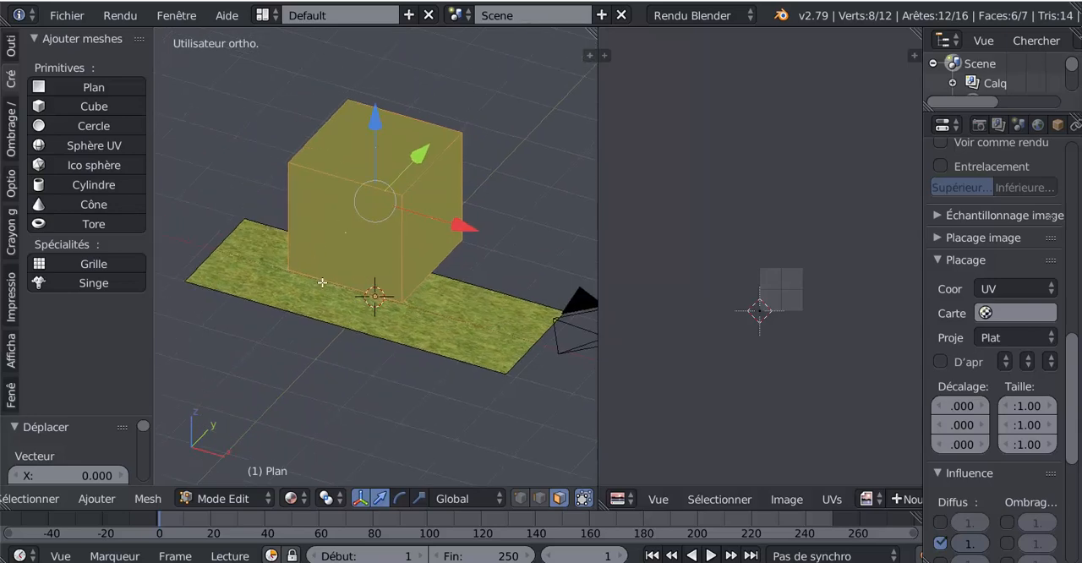
scroll(423, 355, up, 1)
scroll(414, 349, up, 1)
scroll(486, 325, down, 3)
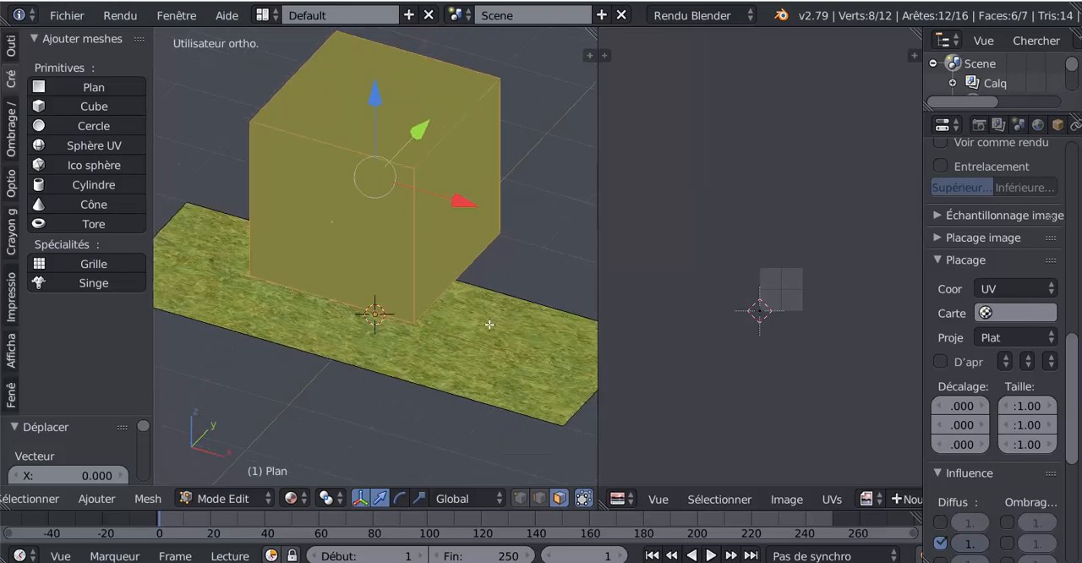
middle_drag(416, 339, 407, 340)
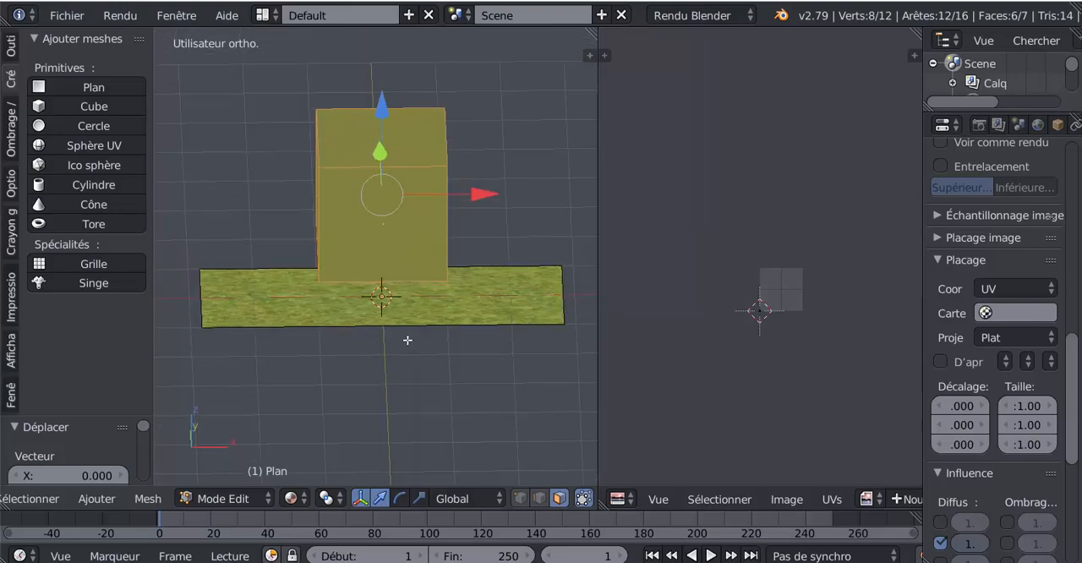
Select only the cube's front face and assign the TexturesCom_Grass0130_1_seamless image to it in the UV editor
right_click(392, 227)
middle_drag(477, 331, 381, 338)
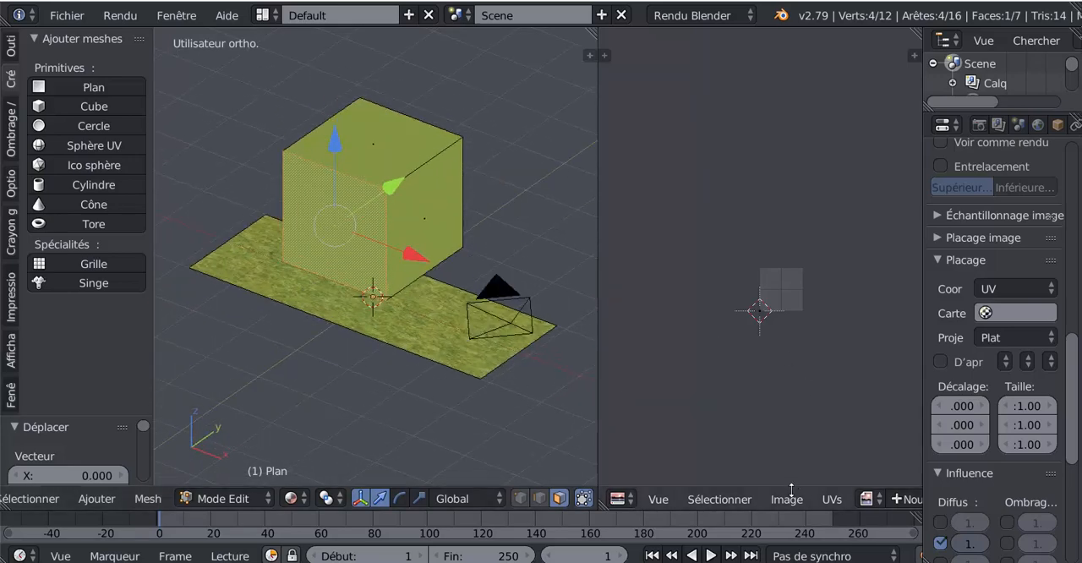
click(871, 498)
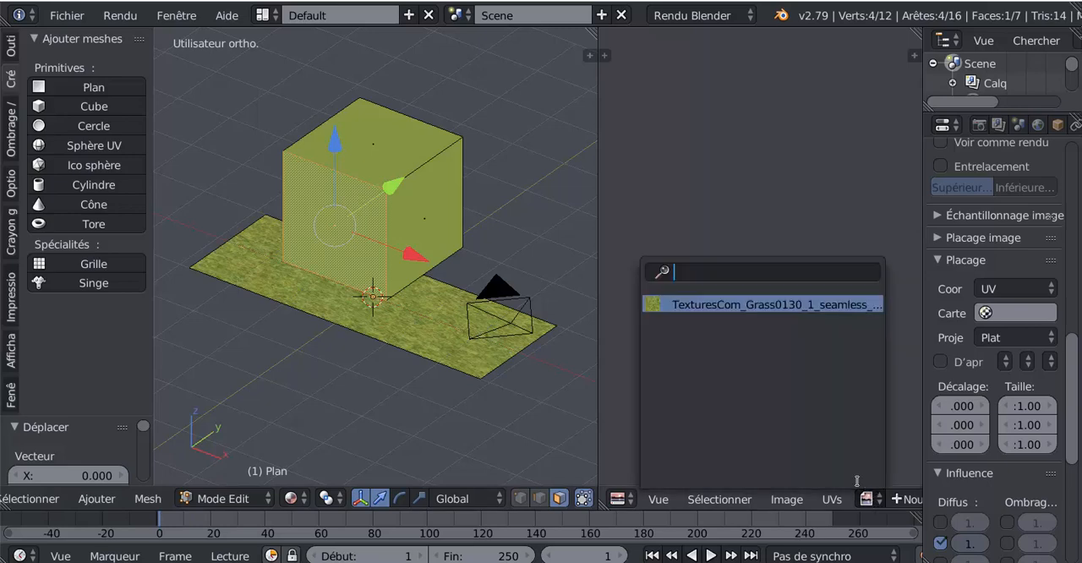
click(714, 306)
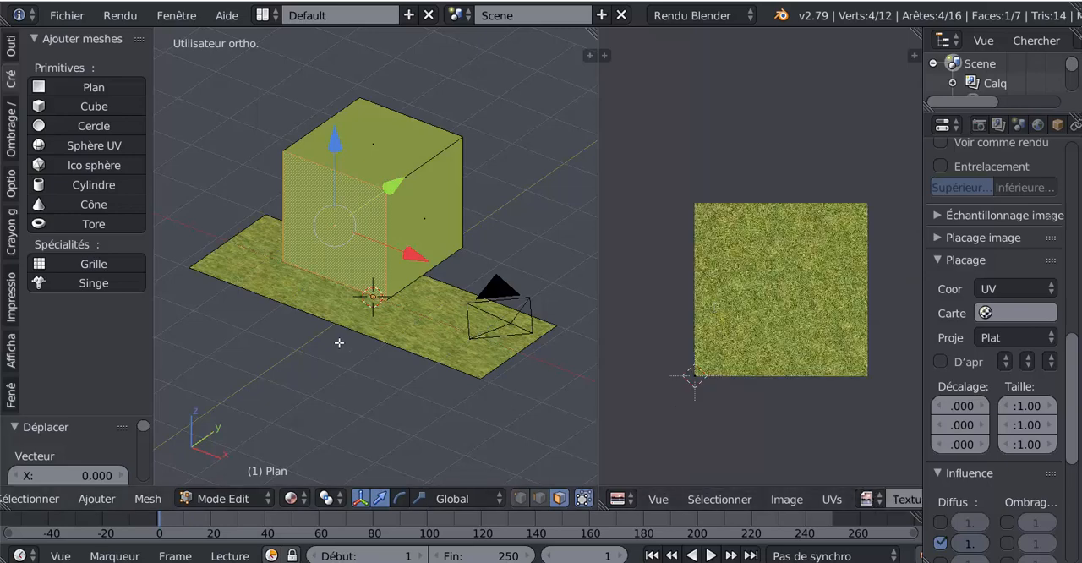
Unwrap the cube's front face from the front orthographic view with the Projeter depuis la vue (limites) UV projection
middle_drag(353, 337, 409, 341)
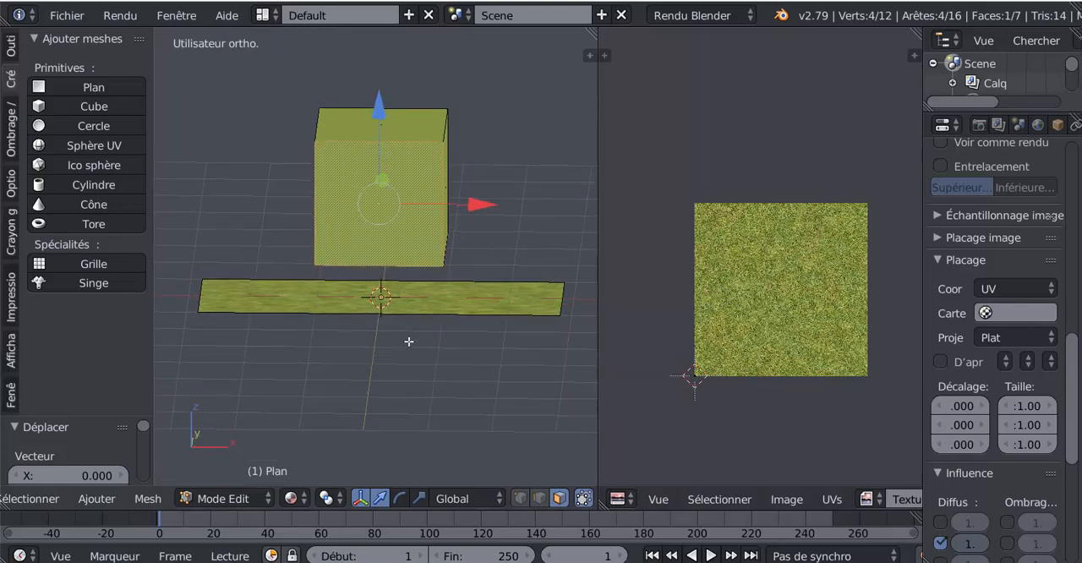
key(KP_1)
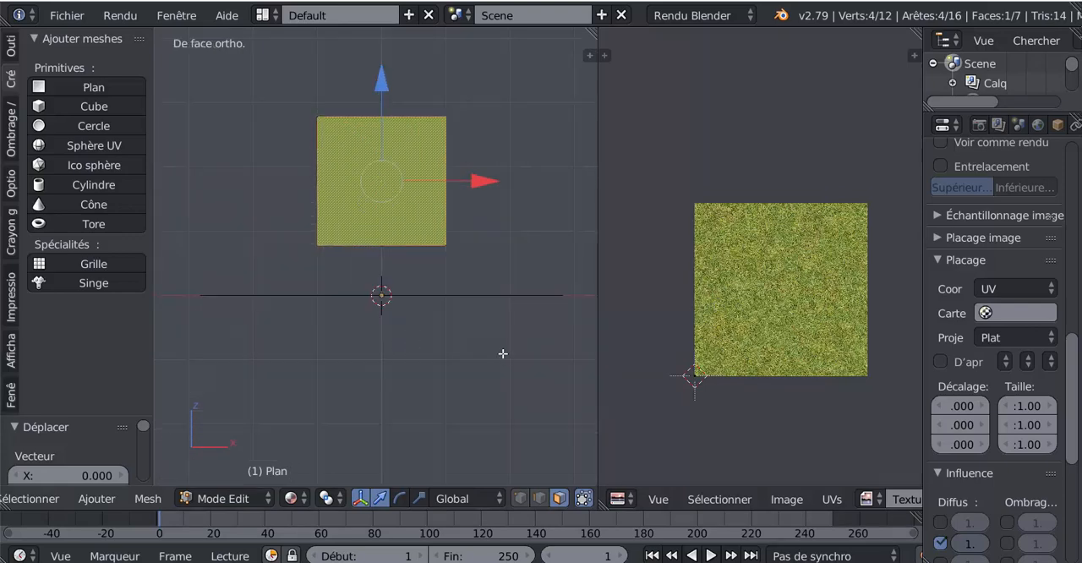
middle_drag(503, 354, 481, 255)
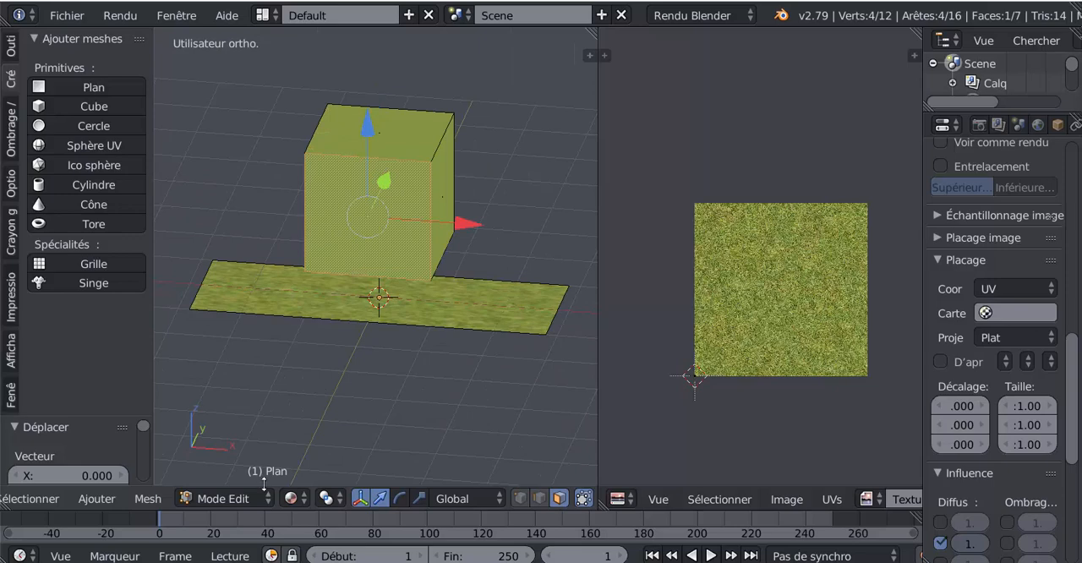
key(KP_1)
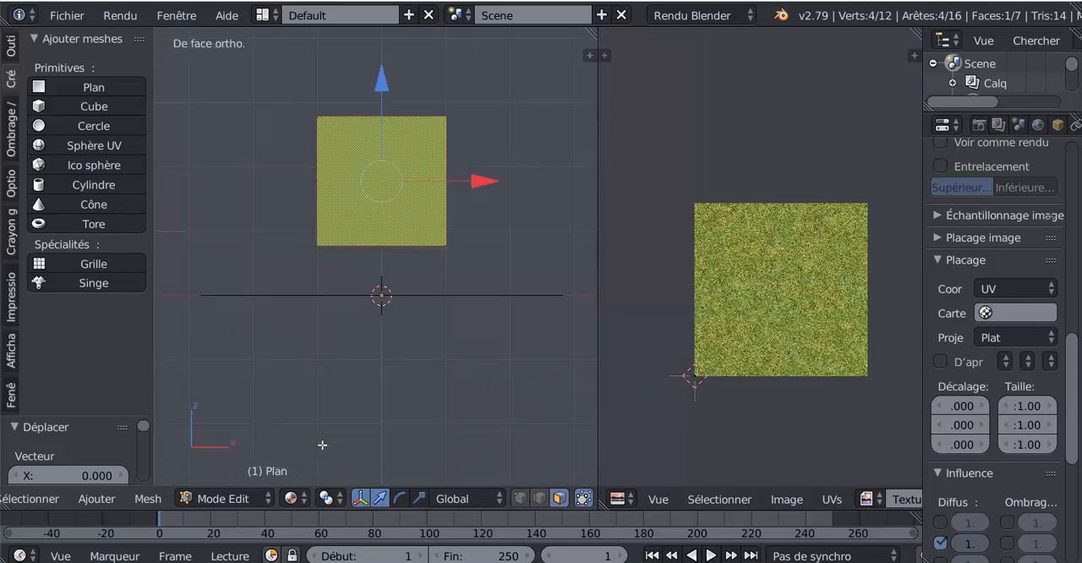
click(143, 499)
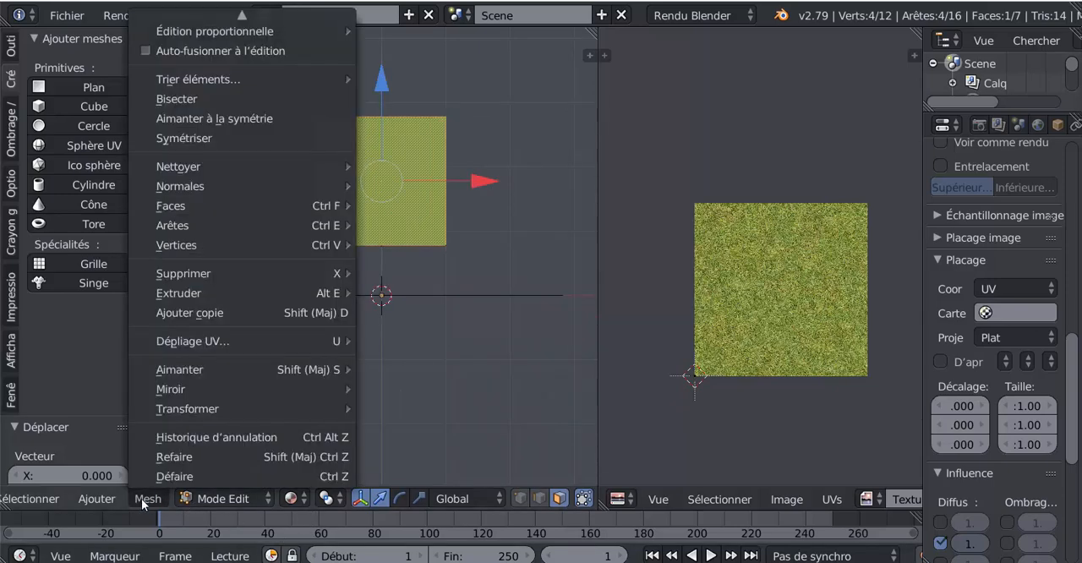
mouse_move(184, 340)
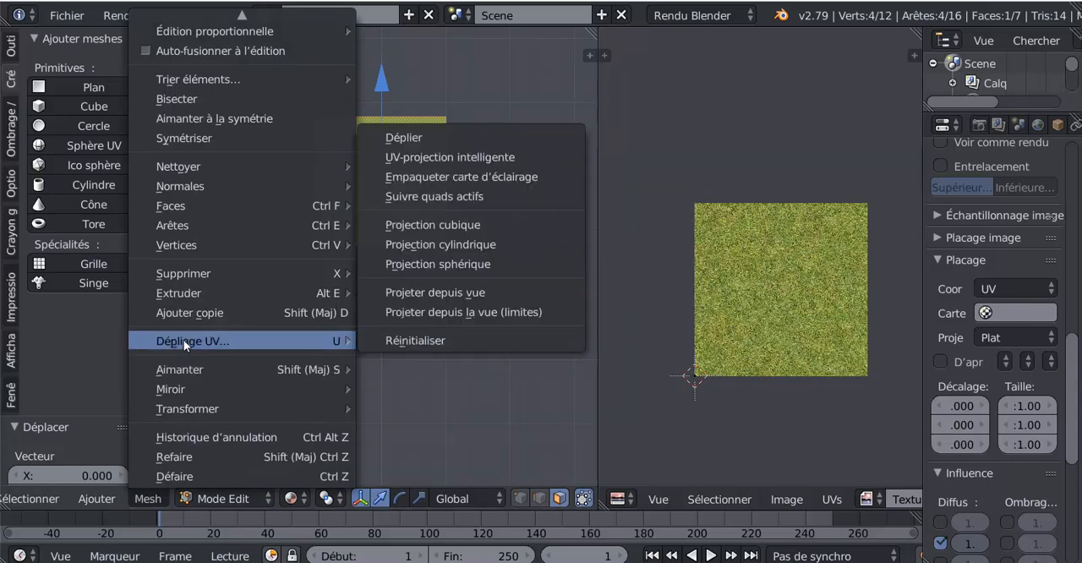
click(446, 313)
middle_drag(569, 358, 496, 382)
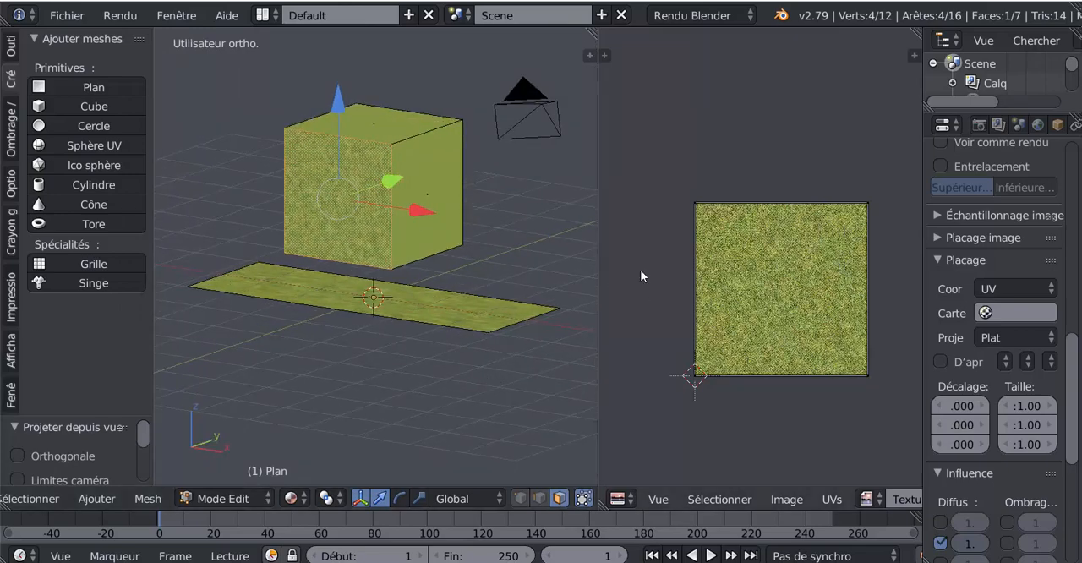
Clear the face selection to examine the grass texture on the cube's front, and reselect the whole mesh
scroll(340, 164, up, 1)
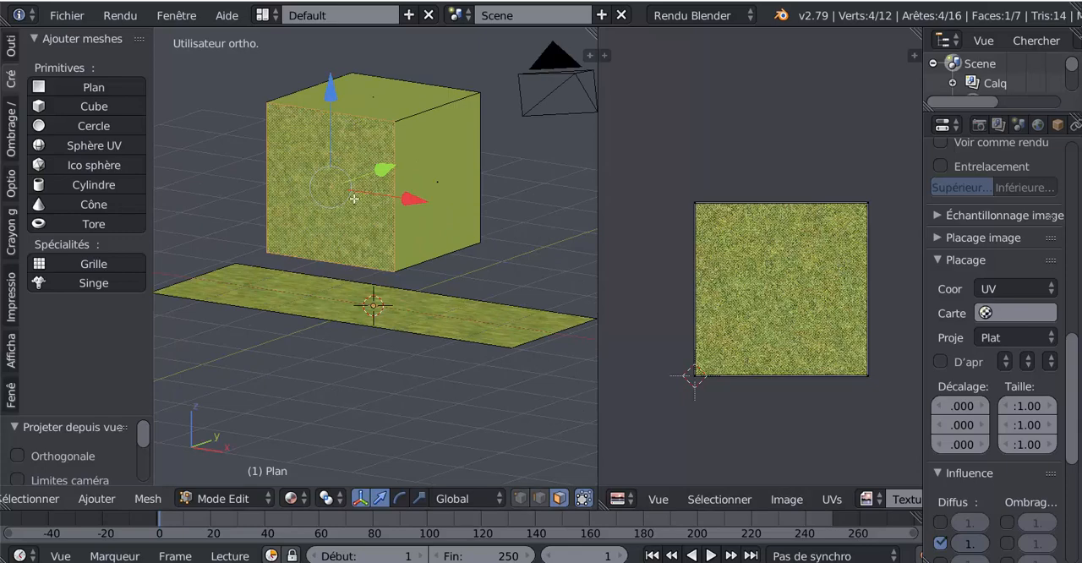
key(a)
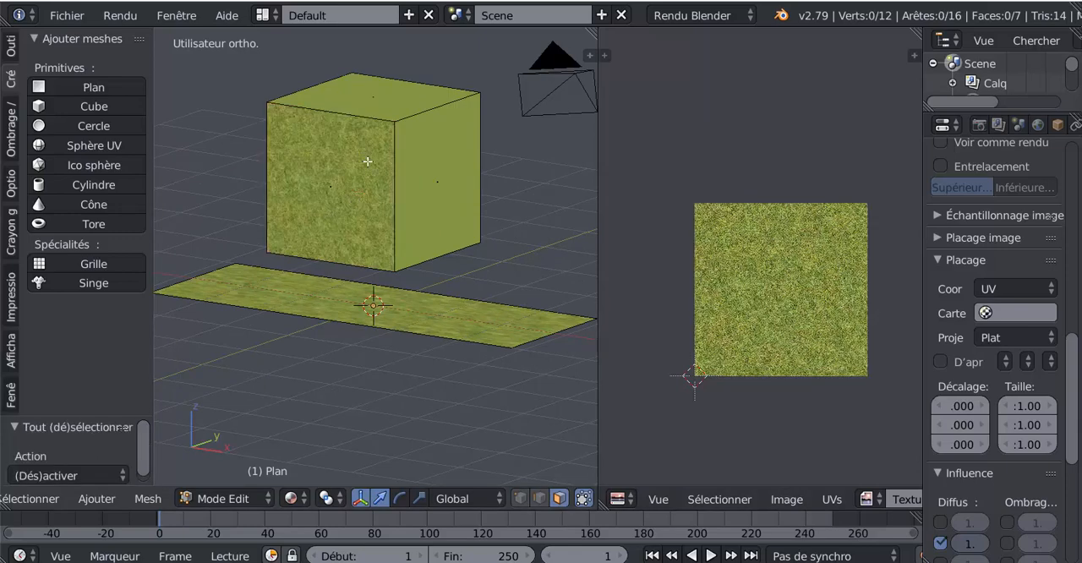
key(a)
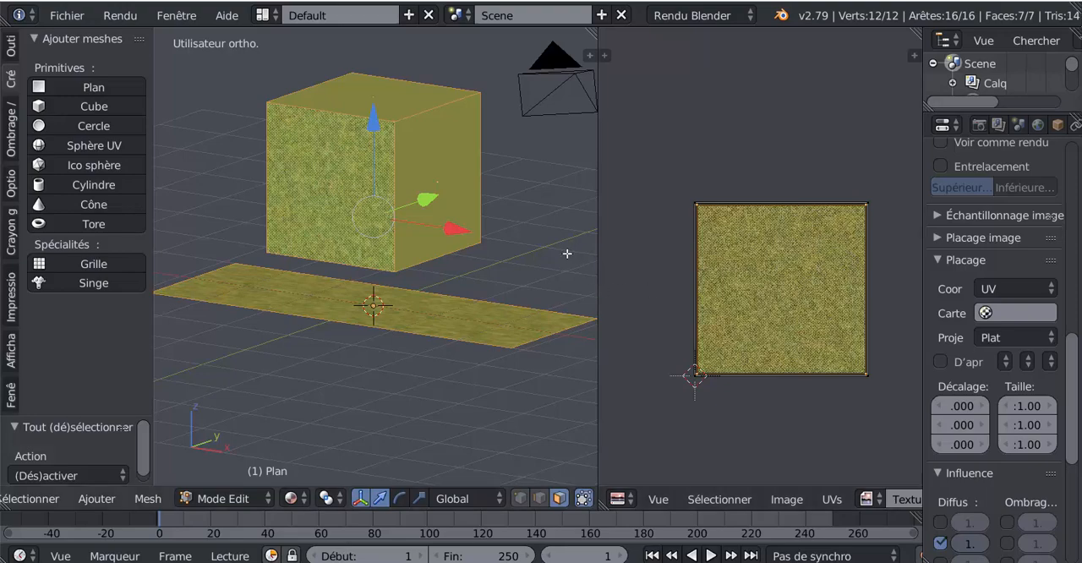
Select only the cube's right side face and assign the seamless grass image to it in the UV editor
middle_drag(409, 171, 375, 186)
middle_drag(760, 292, 755, 314)
scroll(748, 310, up, 5)
scroll(724, 277, down, 2)
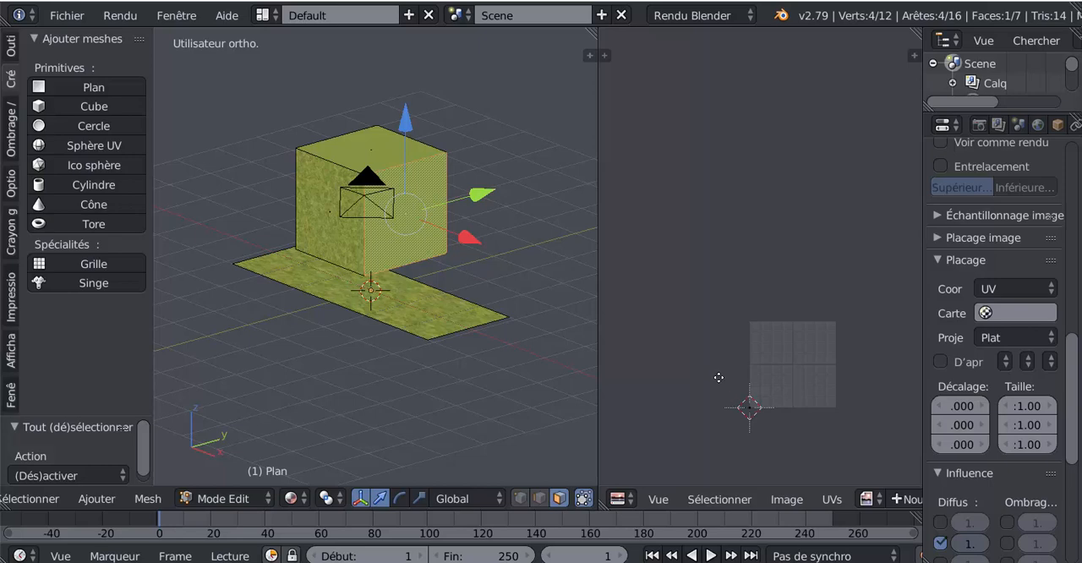
middle_drag(720, 381, 715, 351)
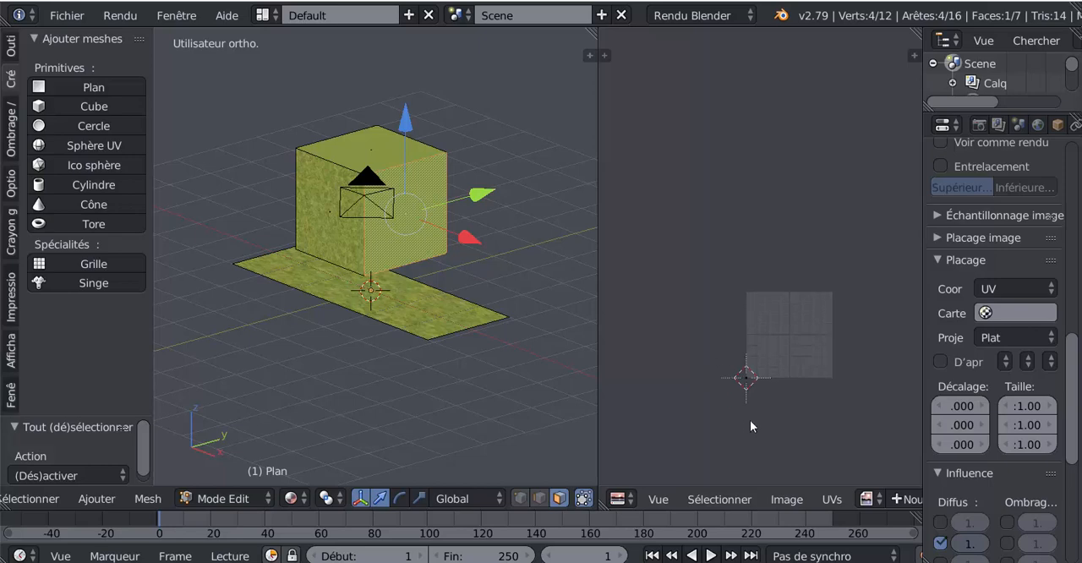
click(866, 499)
click(769, 304)
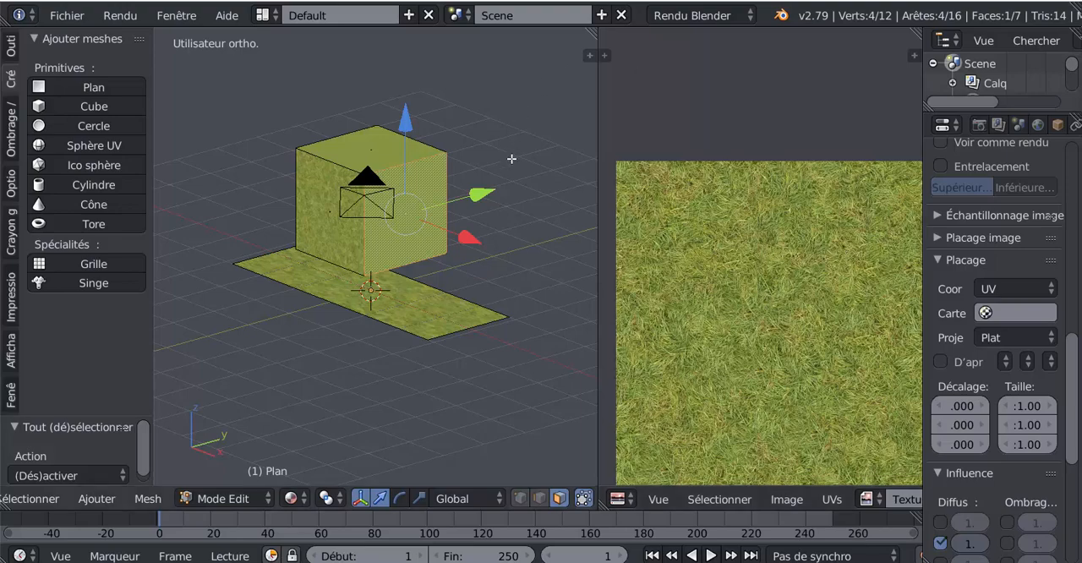
Unwrap the cube's right side face from the right orthographic view with the Projeter depuis la vue (limites) UV projection
key(KP_3)
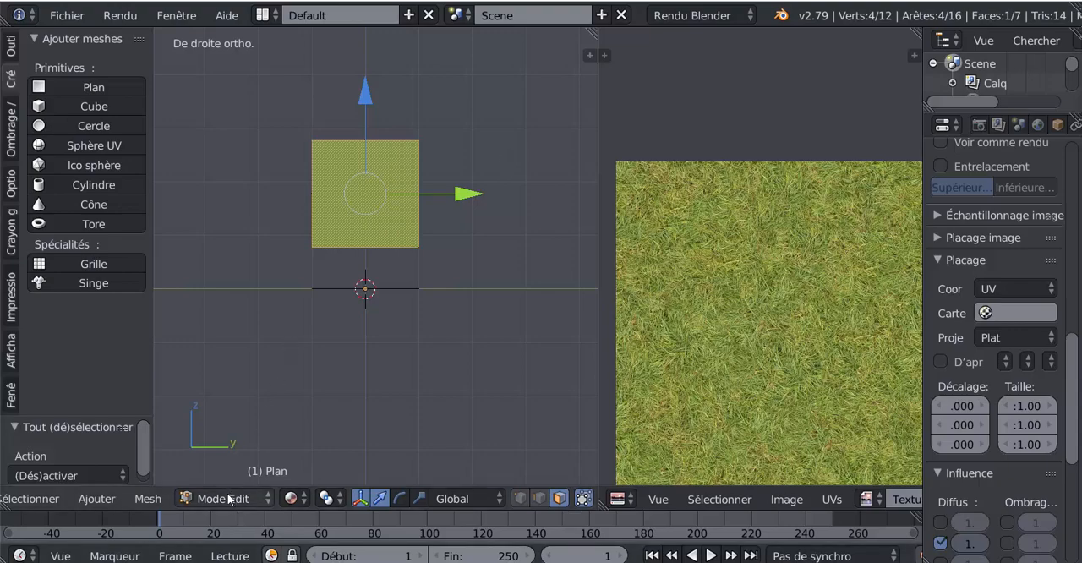
click(150, 499)
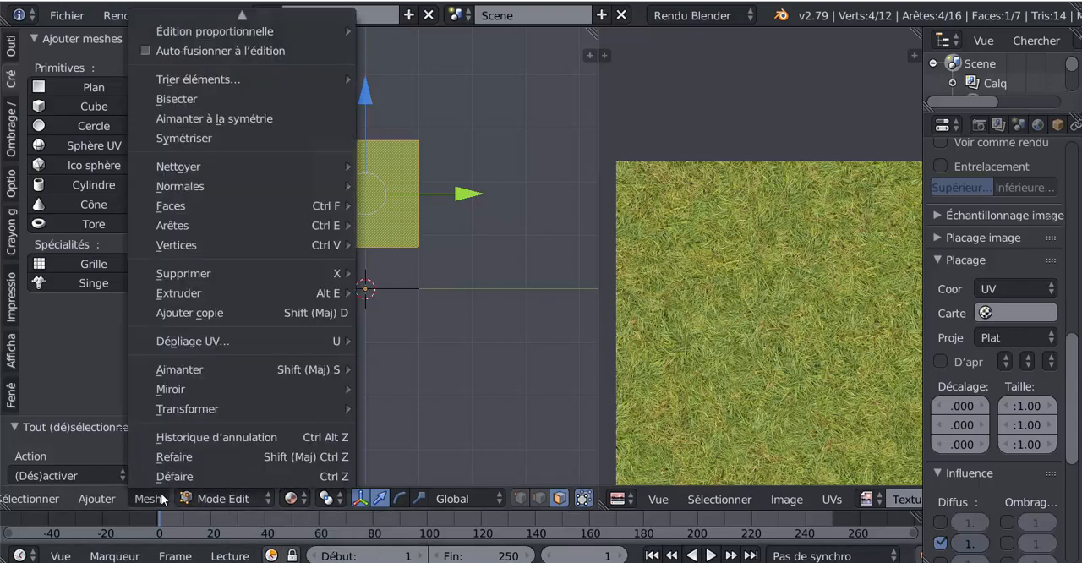
mouse_move(173, 340)
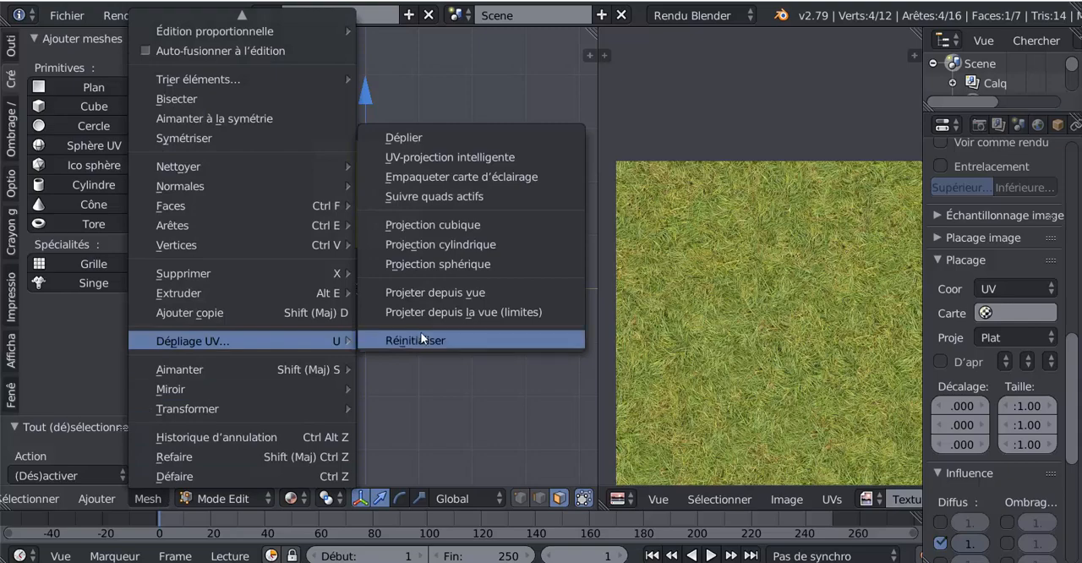
click(432, 311)
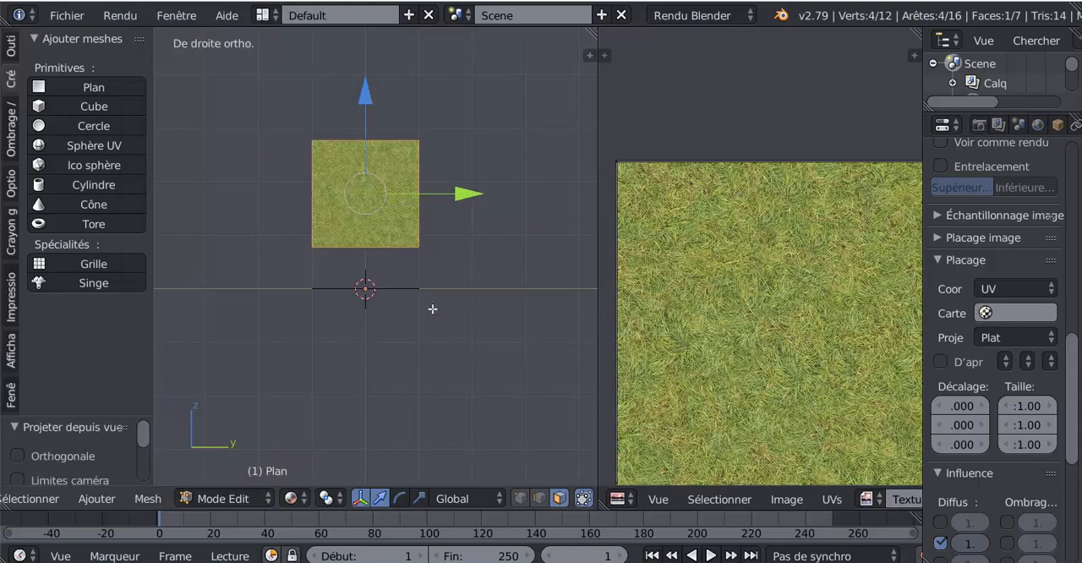
middle_drag(432, 308, 549, 327)
scroll(374, 321, up, 3)
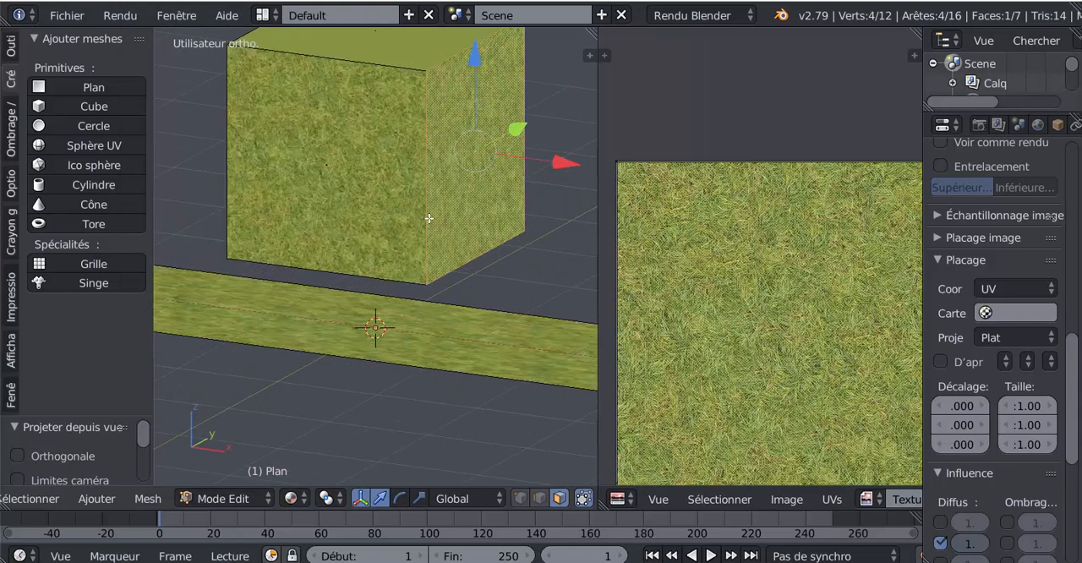
scroll(464, 310, up, 2)
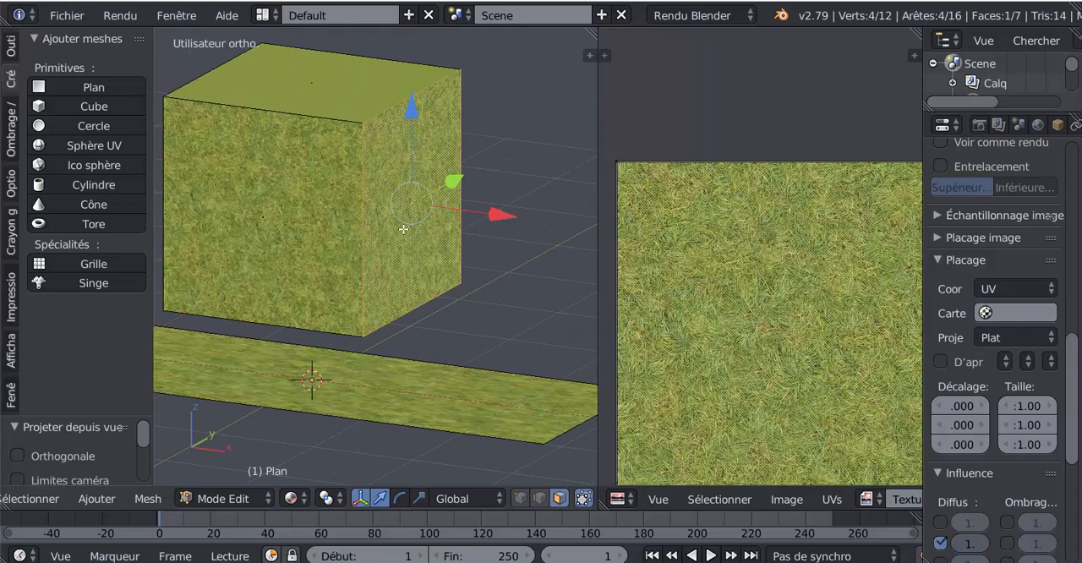
scroll(404, 229, down, 3)
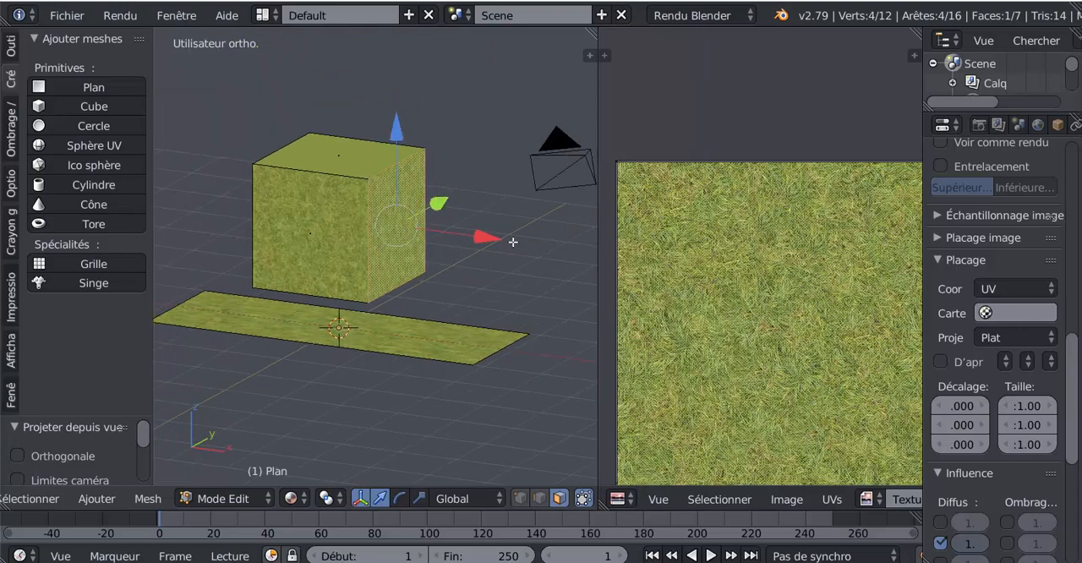
Select all UV points of the cube's right side face and scale them down to about 0.448 on the grass image
scroll(772, 257, down, 1)
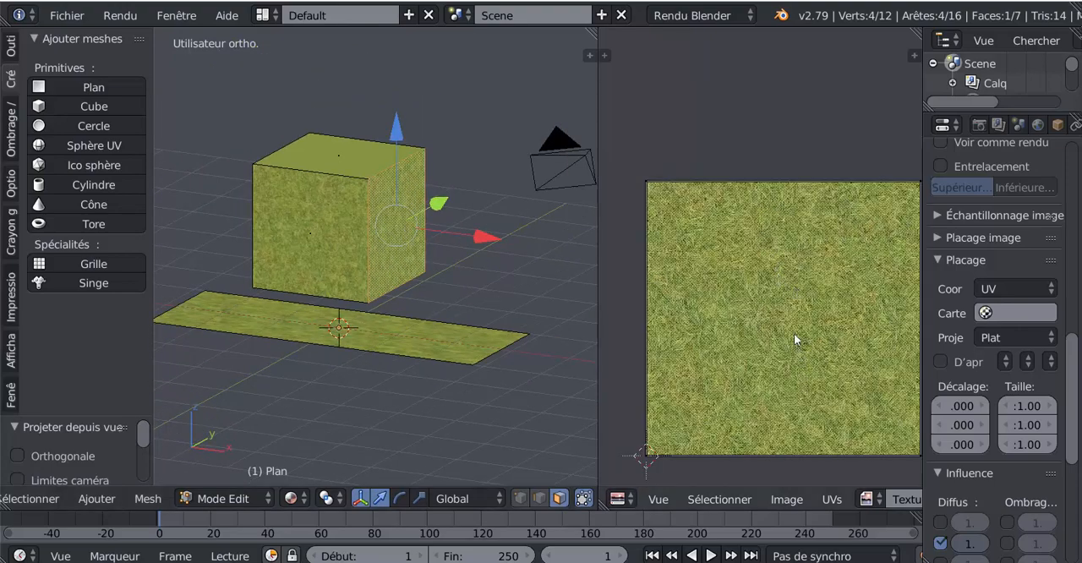
key(a)
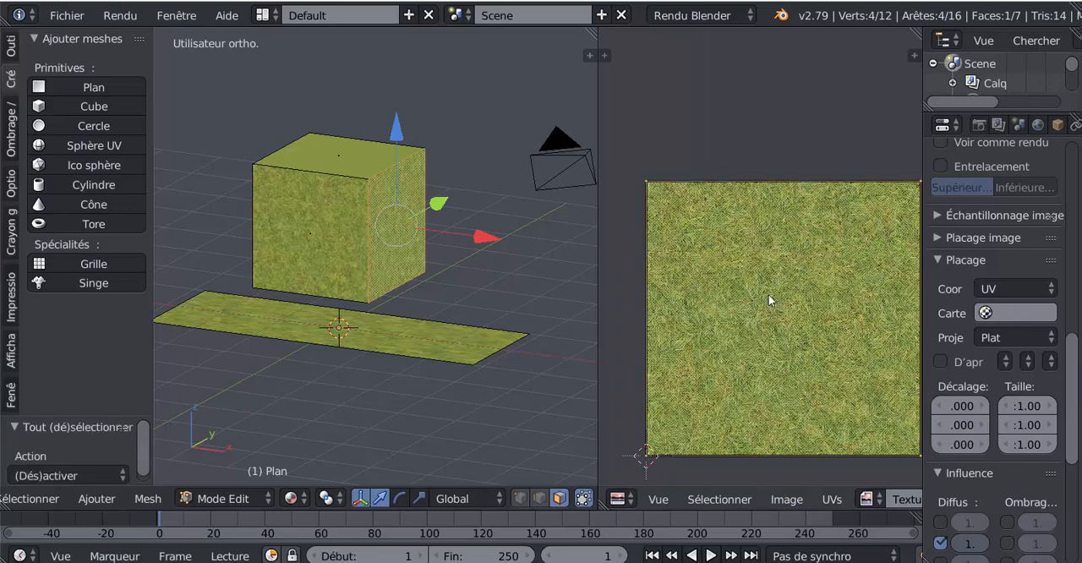
scroll(768, 294, down, 3)
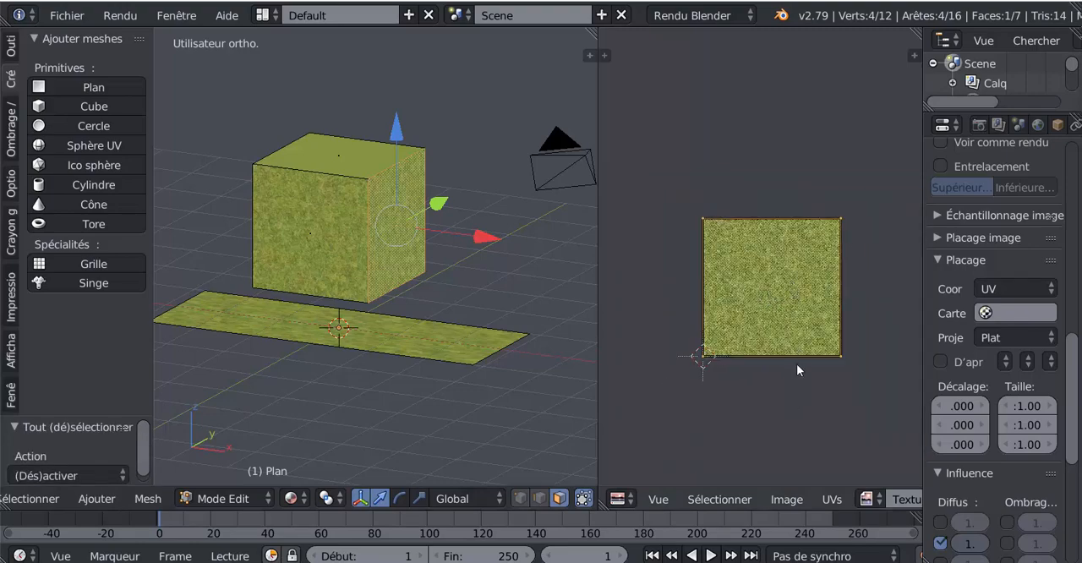
scroll(815, 395, up, 3)
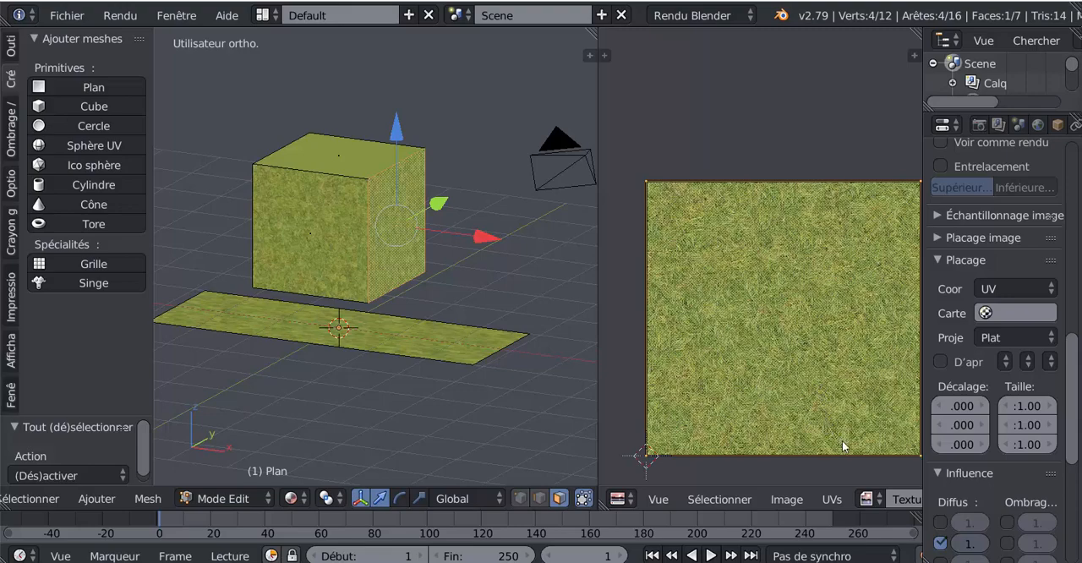
key(s)
click(818, 368)
middle_drag(544, 299, 510, 305)
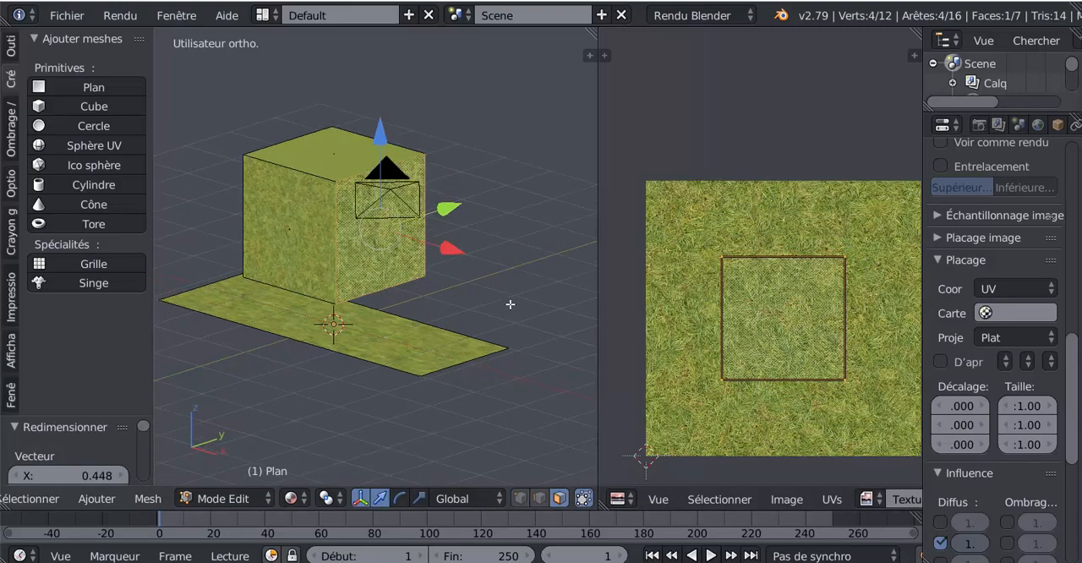
scroll(439, 289, up, 3)
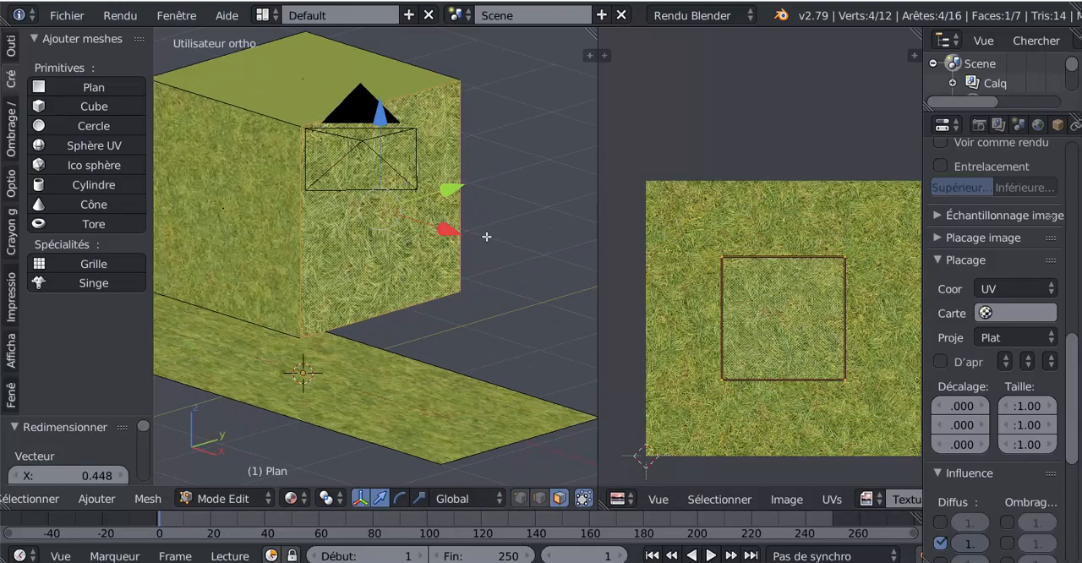
Scale the side face's UV square down further by a factor of about 0.632 to enlarge the grass pattern
key(s)
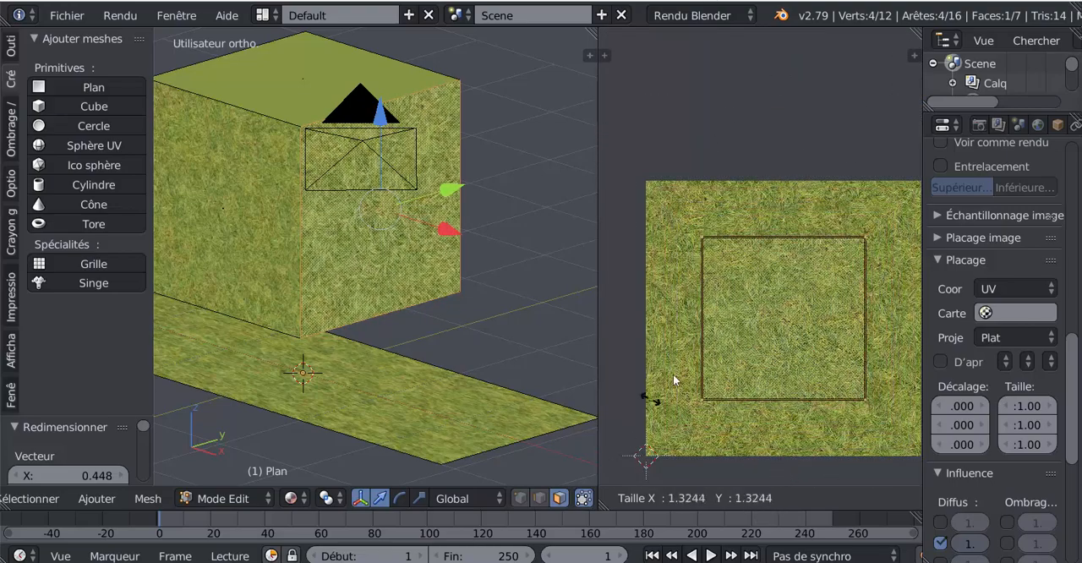
click(873, 361)
scroll(850, 381, down, 3)
scroll(854, 376, up, 3)
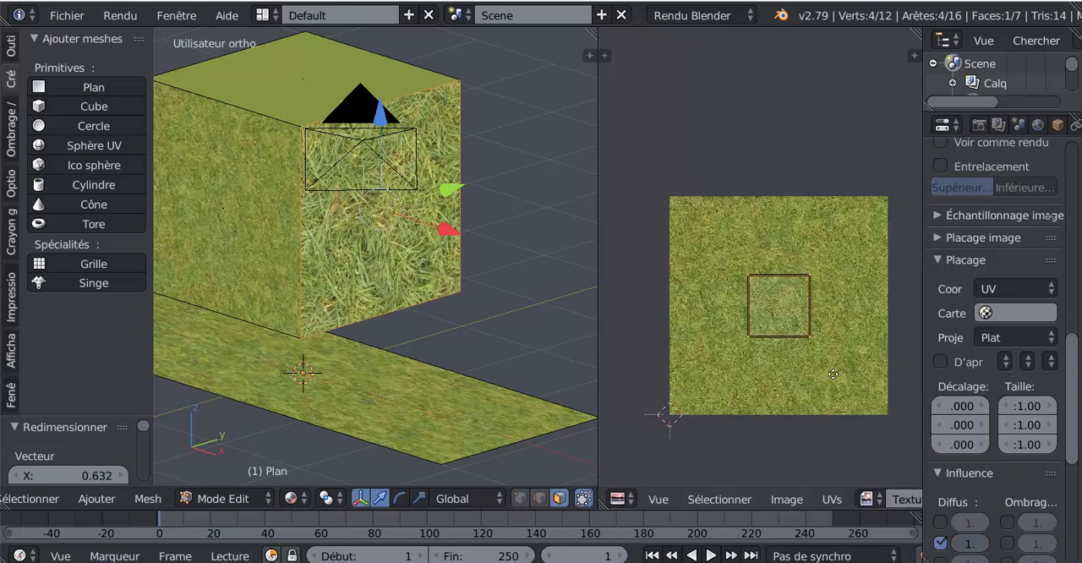
scroll(824, 363, up, 2)
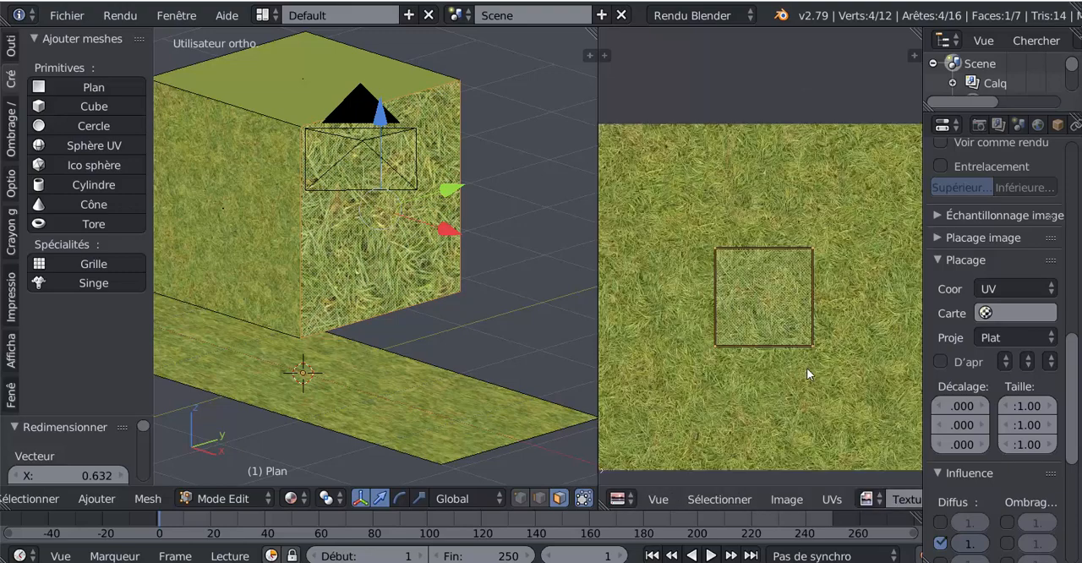
scroll(812, 344, down, 2)
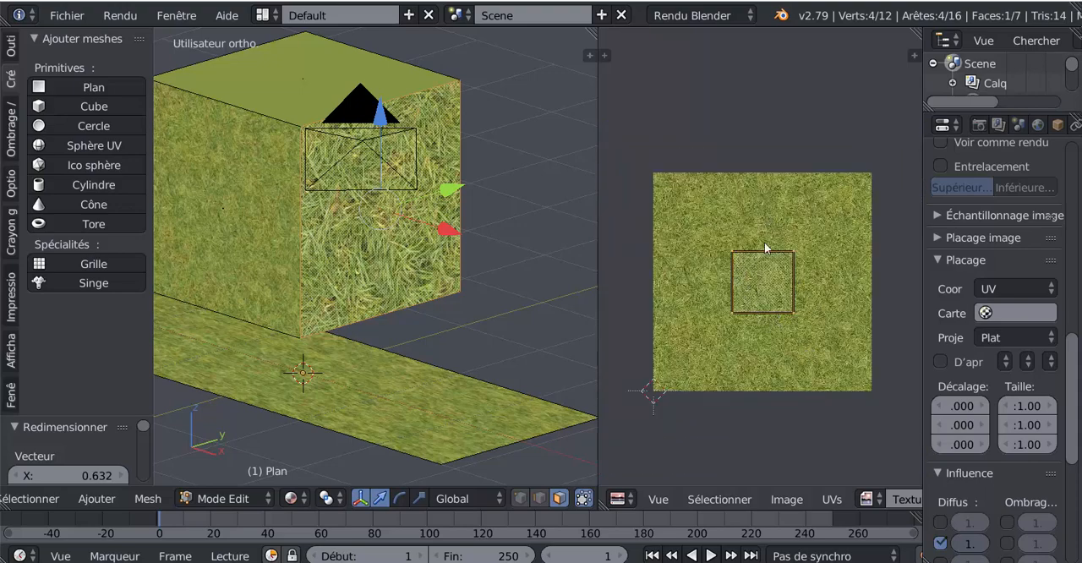
Try moving the UV square's lower-right vertex outward by about 0.152 in X, undo that move, and try shifting its right edge
right_click(794, 313)
key(g)
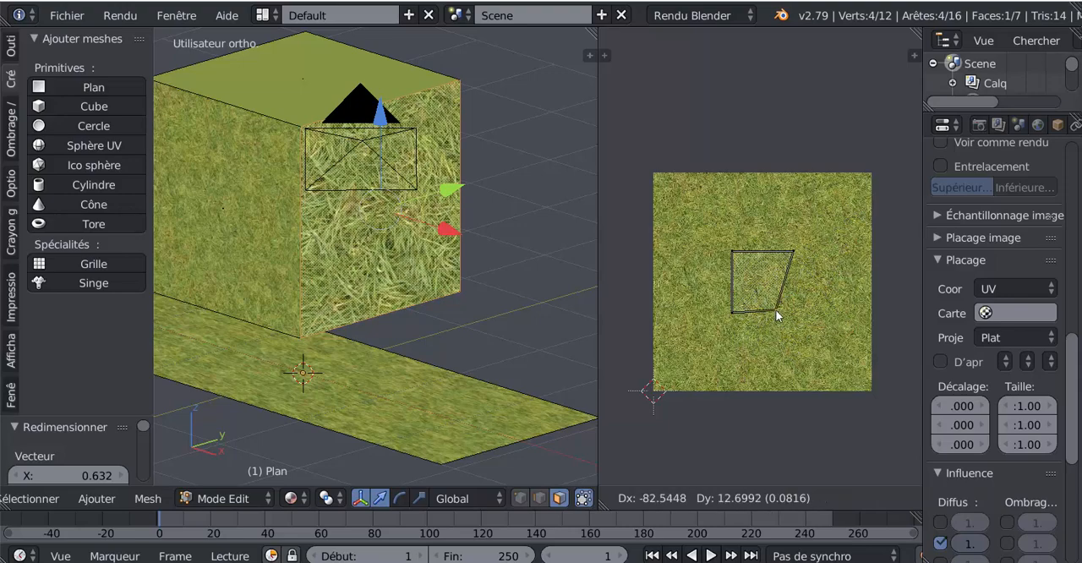
key(Escape)
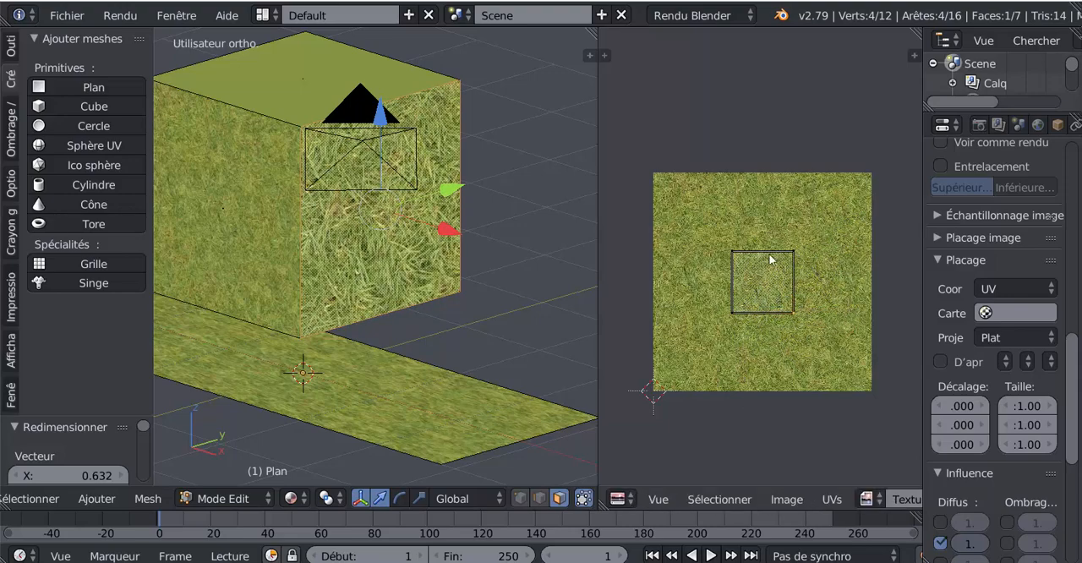
key(g)
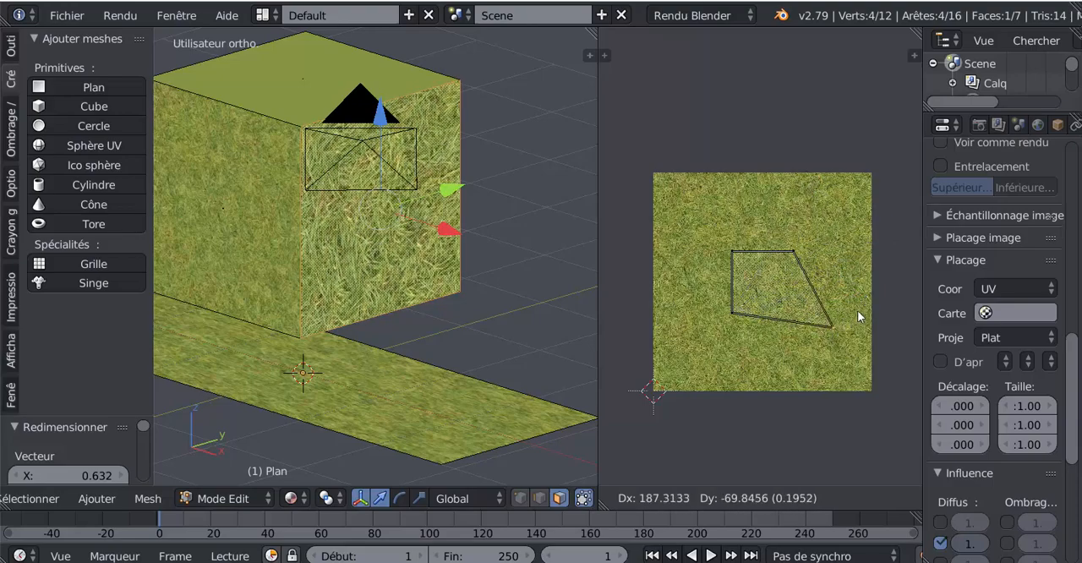
click(830, 323)
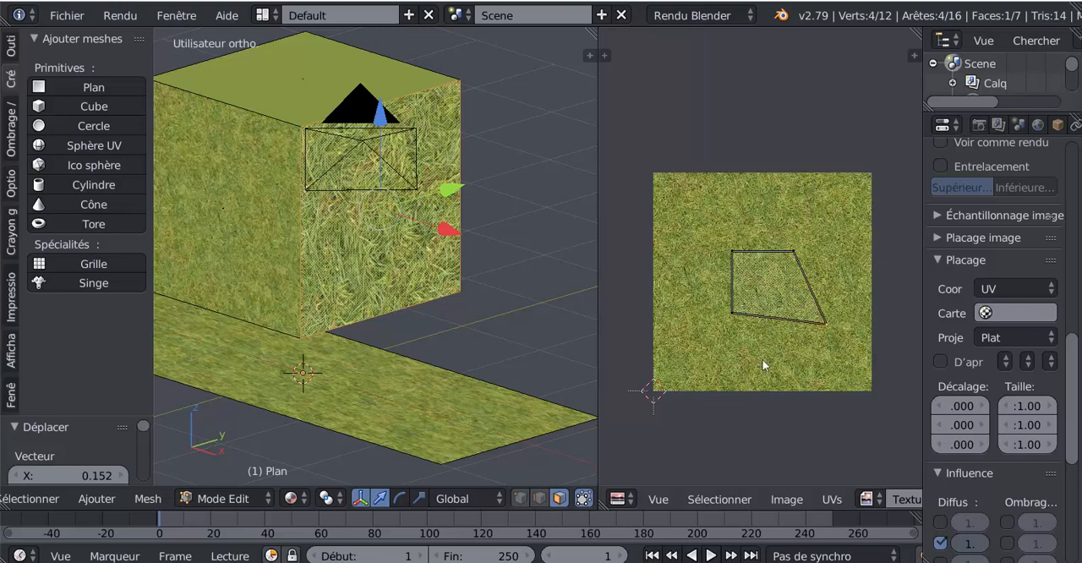
key(ctrl+z)
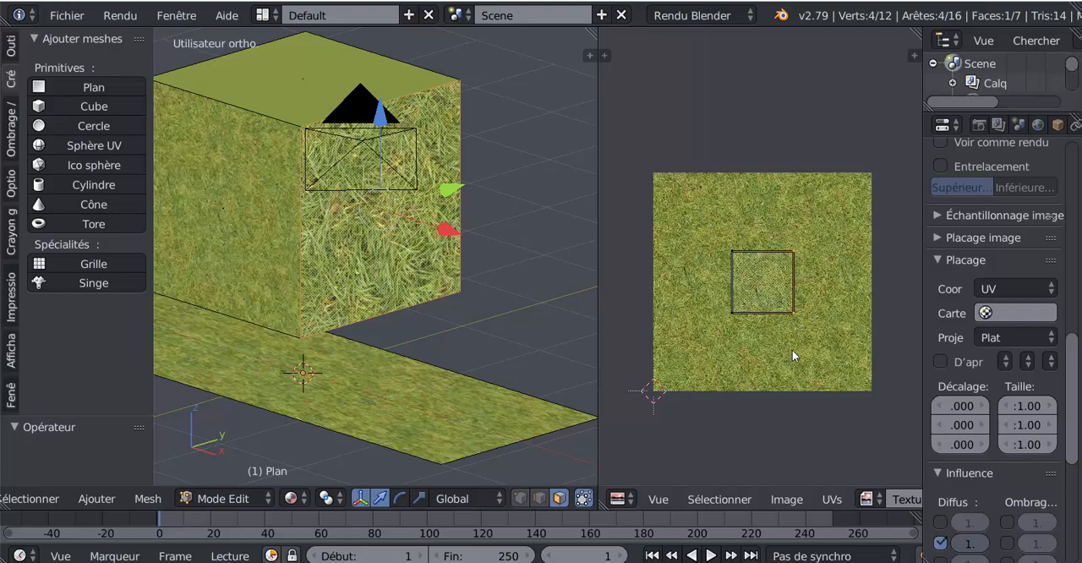
key(g)
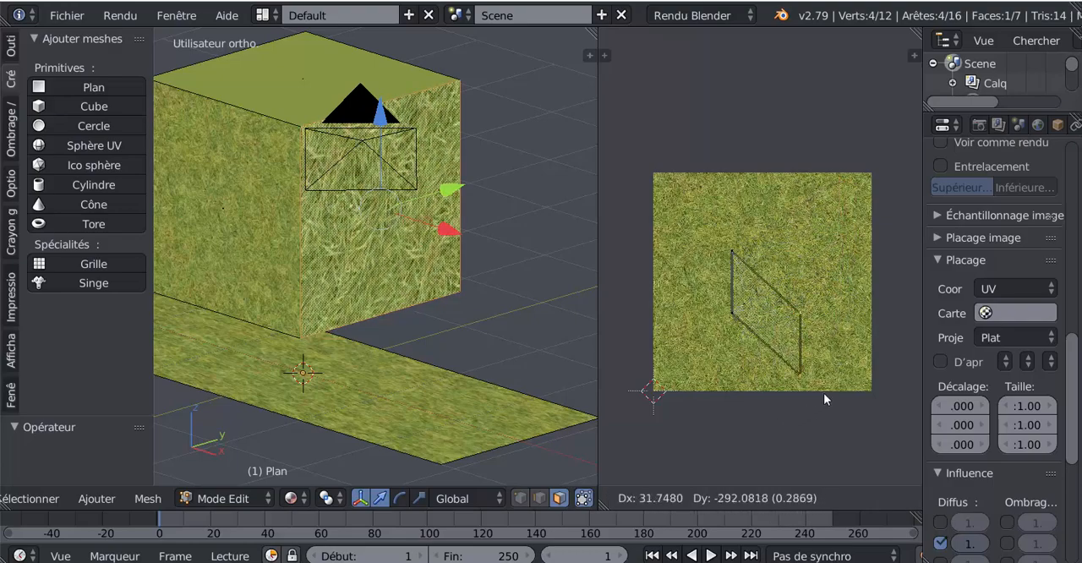
click(775, 305)
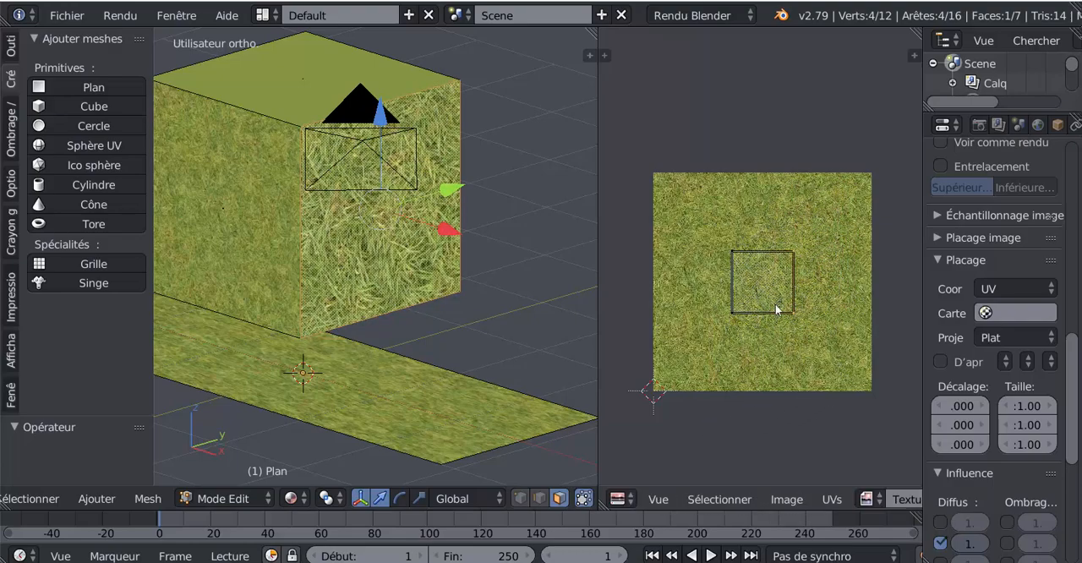
Reselect the whole UV square and move it about 0.307 in X toward the image's upper-right corner, and back by about -0.326 near the center
key(a)
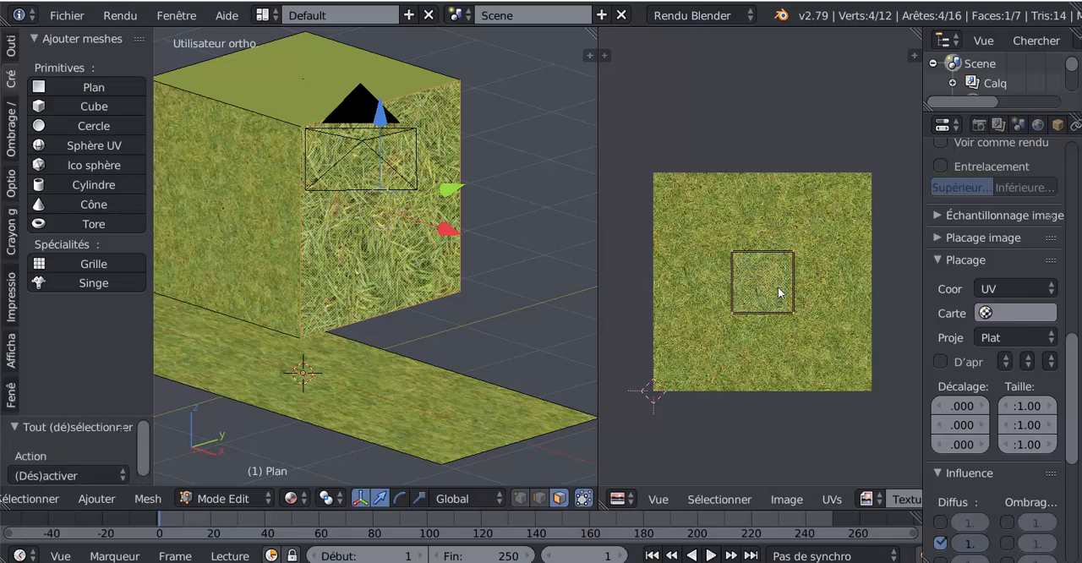
key(s)
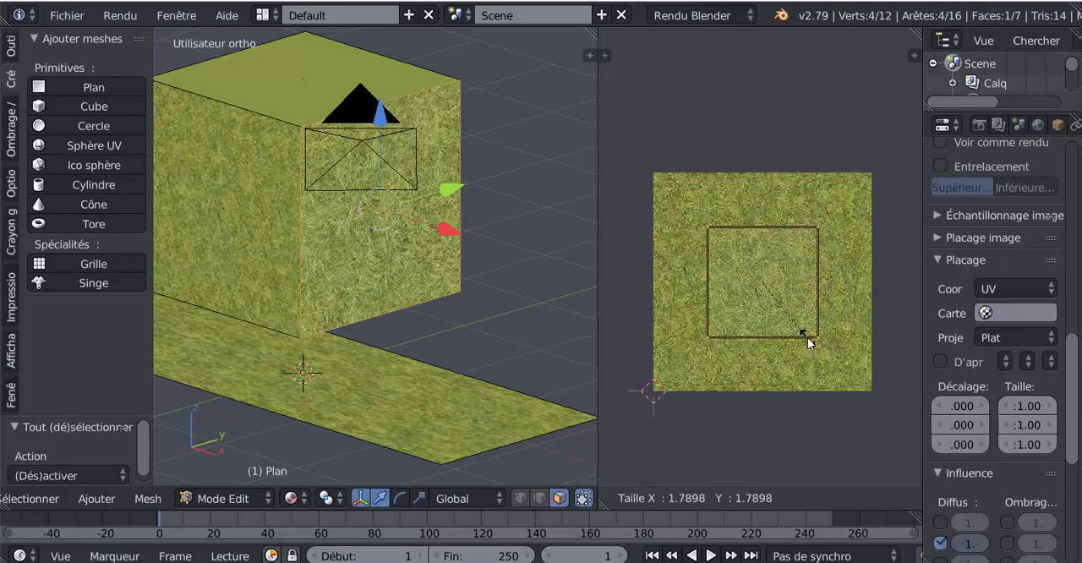
click(758, 327)
key(g)
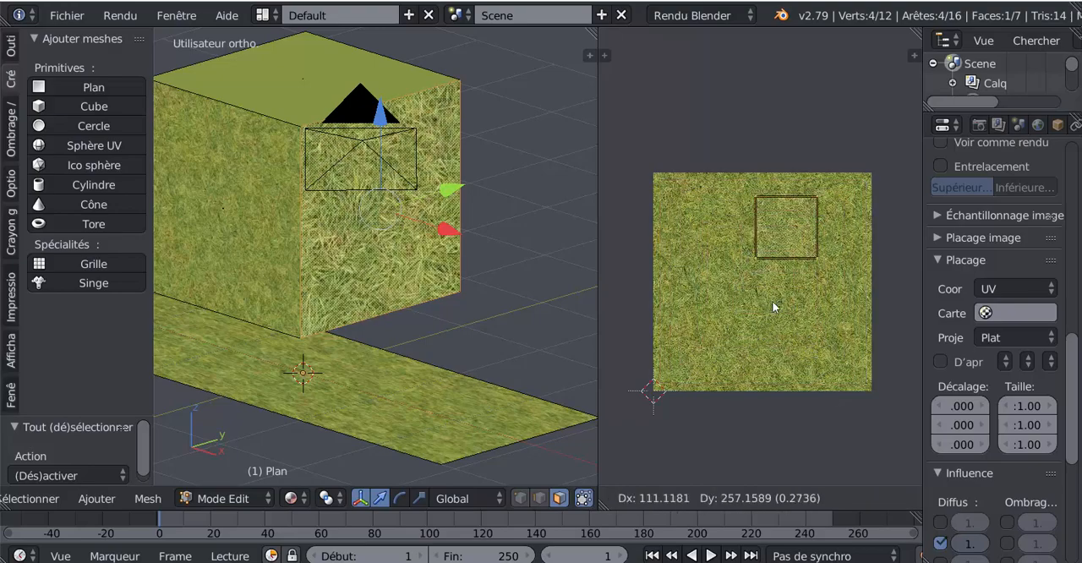
click(718, 353)
key(g)
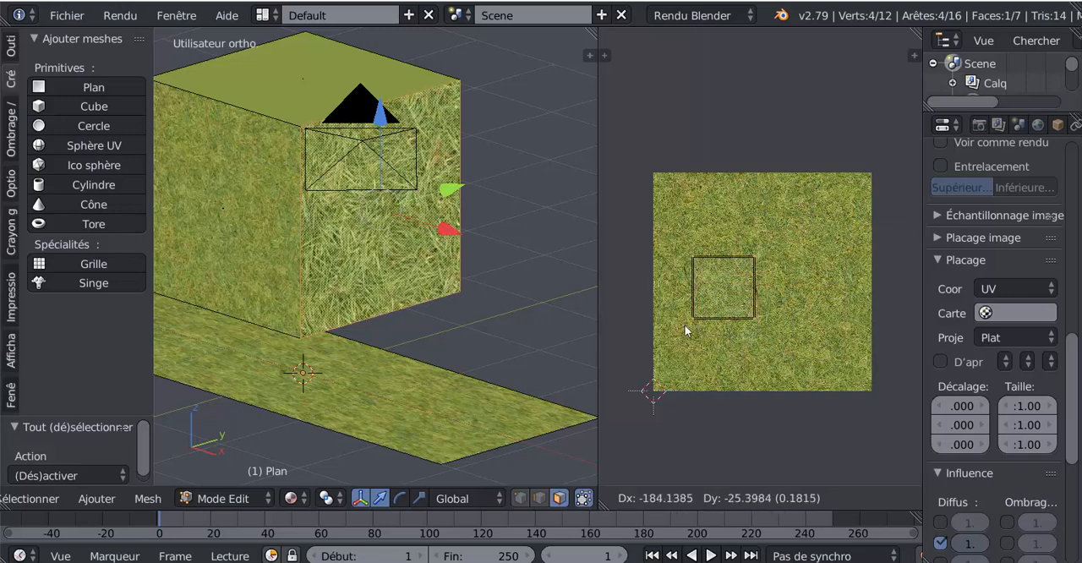
click(819, 277)
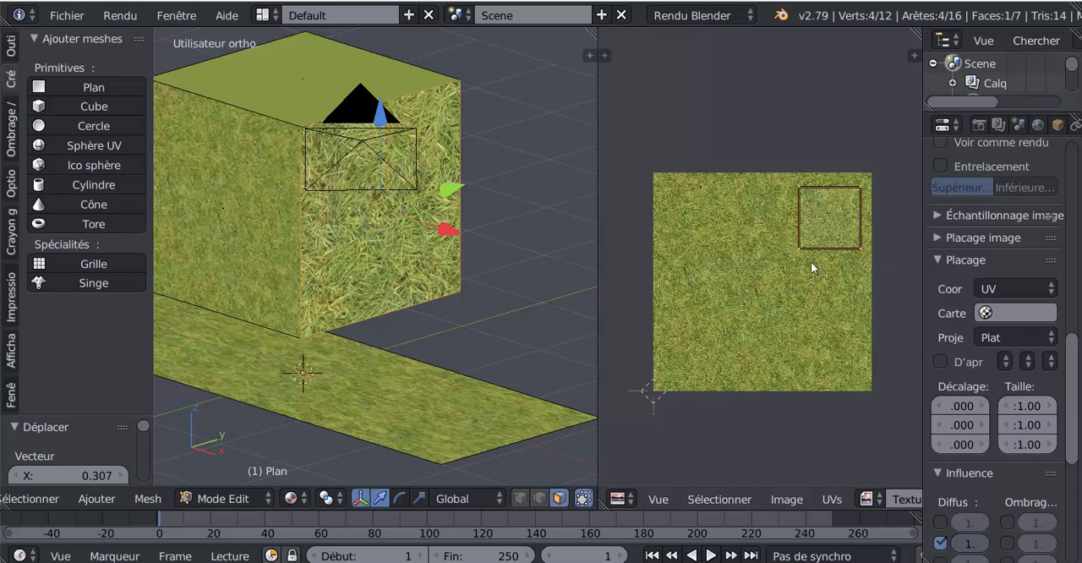
key(g)
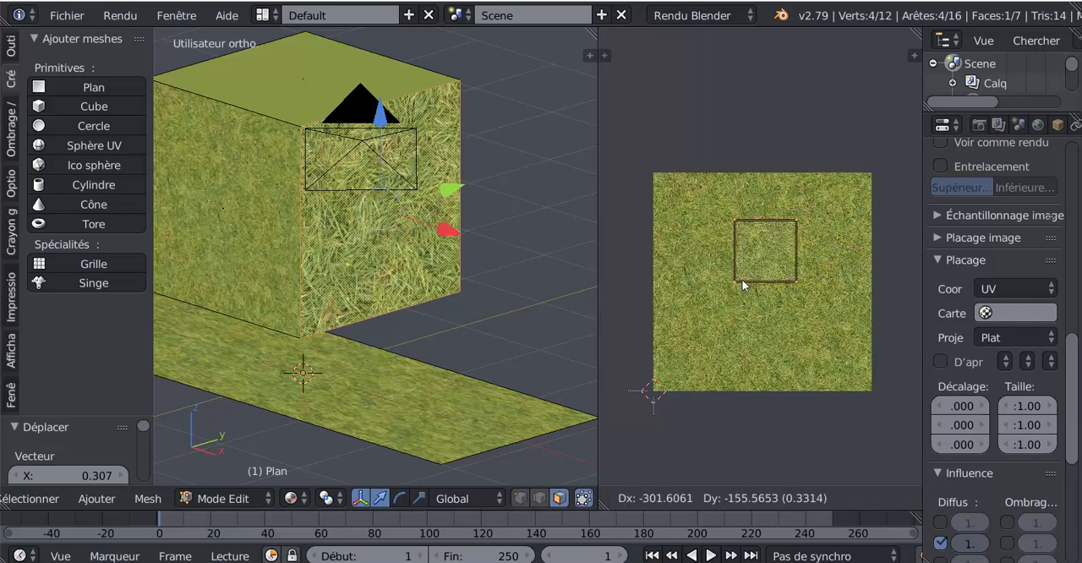
click(755, 283)
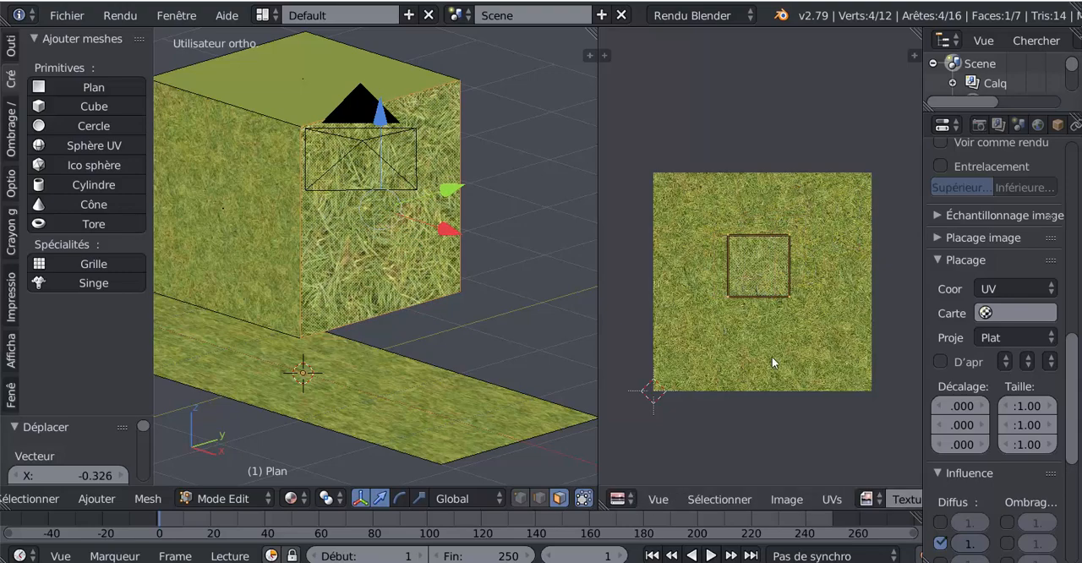
Try stretching the side face's UV square along X only, by a factor of about 1.63
key(s)
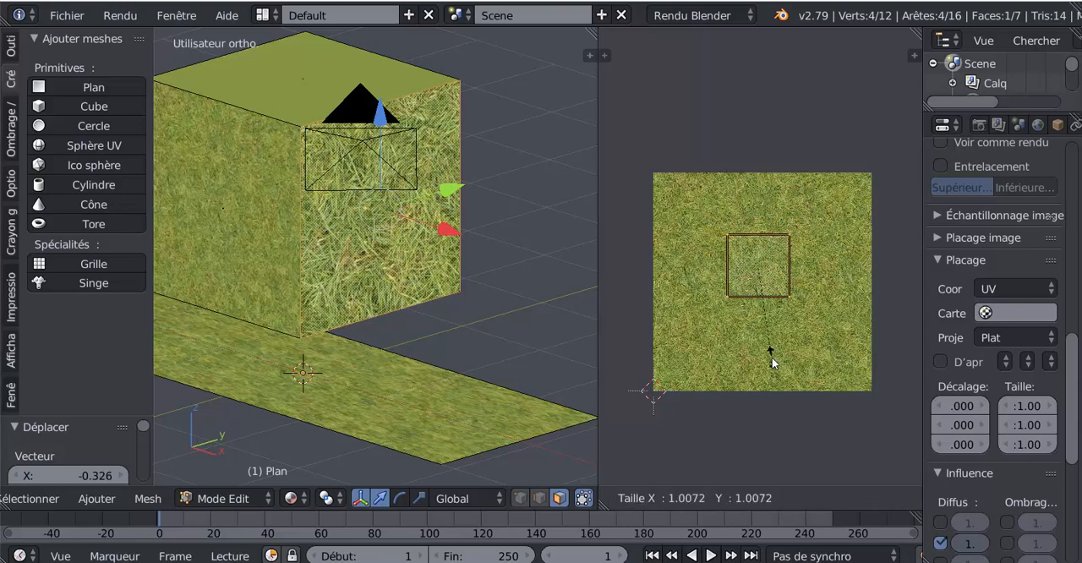
key(x)
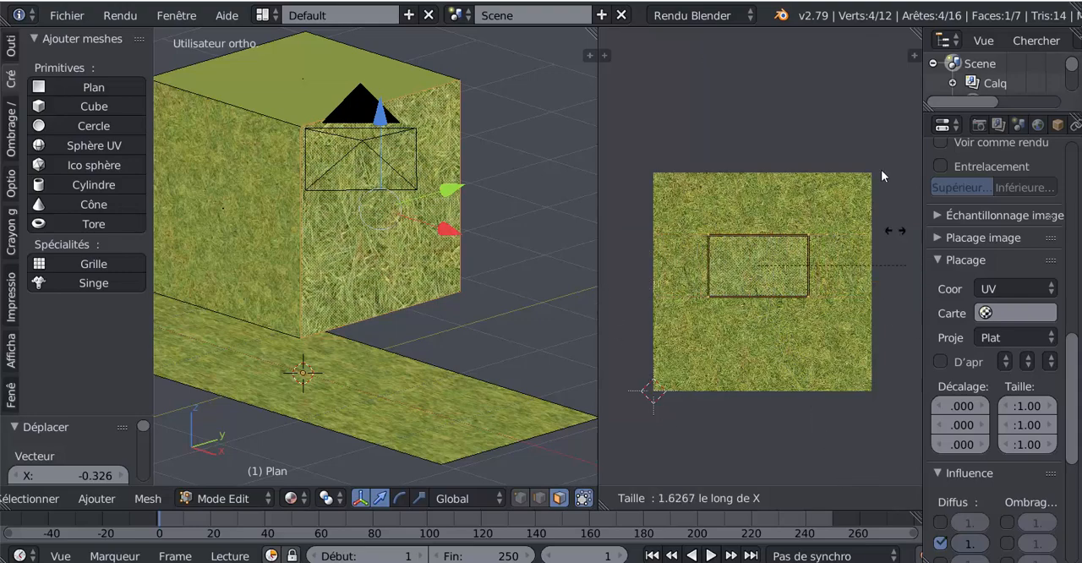
click(792, 373)
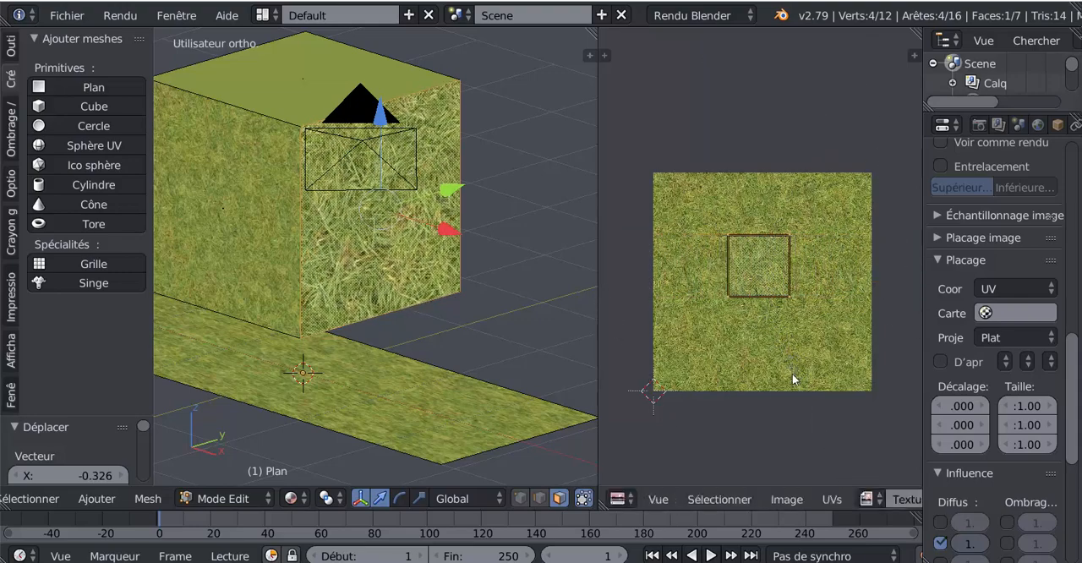
Try scaling the UV square along Y only, by about 4.05 and again by about -1.59
key(s)
key(y)
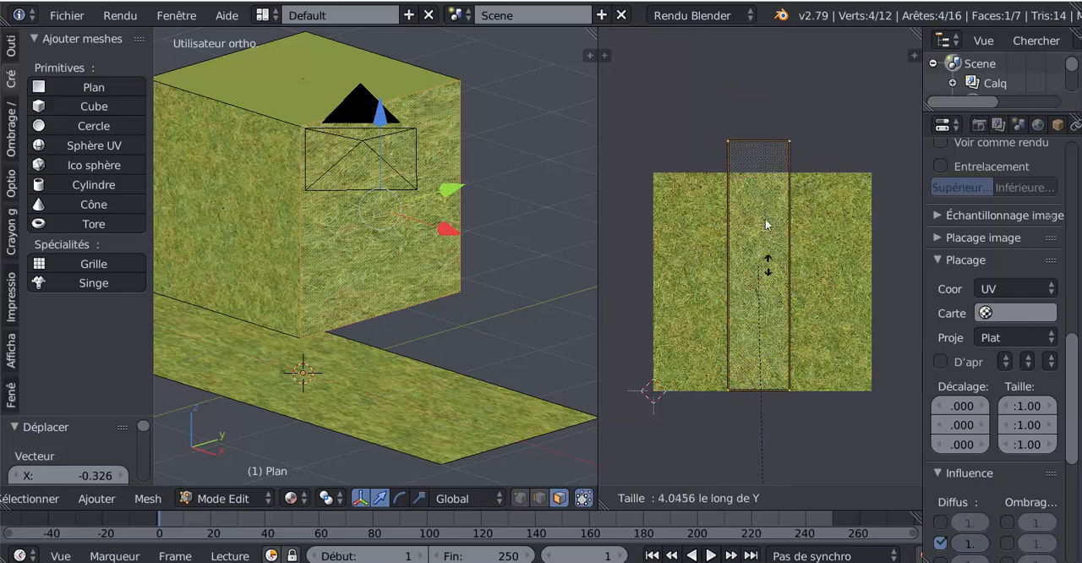
key(Escape)
scroll(778, 325, down, 3)
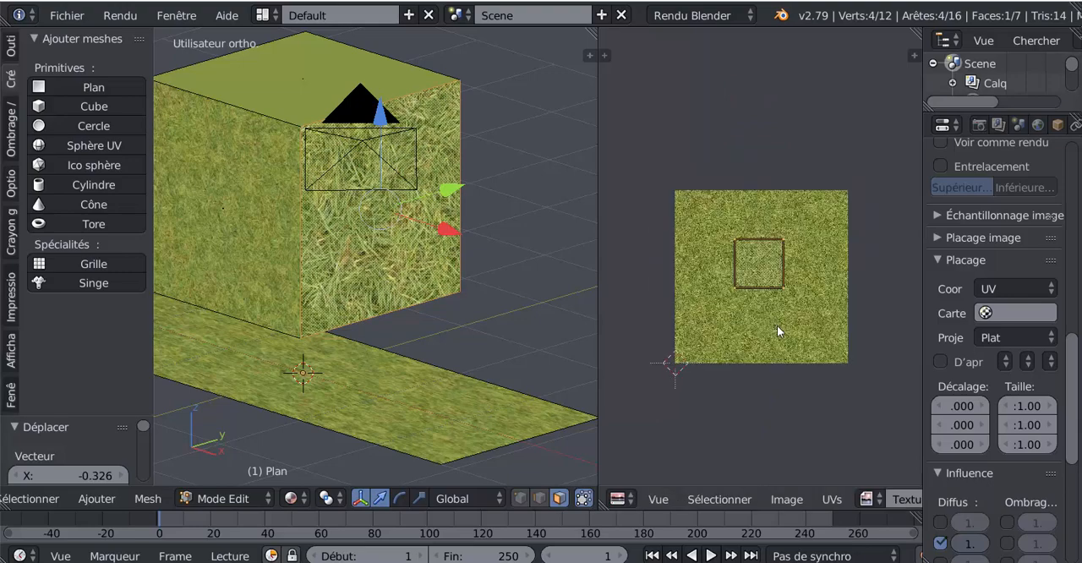
scroll(780, 408, down, 2)
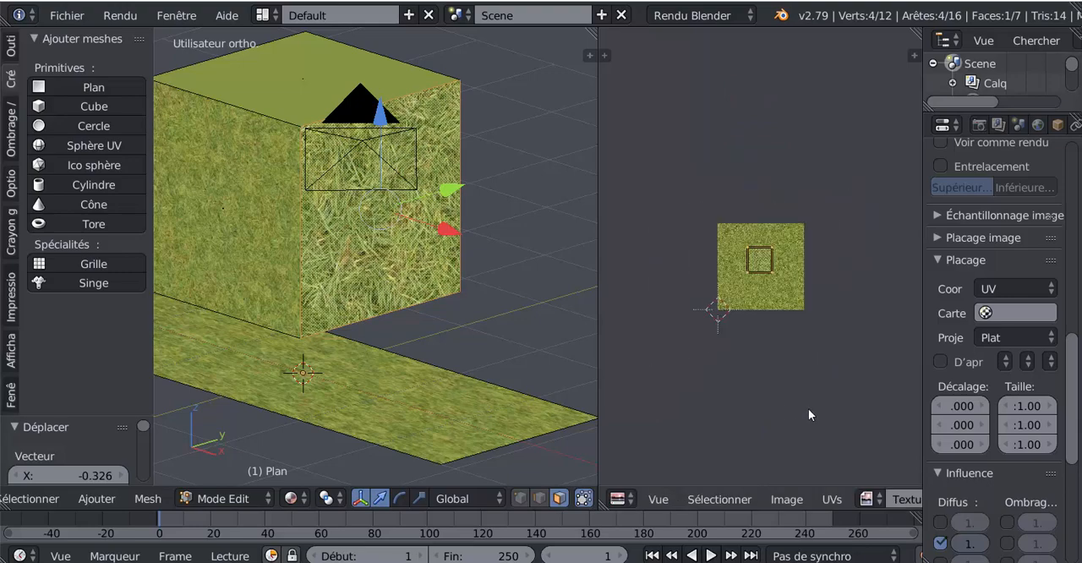
key(s)
key(y)
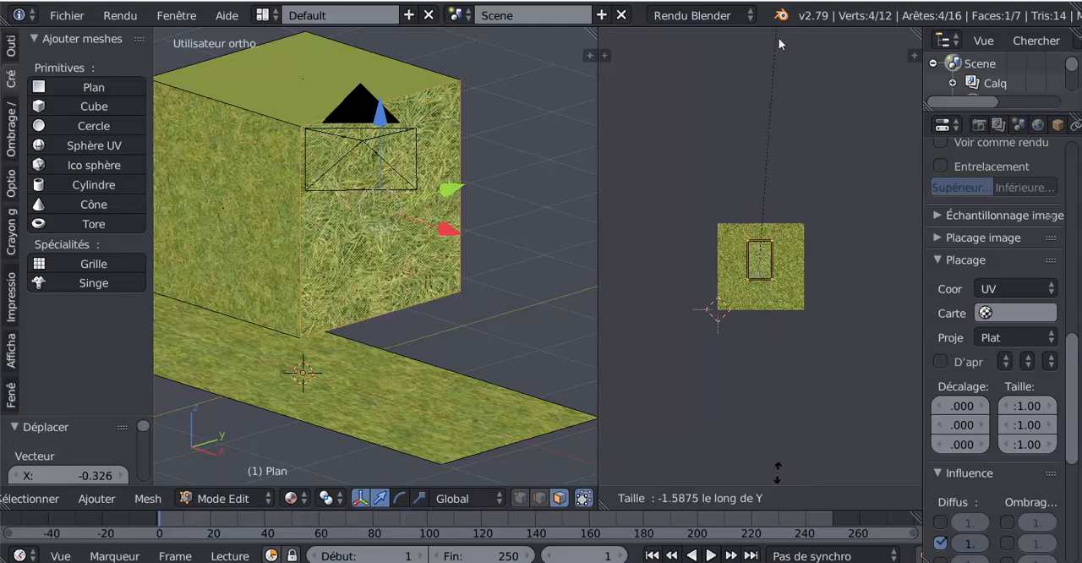
key(Escape)
Try moving the UV square's upper-right vertex out to the grass image's upper-right corner
scroll(787, 194, up, 2)
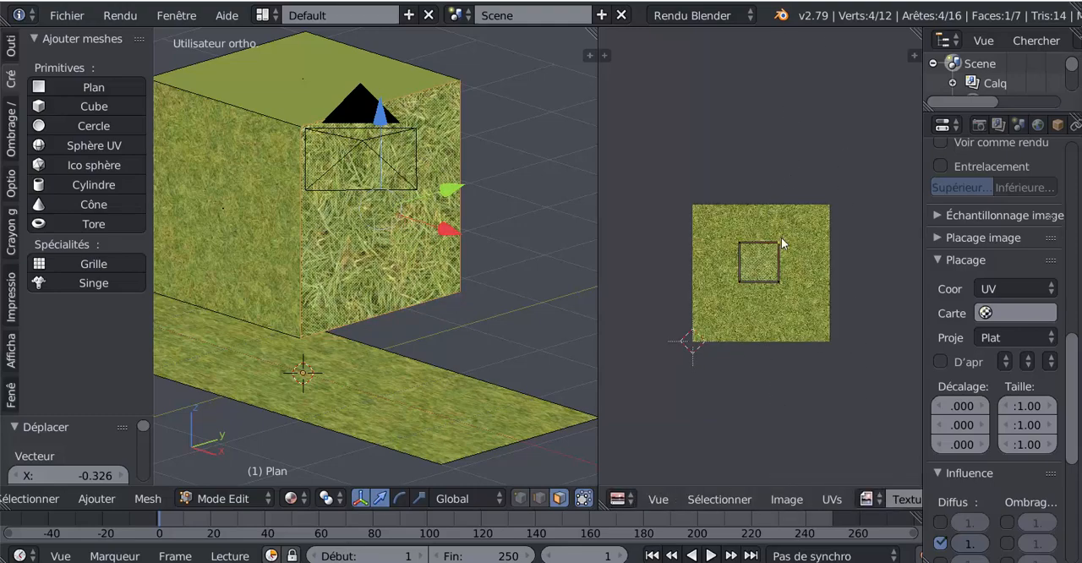
key(g)
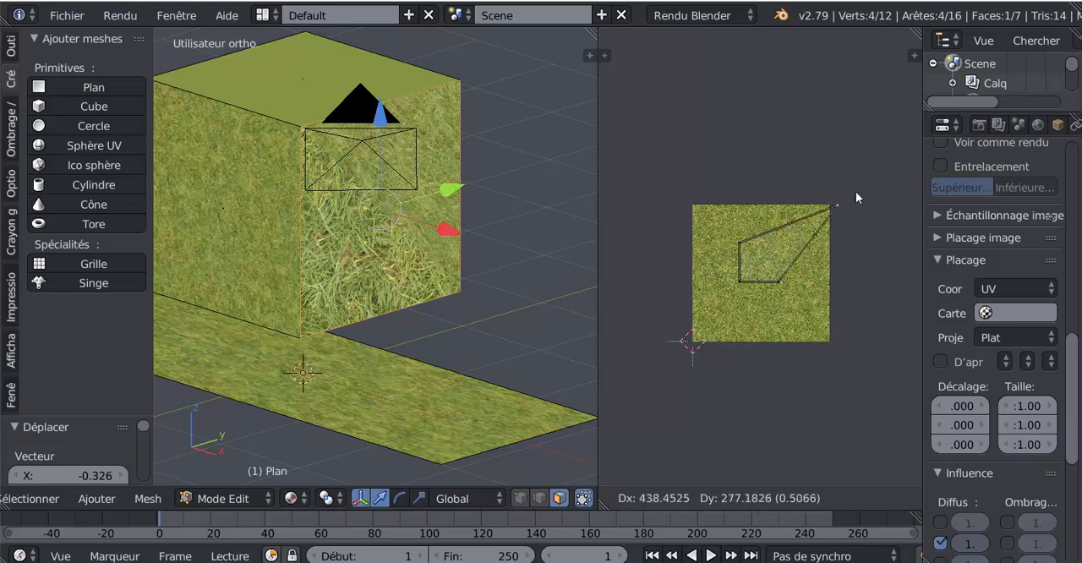
key(Escape)
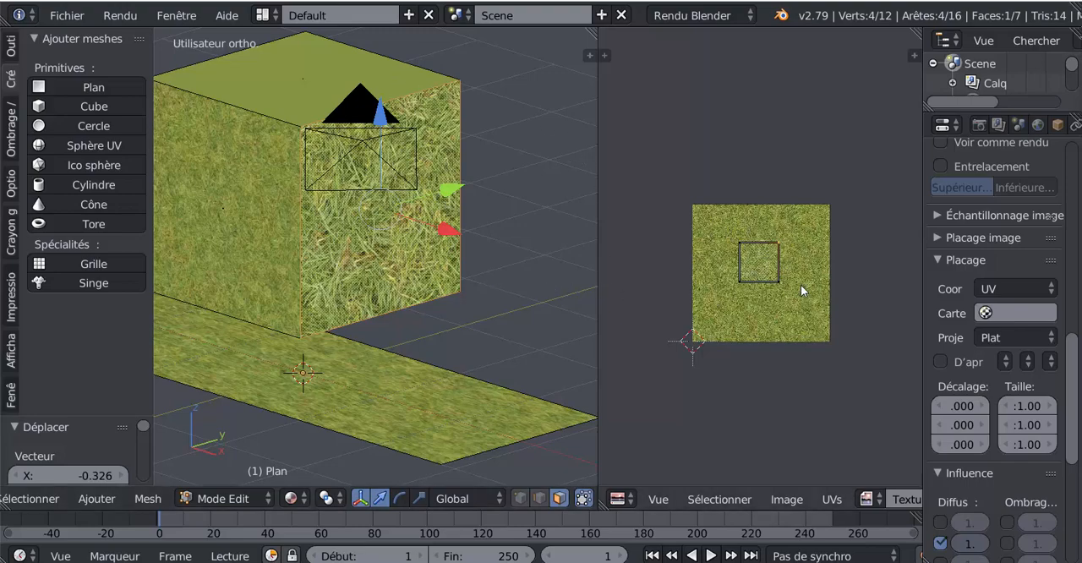
Widen the properties editor, set the 3D view shading to Matériau, and turn the view toward the cube's side face
scroll(803, 292, up, 3)
scroll(816, 290, down, 3)
middle_drag(816, 290, 749, 284)
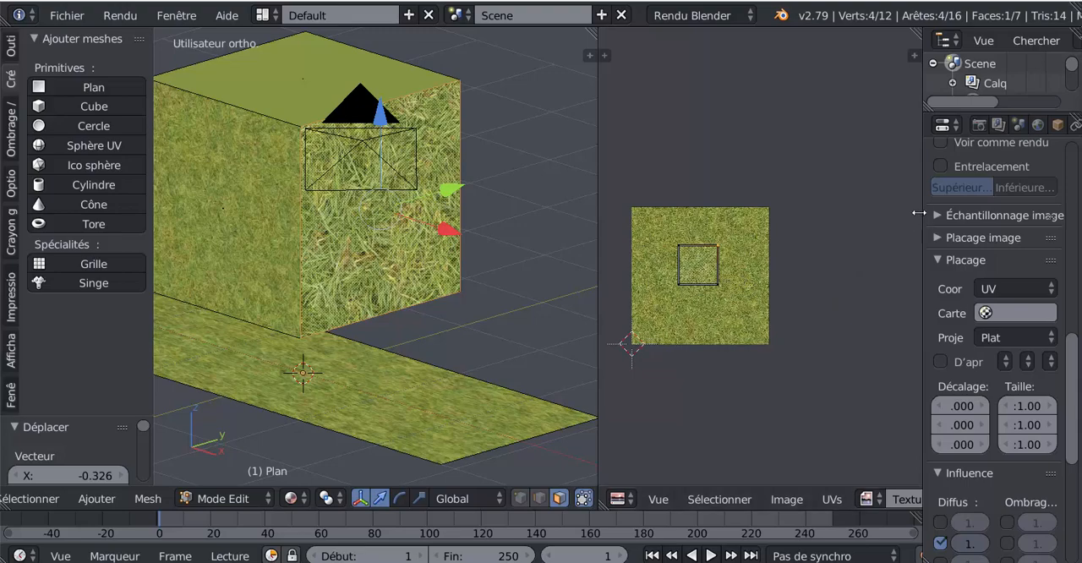
drag(920, 213, 820, 213)
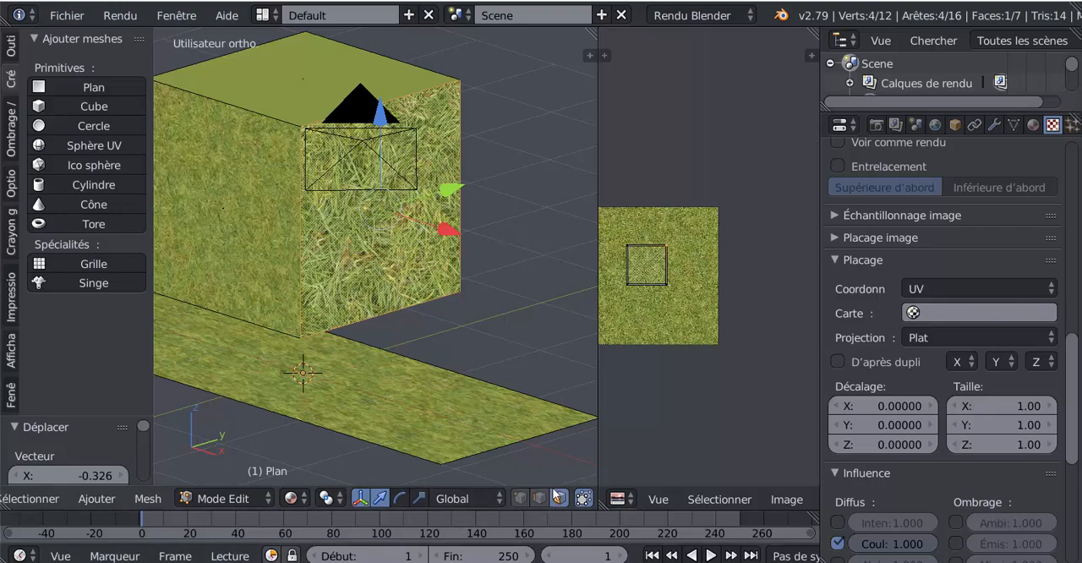
click(303, 501)
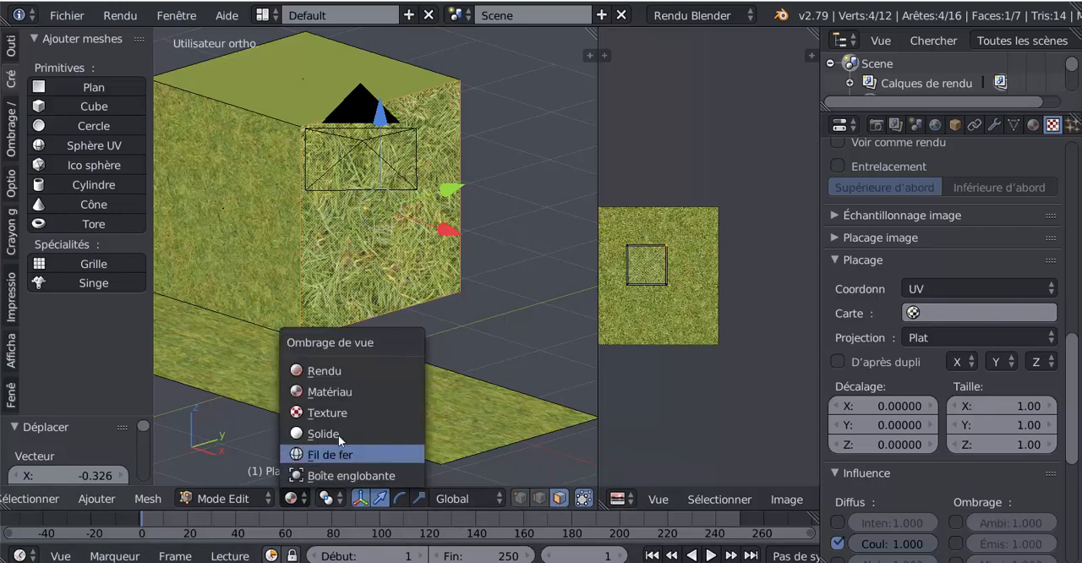
click(336, 394)
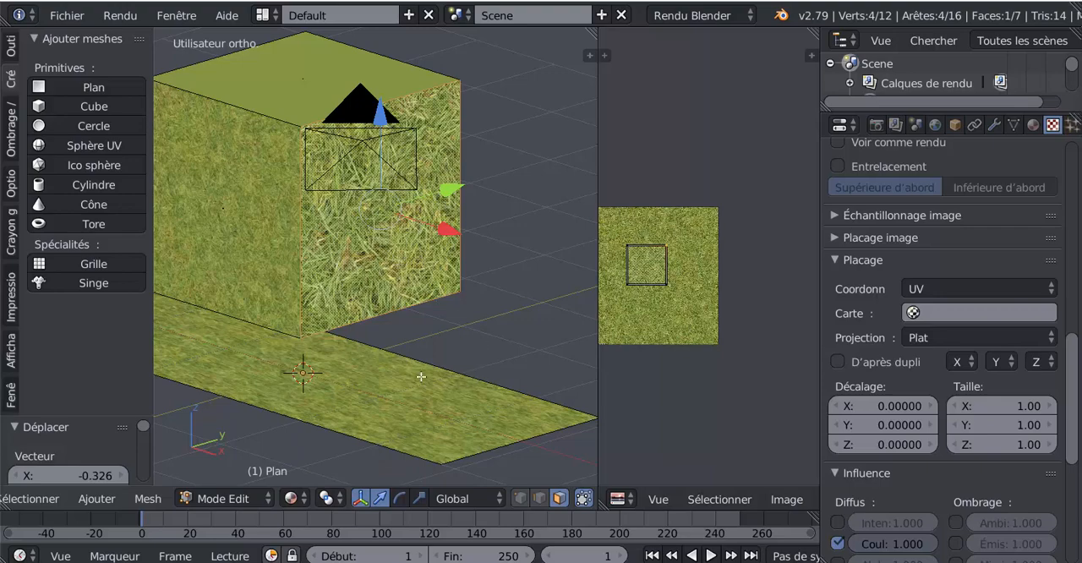
mouse_move(421, 376)
middle_down()
mouse_move(402, 371)
mouse_move(419, 363)
middle_up()
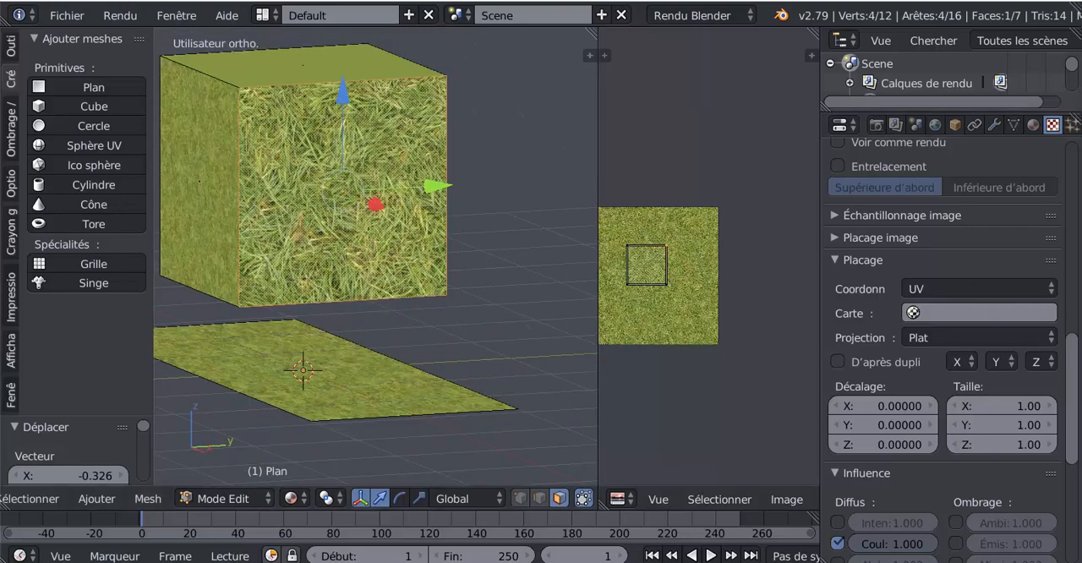
Add a second material slot with a new material and assign it to the cube's selected side face
drag(1070, 358, 820, 172)
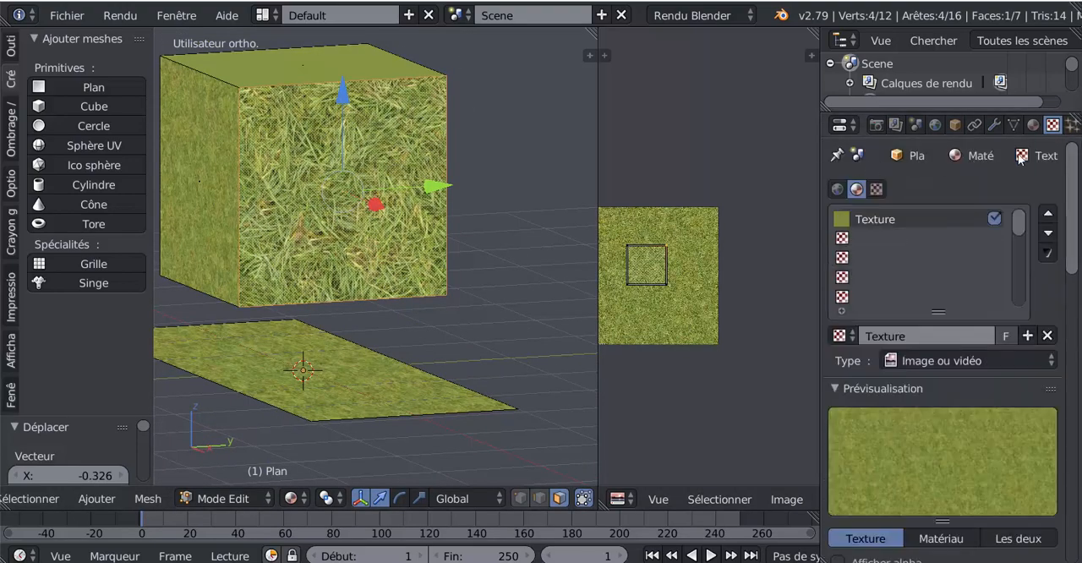
click(1033, 125)
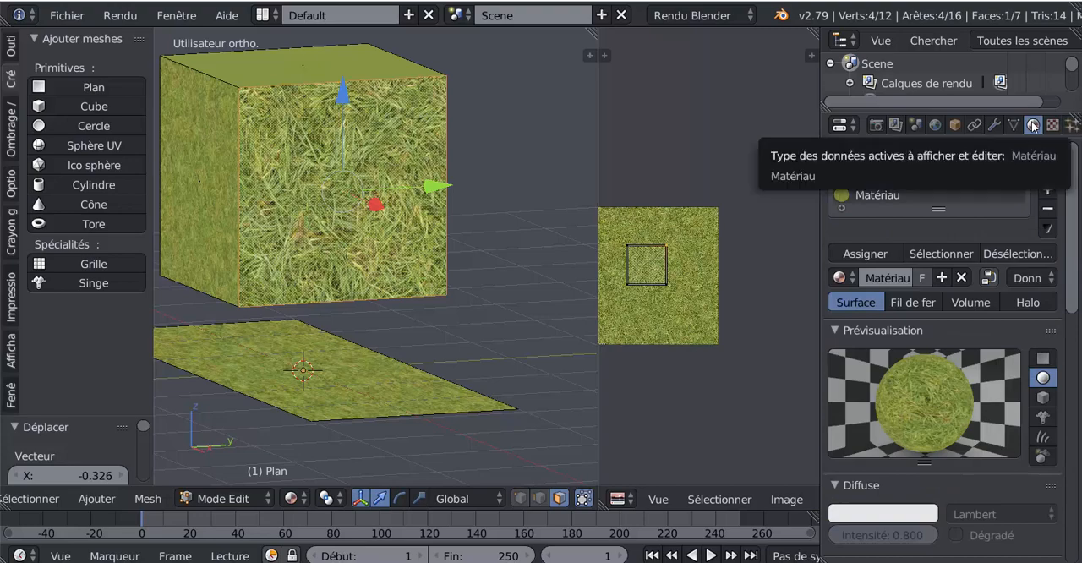
scroll(1074, 222, down, 1)
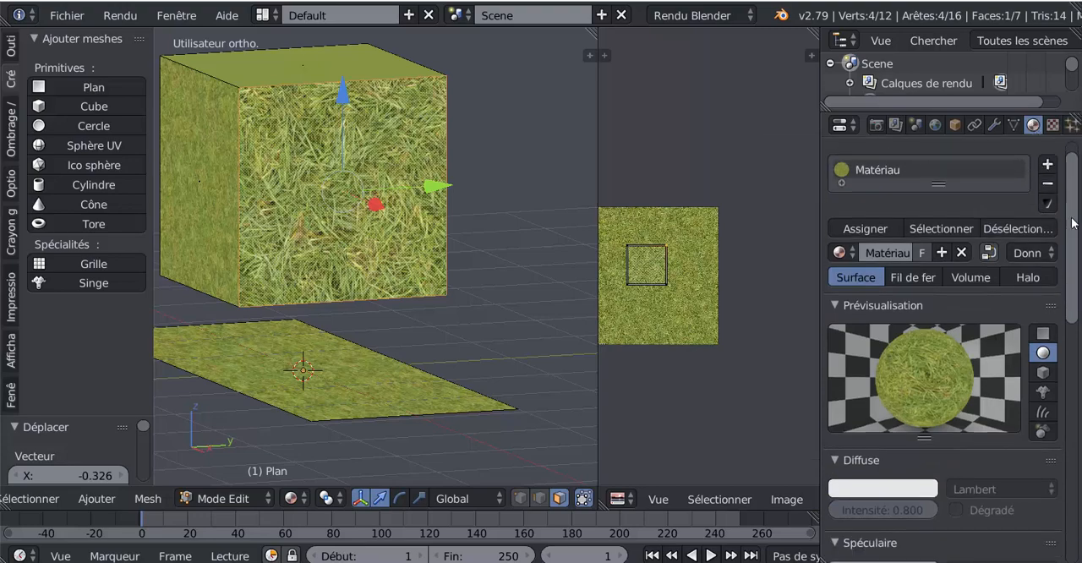
click(1048, 164)
click(920, 299)
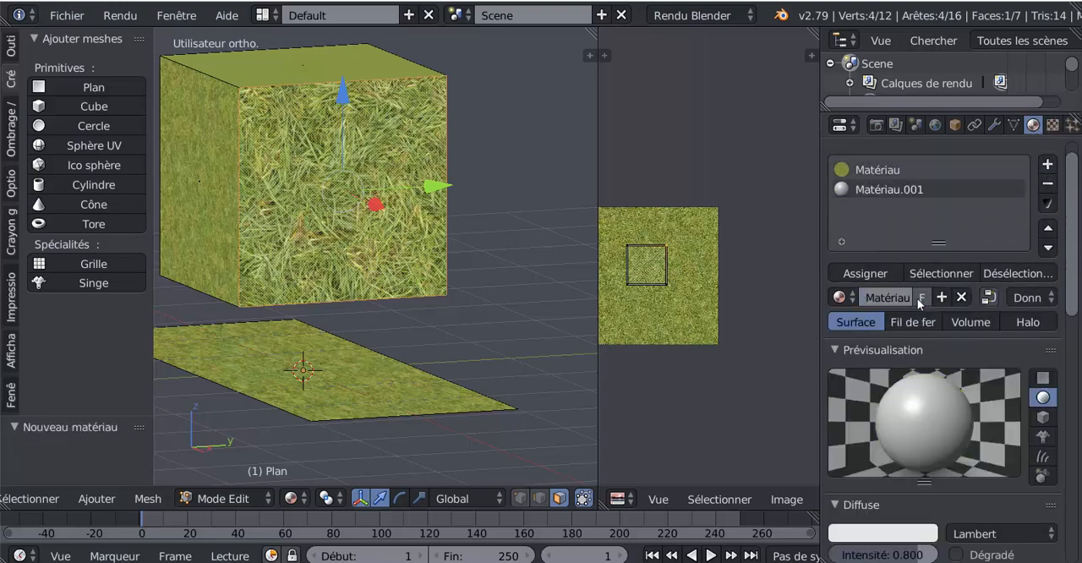
click(866, 273)
Set the new material's diffuse color to a saturated red
scroll(454, 330, down, 1)
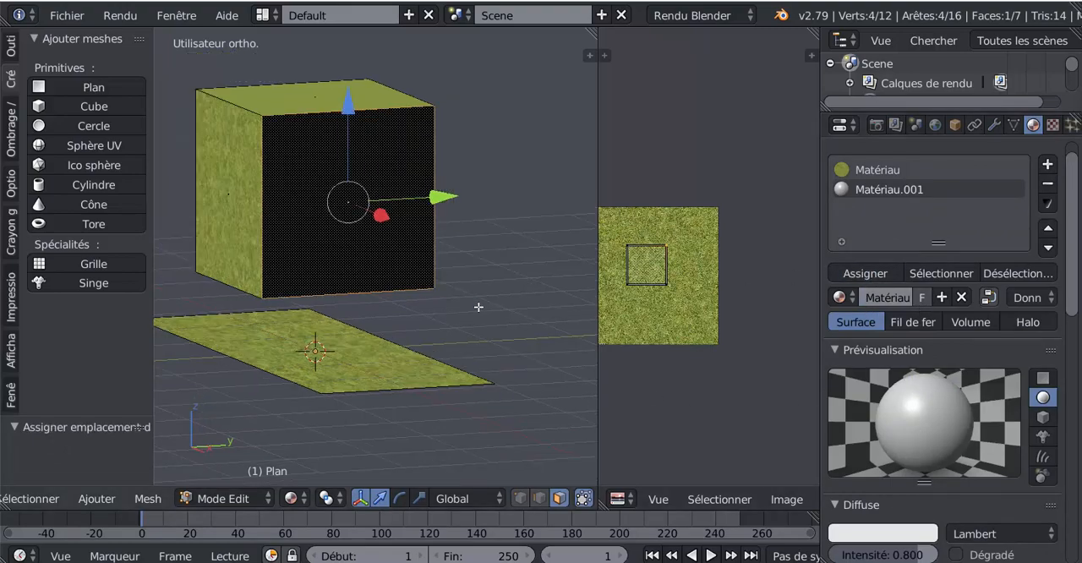
middle_drag(479, 307, 501, 307)
scroll(928, 471, down, 3)
click(905, 452)
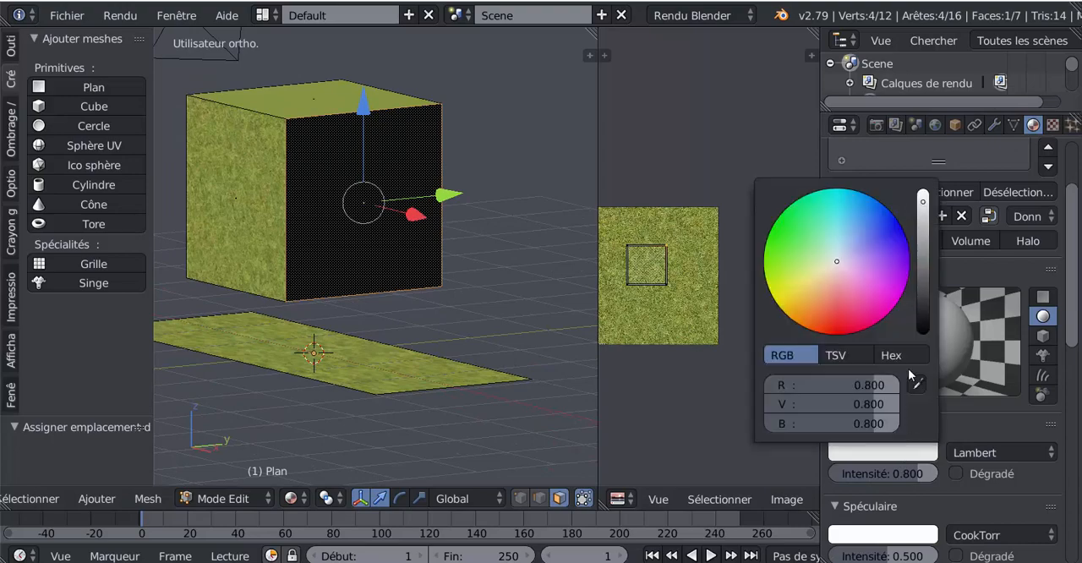
click(837, 314)
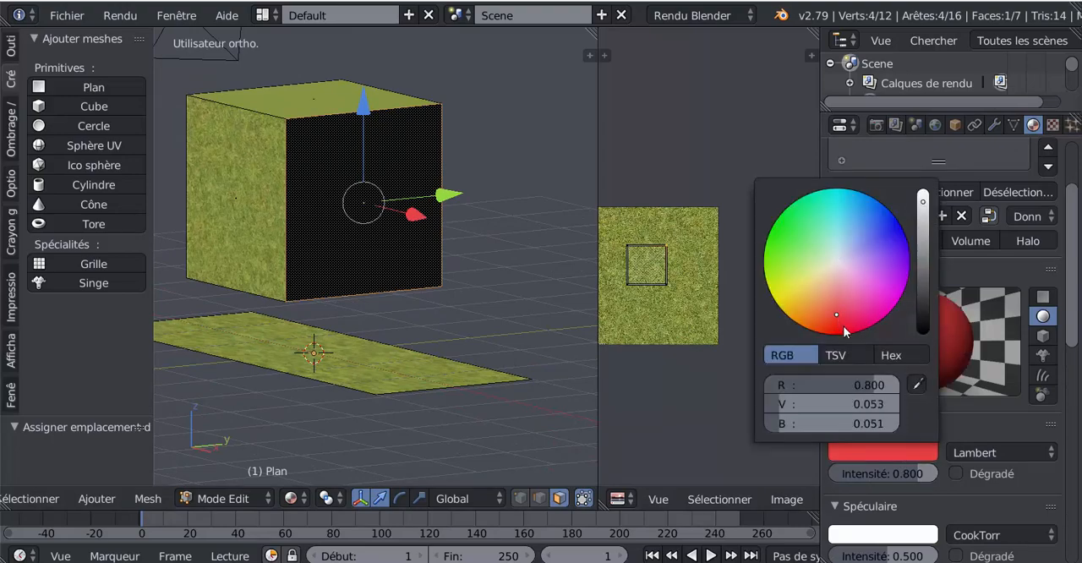
click(843, 326)
Switch the 3D view shading to Rendu and examine the cube's newly assigned side face
middle_drag(498, 398, 526, 399)
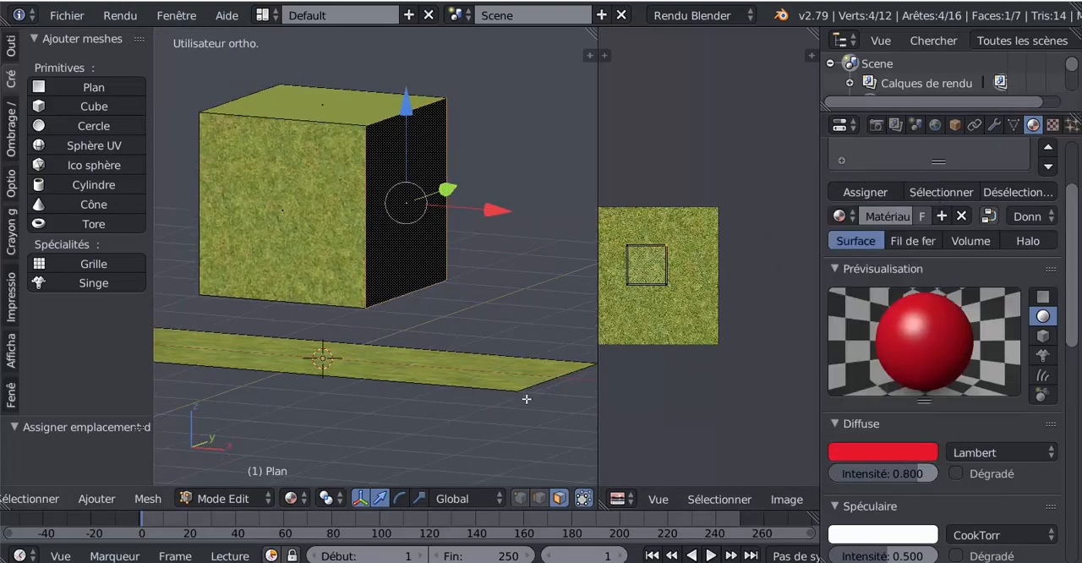
click(306, 502)
click(322, 368)
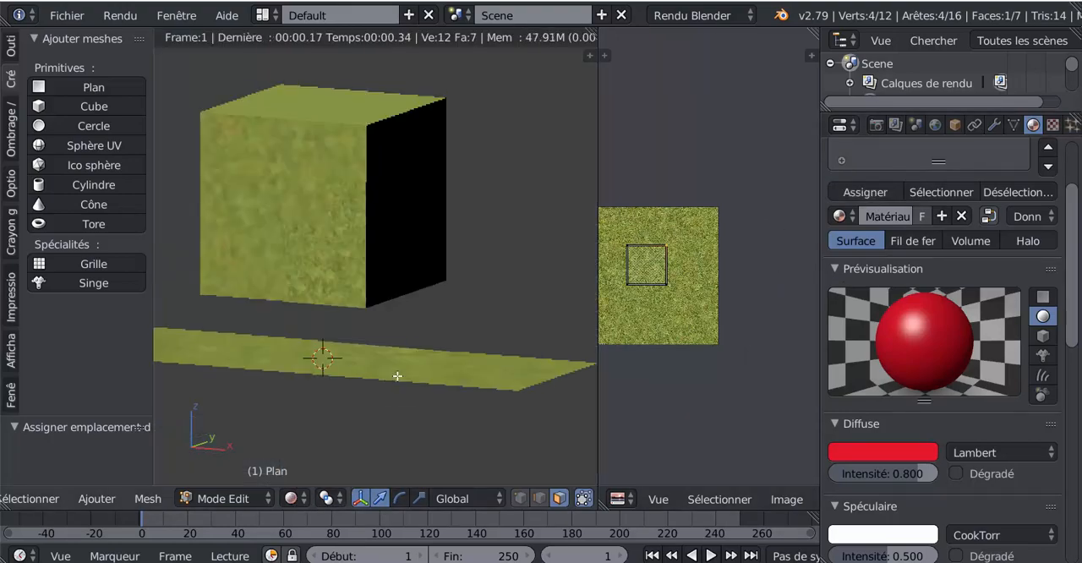
middle_drag(505, 372, 449, 380)
scroll(449, 381, down, 4)
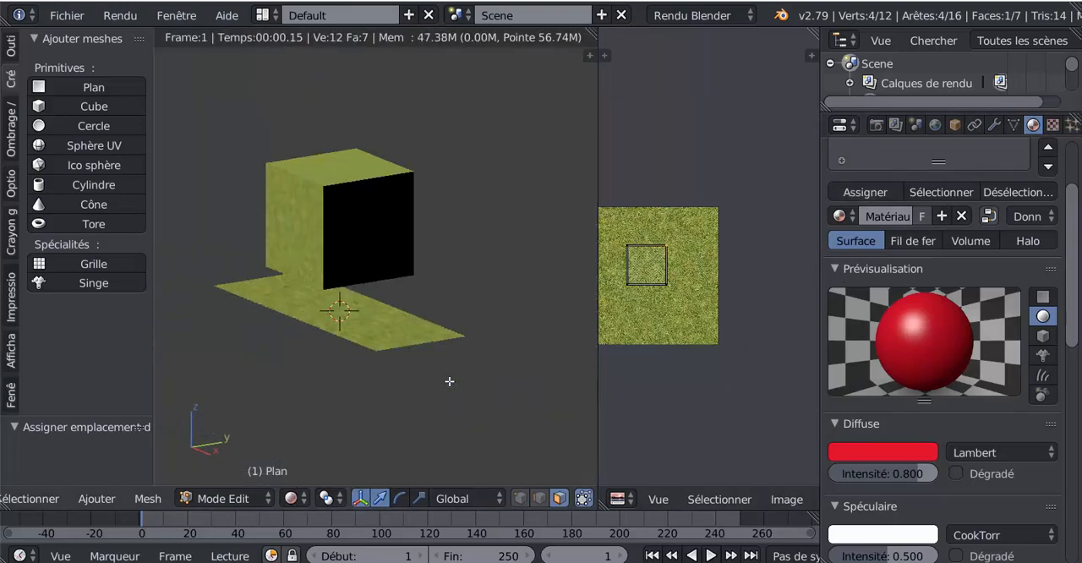
scroll(450, 381, up, 1)
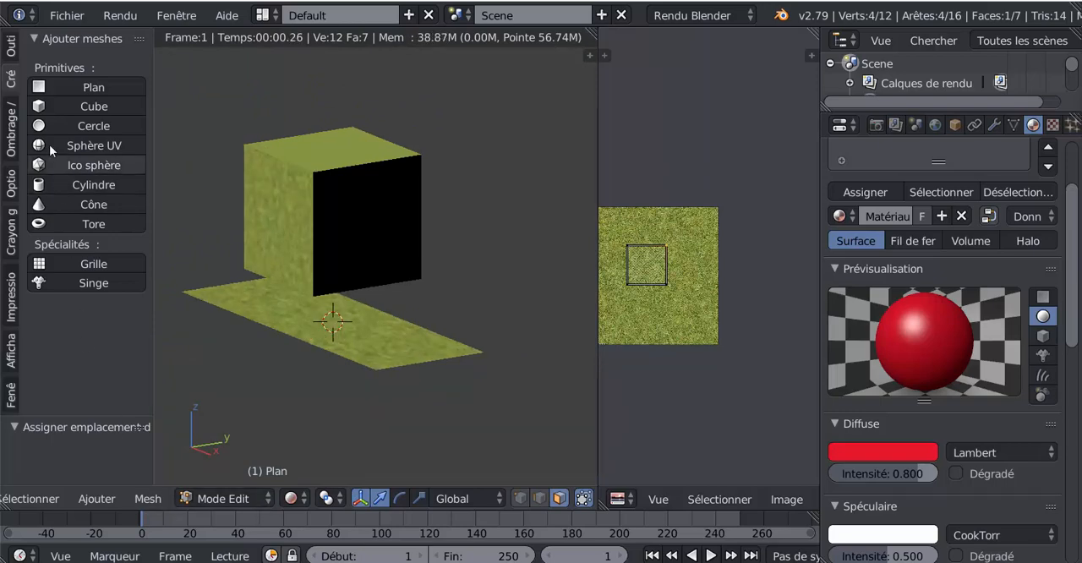
click(97, 498)
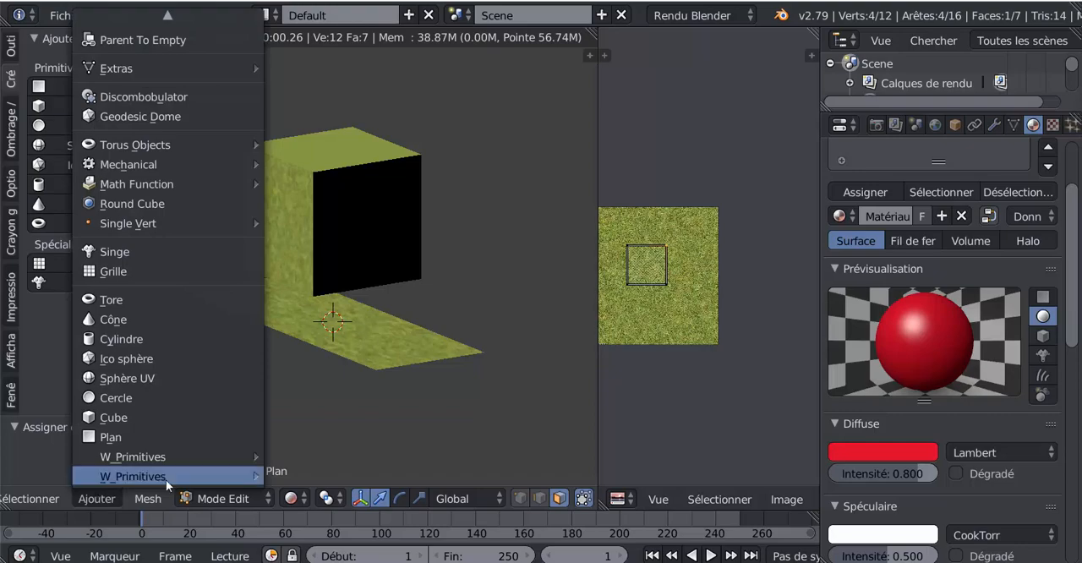
mouse_move(51, 502)
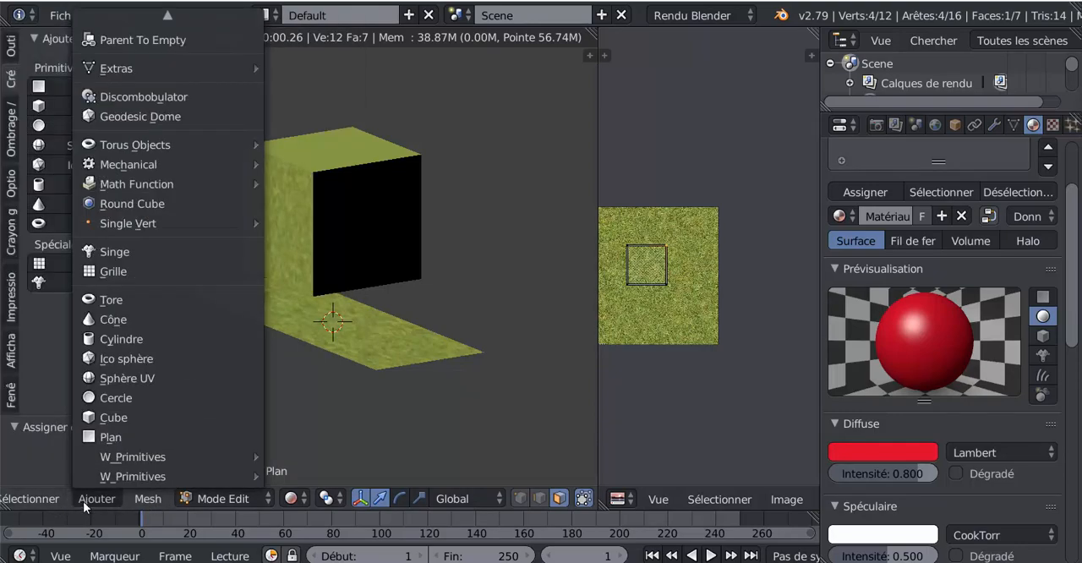
click(83, 501)
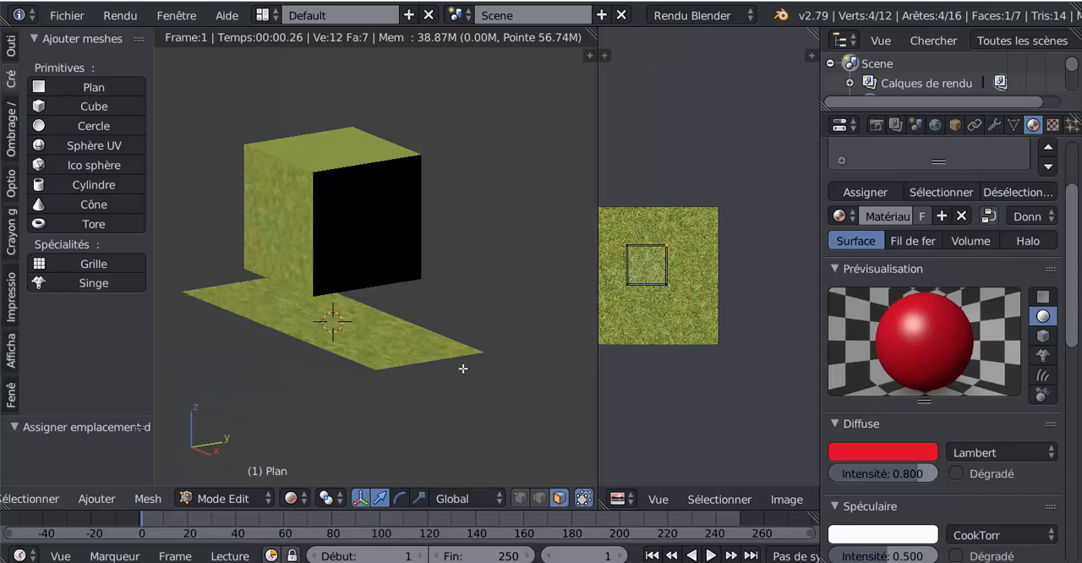
Return to object mode and add a Hémi lamp to light the scene
key(Tab)
scroll(56, 170, down, 4)
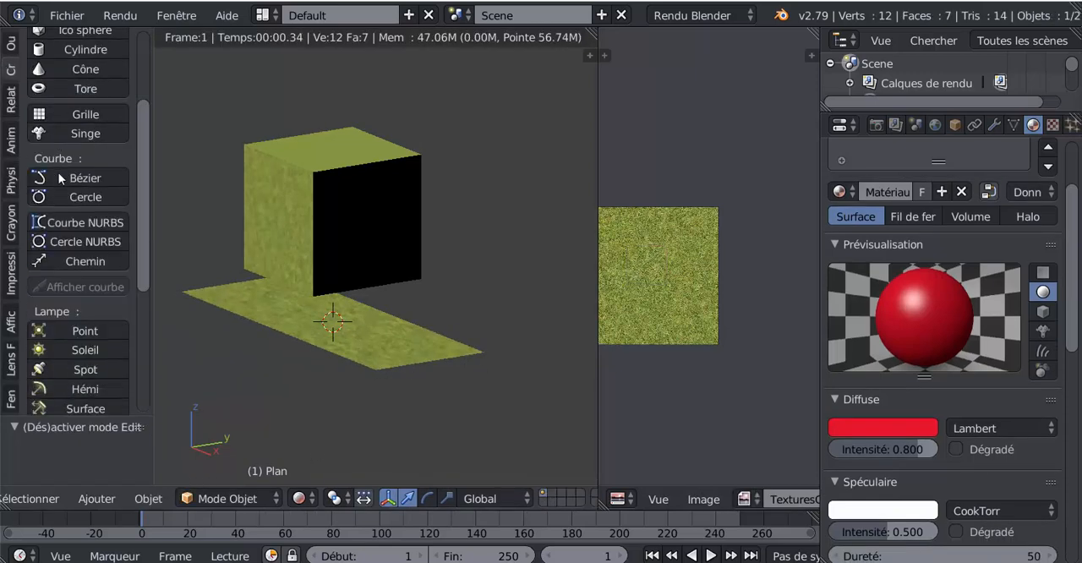
scroll(58, 172, down, 4)
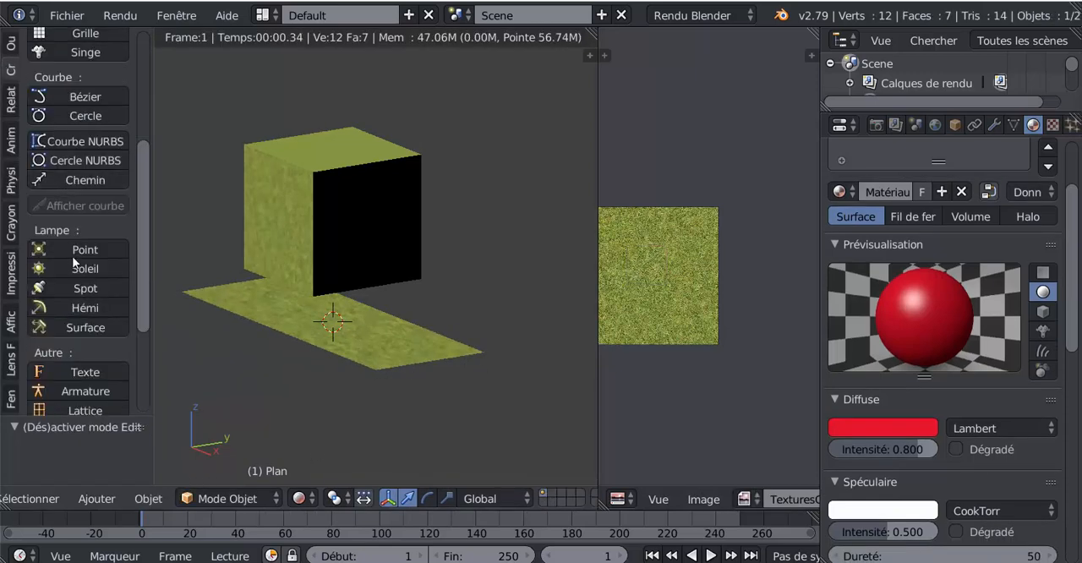
click(82, 308)
scroll(255, 308, down, 4)
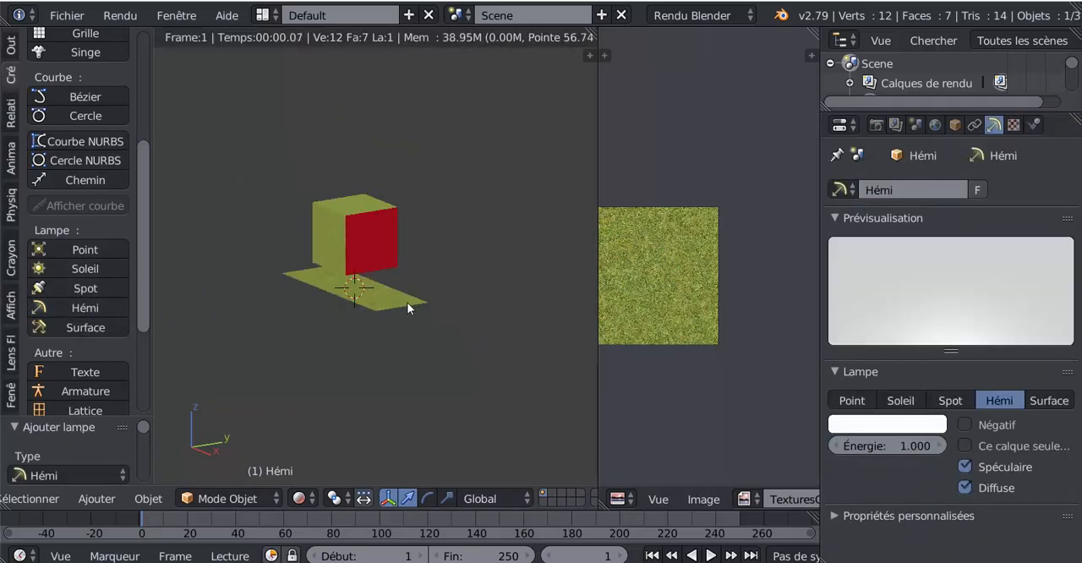
Set the 3D view shading to Matériau, raise the Hémi lamp above the cube, and move it 2.251 along X
click(309, 497)
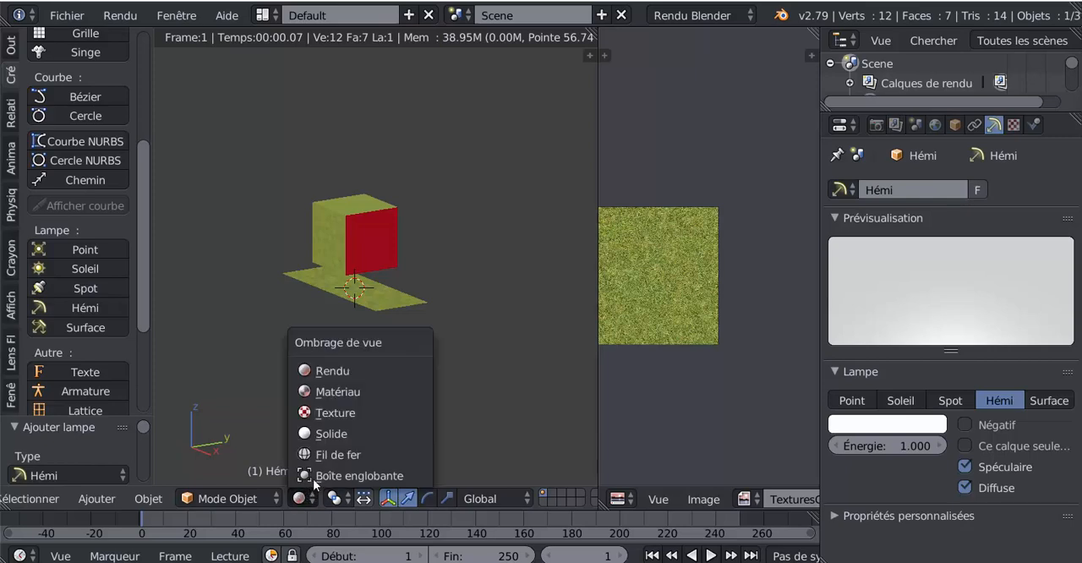
click(324, 394)
drag(355, 208, 373, 67)
middle_drag(377, 216, 464, 208)
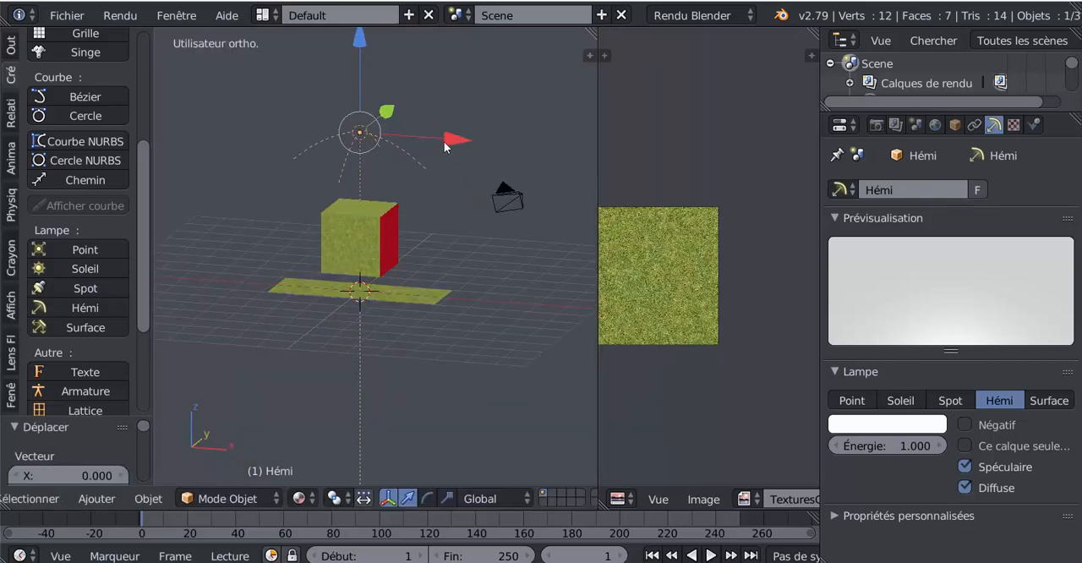
drag(444, 141, 512, 142)
scroll(461, 251, down, 4)
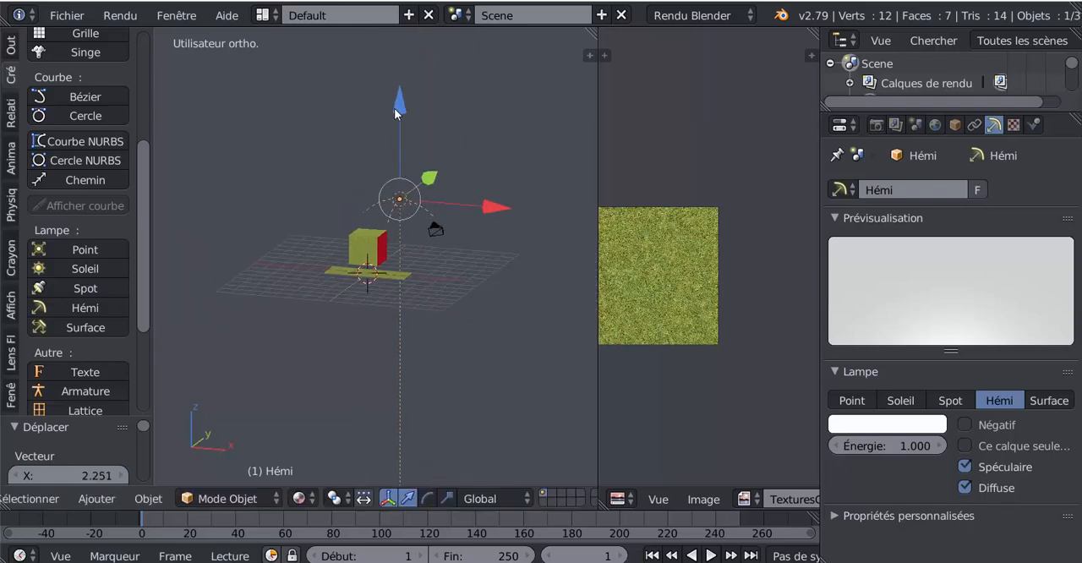
Raise the Hémi lamp further above the cube and move it 4.571 along X
drag(394, 108, 419, 54)
middle_drag(495, 199, 527, 172)
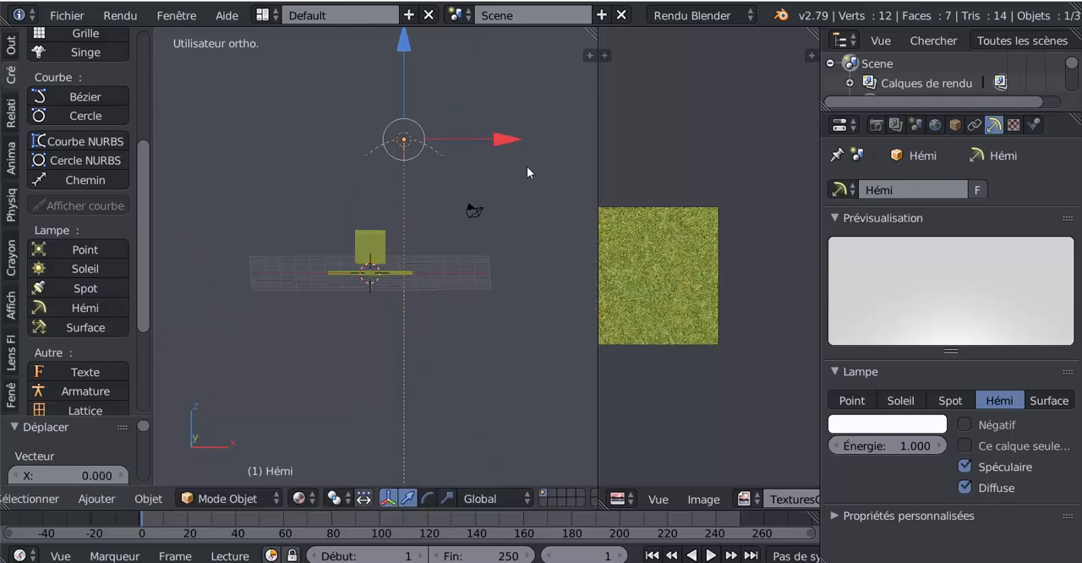
drag(506, 141, 564, 153)
middle_drag(564, 153, 508, 219)
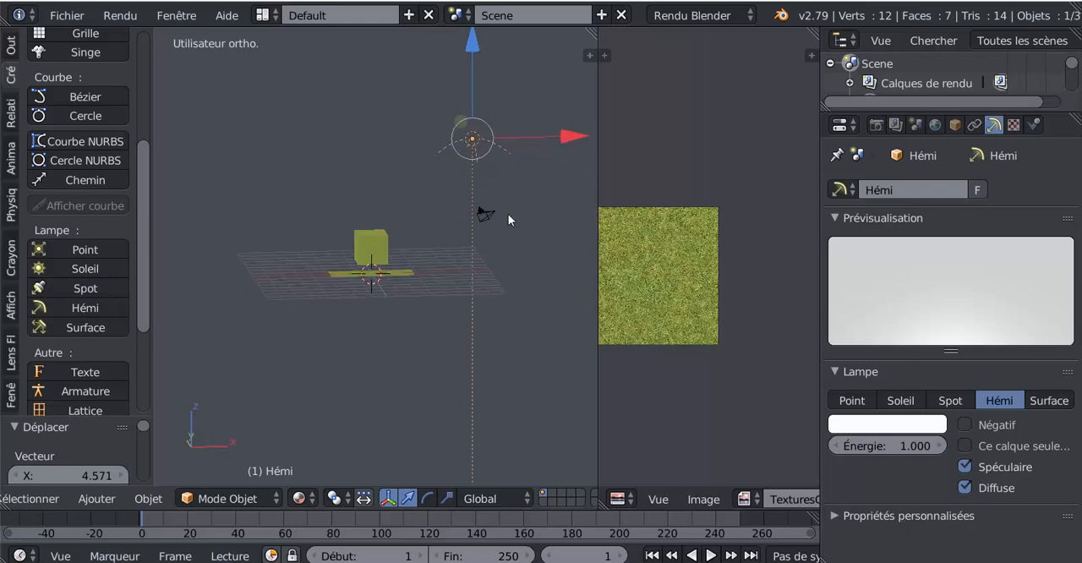
Rotate the Hémi lamp 44.4° so that its beam points down toward the cube
key(r)
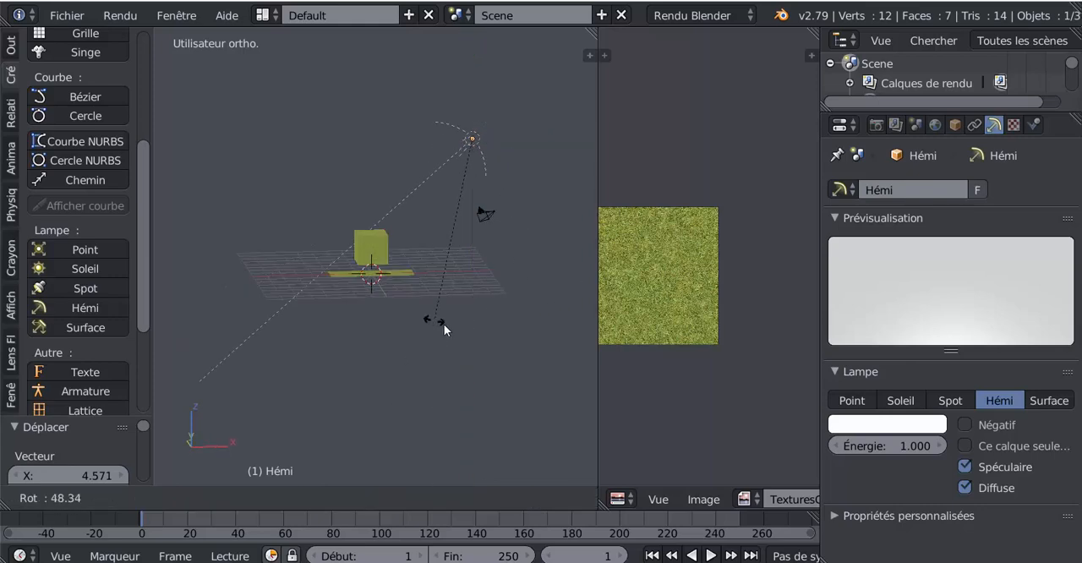
click(446, 324)
middle_drag(446, 324, 324, 315)
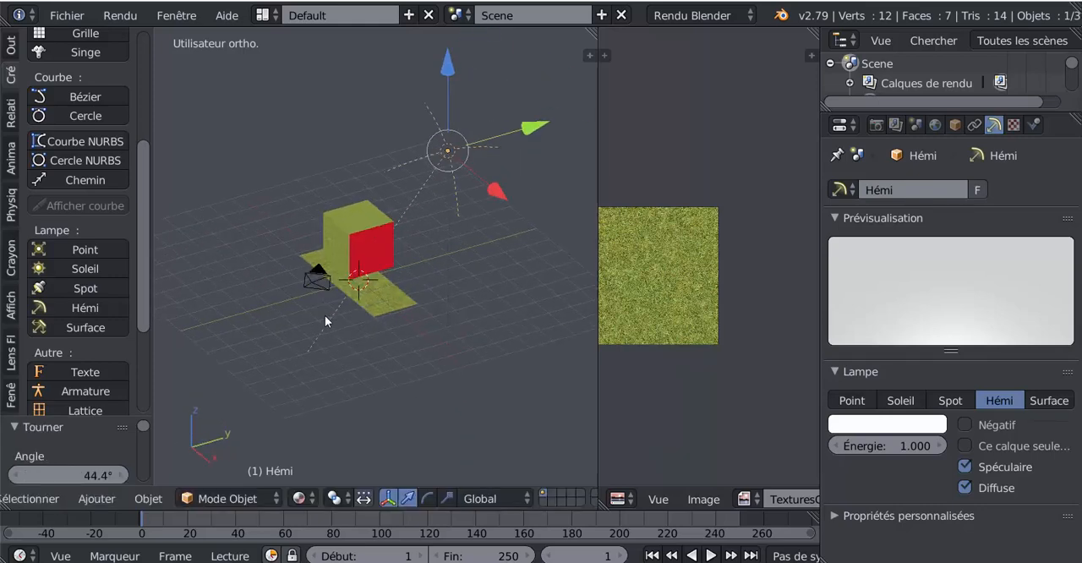
Rotate the Hémi lamp 20.6° around the Z axis
middle_drag(378, 254, 393, 309)
key(r)
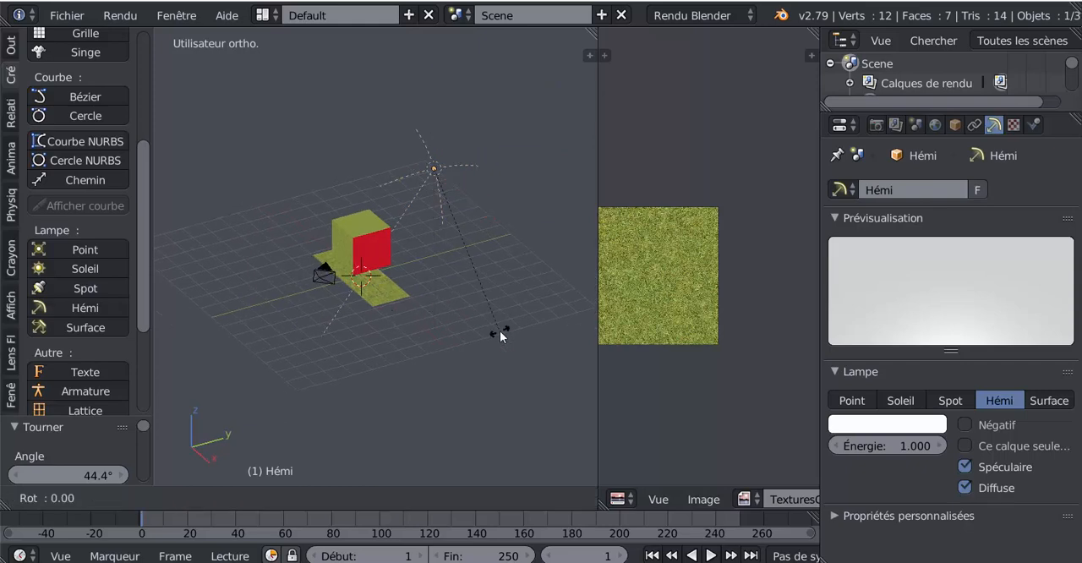
right_click(474, 320)
middle_drag(474, 320, 501, 315)
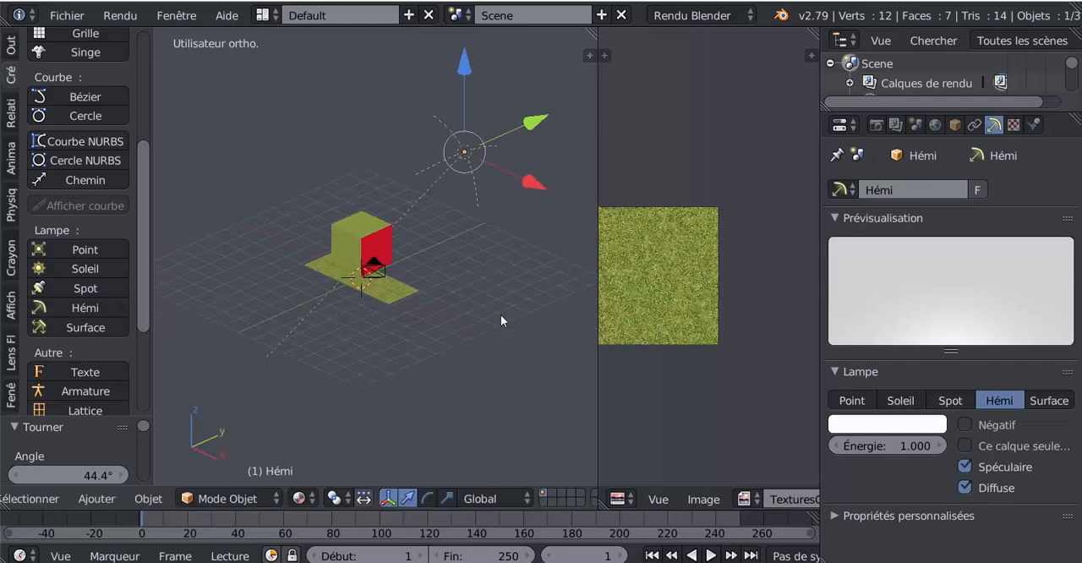
key(r)
key(z)
click(545, 274)
Shift the Hémi lamp slightly along the Y axis, away from the cube
middle_drag(418, 303, 498, 137)
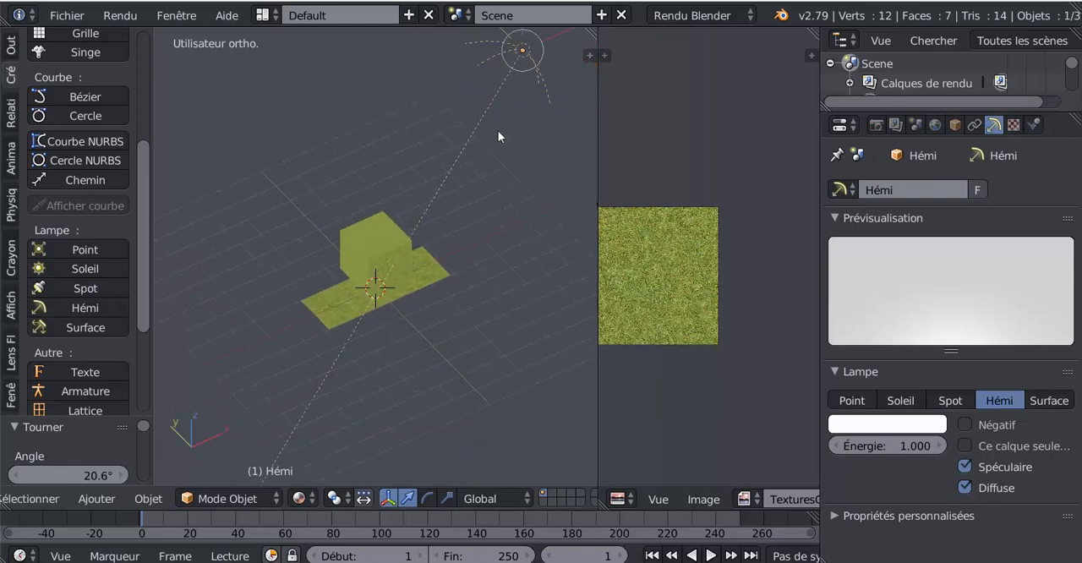
middle_drag(344, 356, 466, 277)
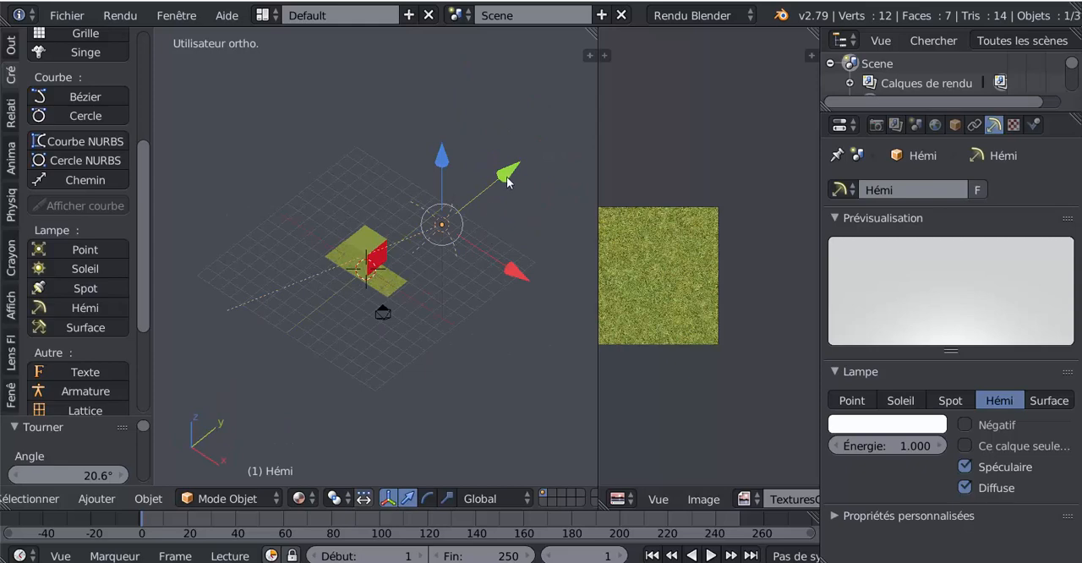
drag(508, 181, 522, 169)
Frame the red face, the cube's top and the plane in the view, and align the camera to it
middle_drag(451, 278, 440, 299)
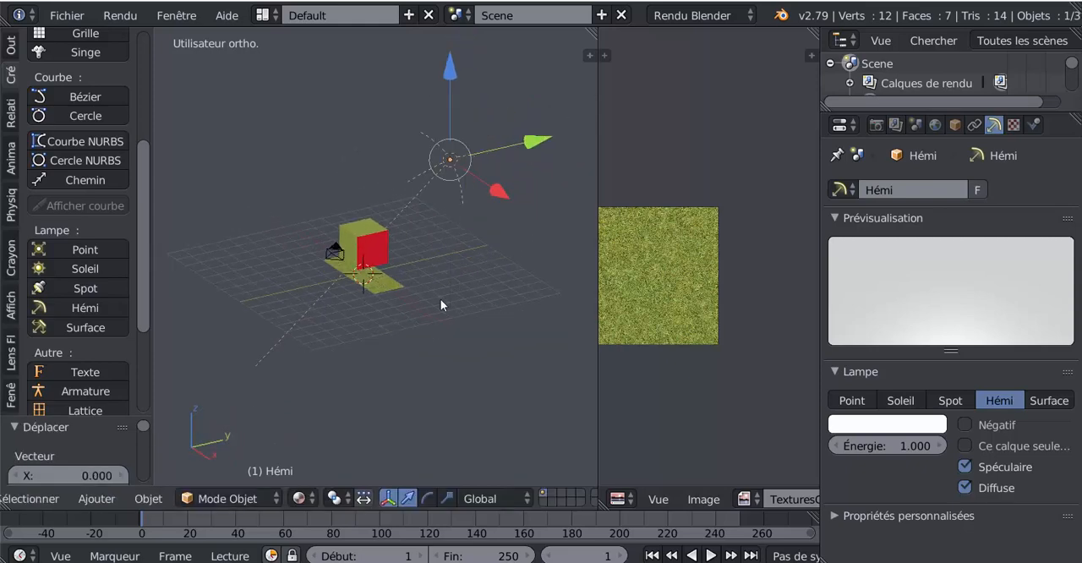
scroll(413, 384, down, 3)
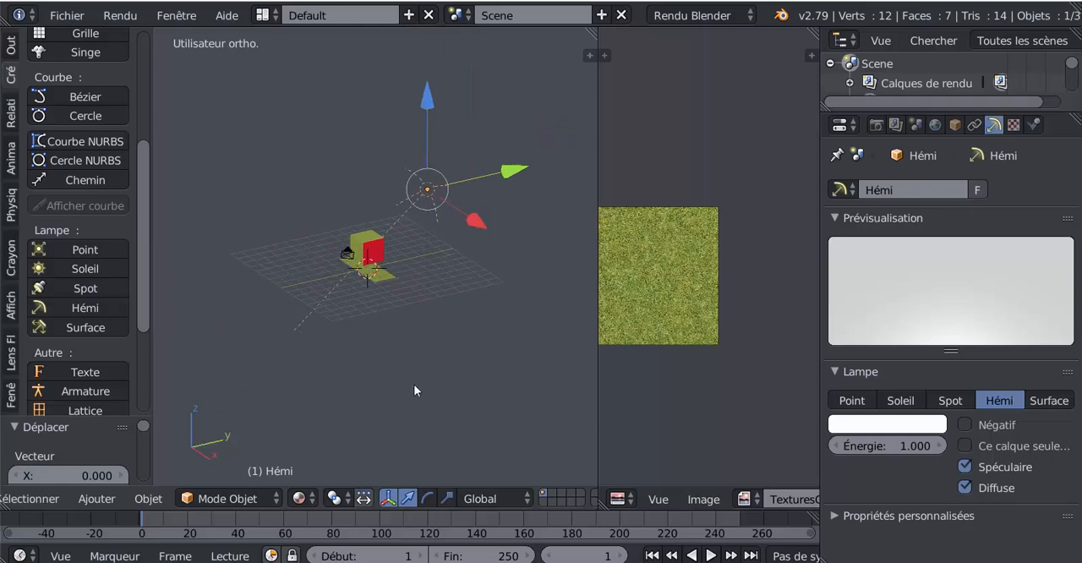
scroll(443, 364, up, 2)
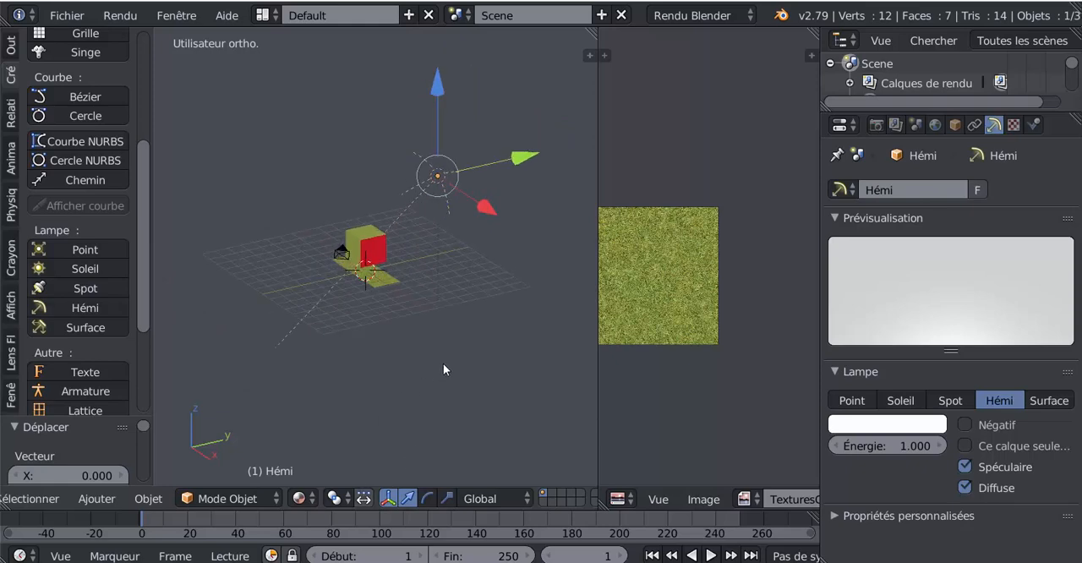
key(ctrl+alt+KP_0)
key(Home)
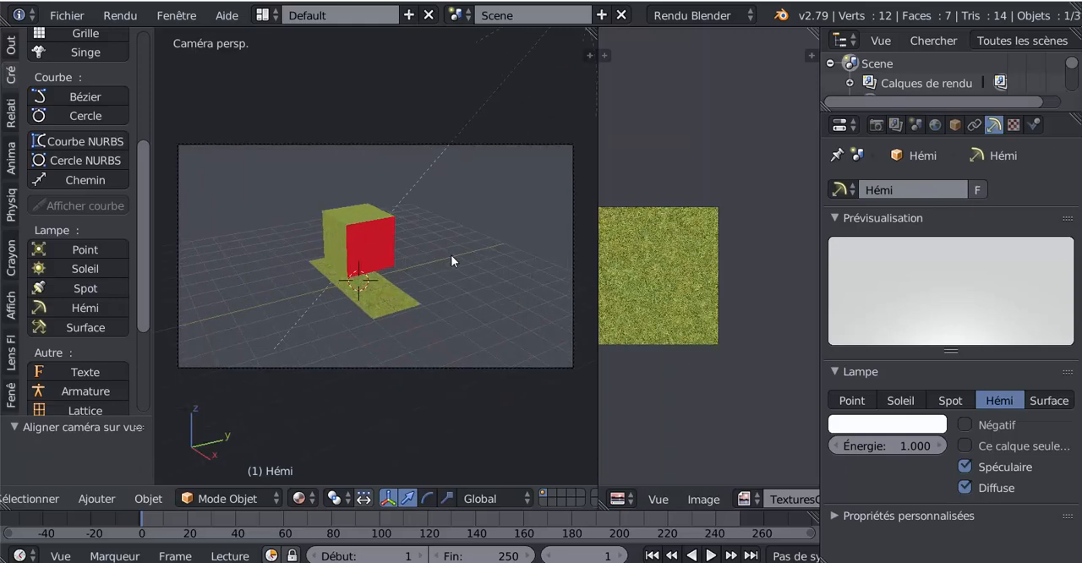
Select the camera, change its type to Orthogonale and set the orthographic scale to 8.414
scroll(959, 95, down, 4)
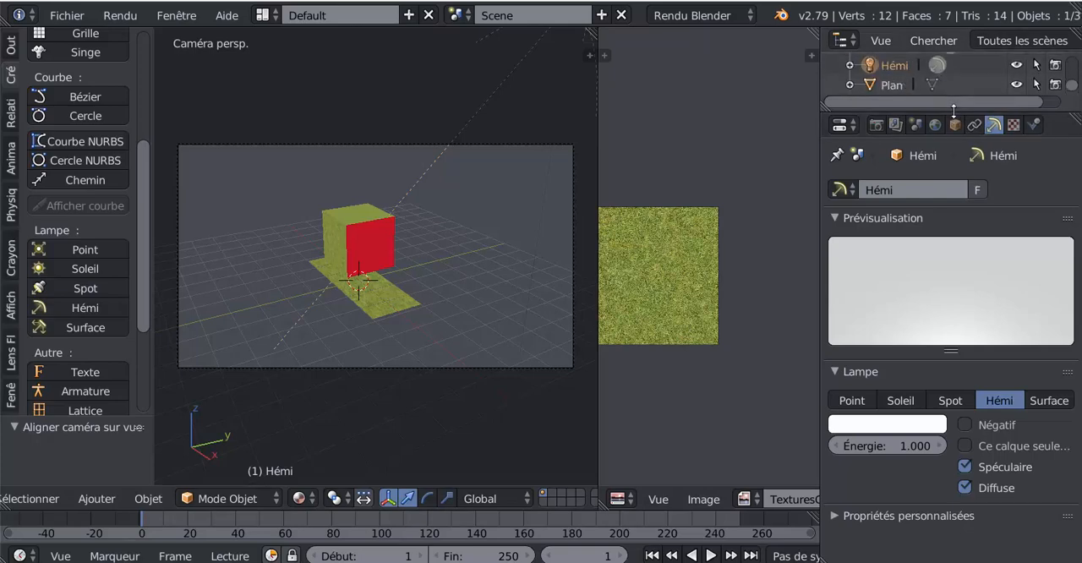
drag(954, 112, 925, 252)
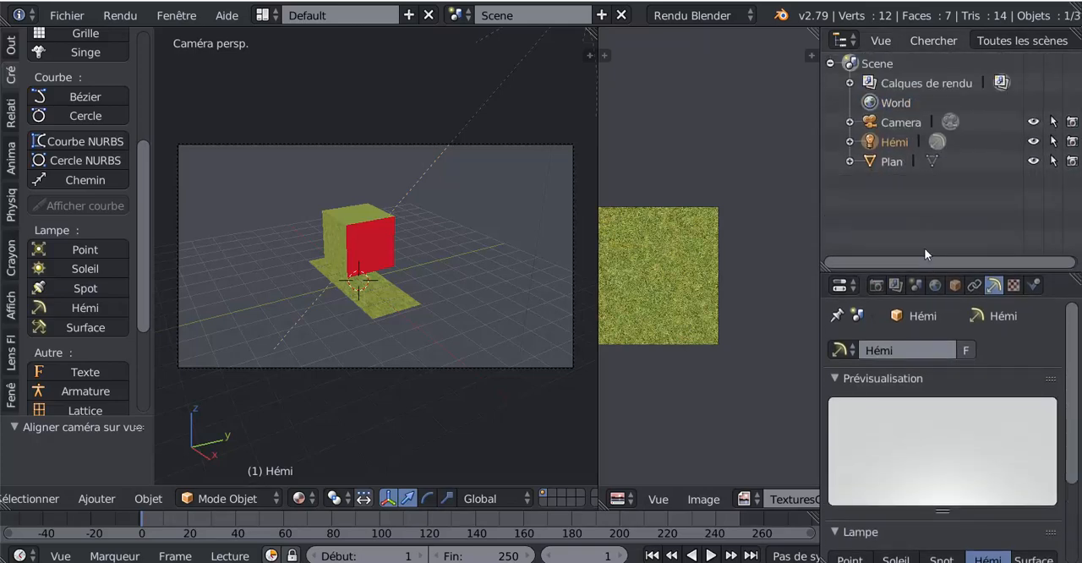
click(899, 124)
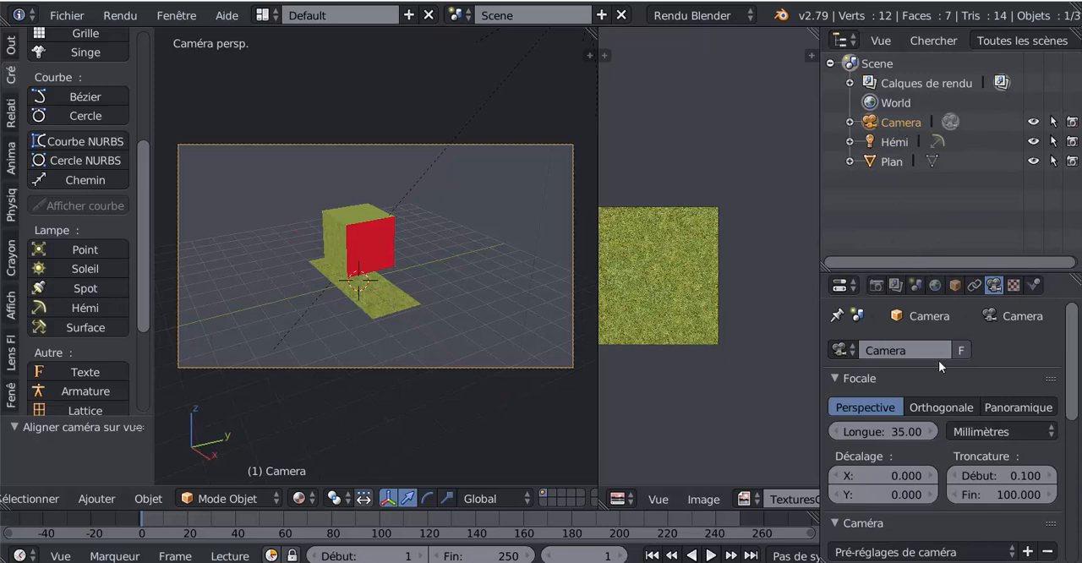
click(944, 407)
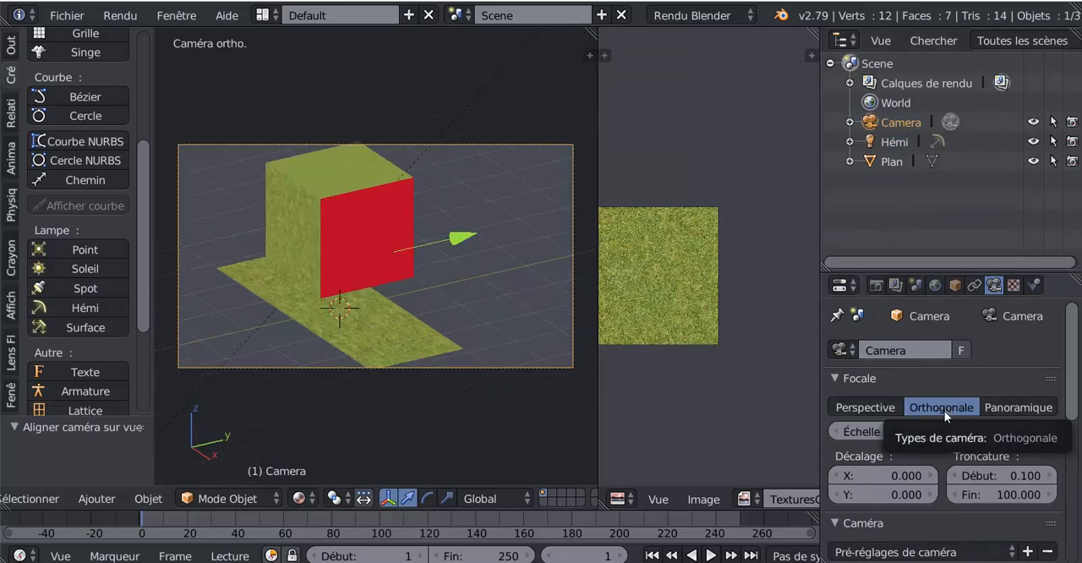
mouse_move(971, 436)
mouse_down()
mouse_move(957, 434)
mouse_move(987, 428)
mouse_move(966, 425)
mouse_up()
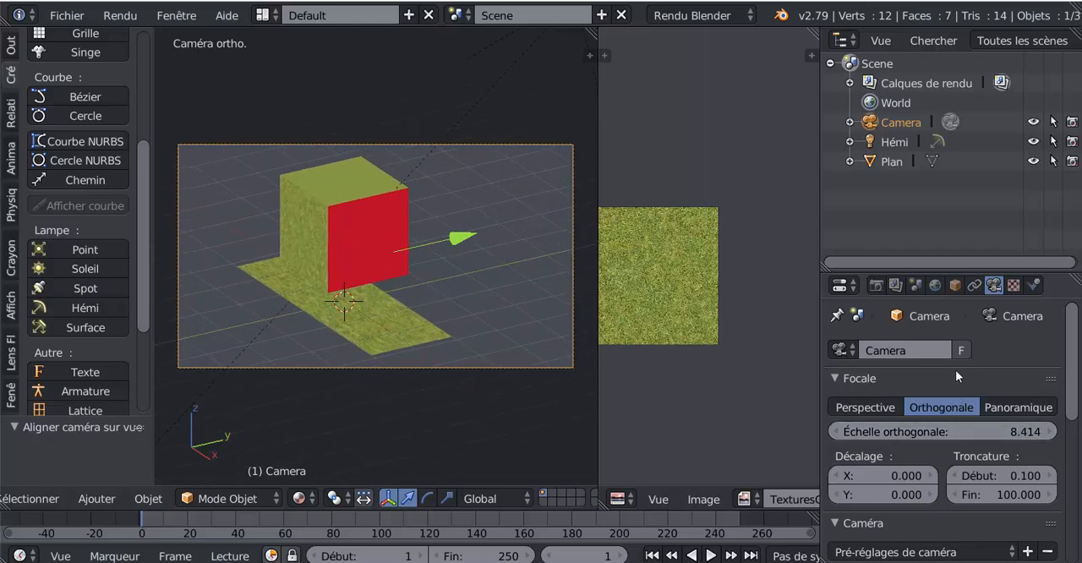
drag(1075, 347, 1058, 378)
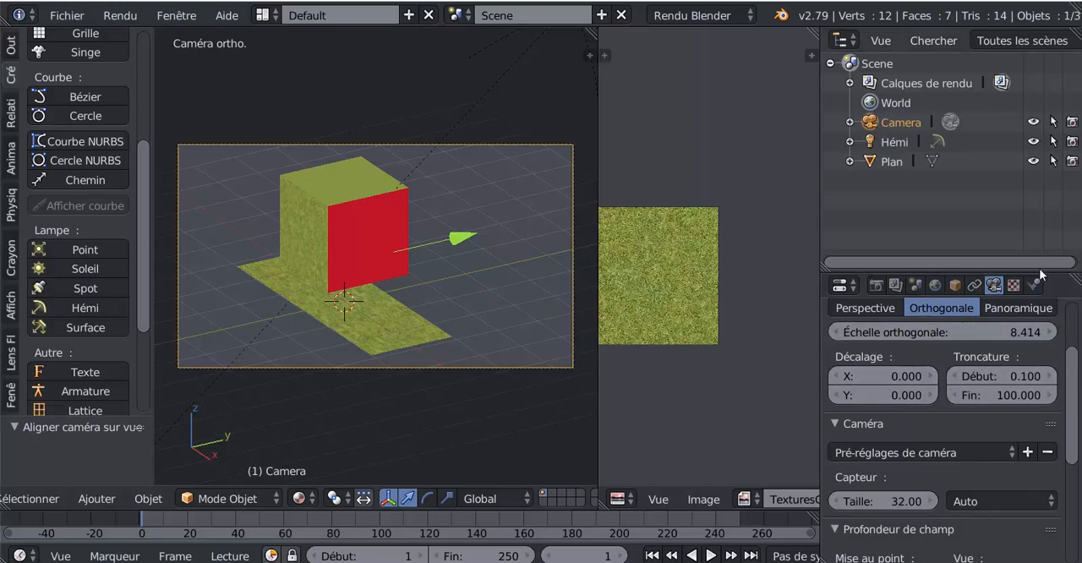
drag(1053, 259, 1057, 179)
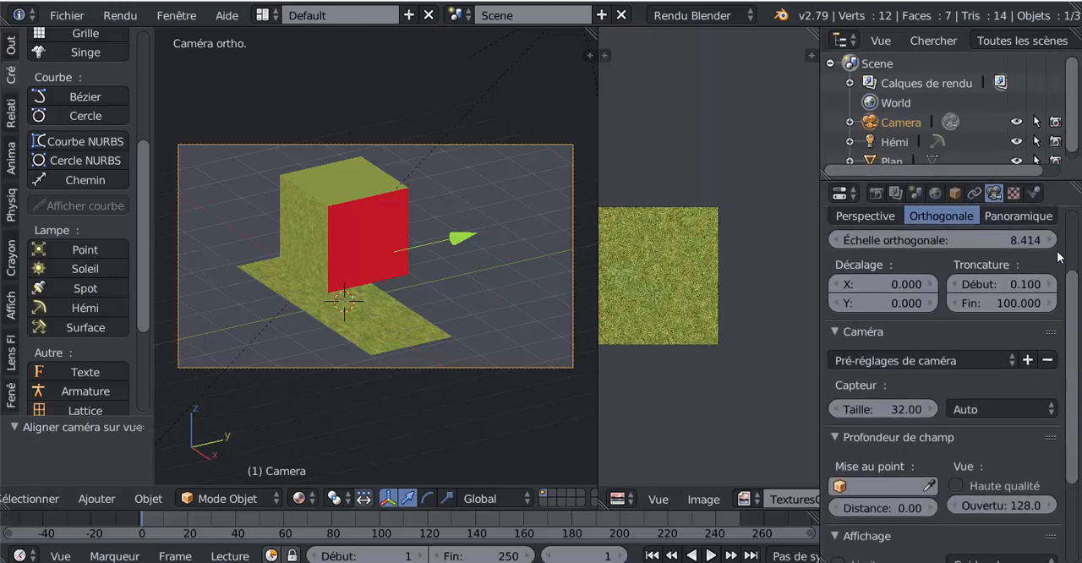
drag(1069, 315, 1070, 284)
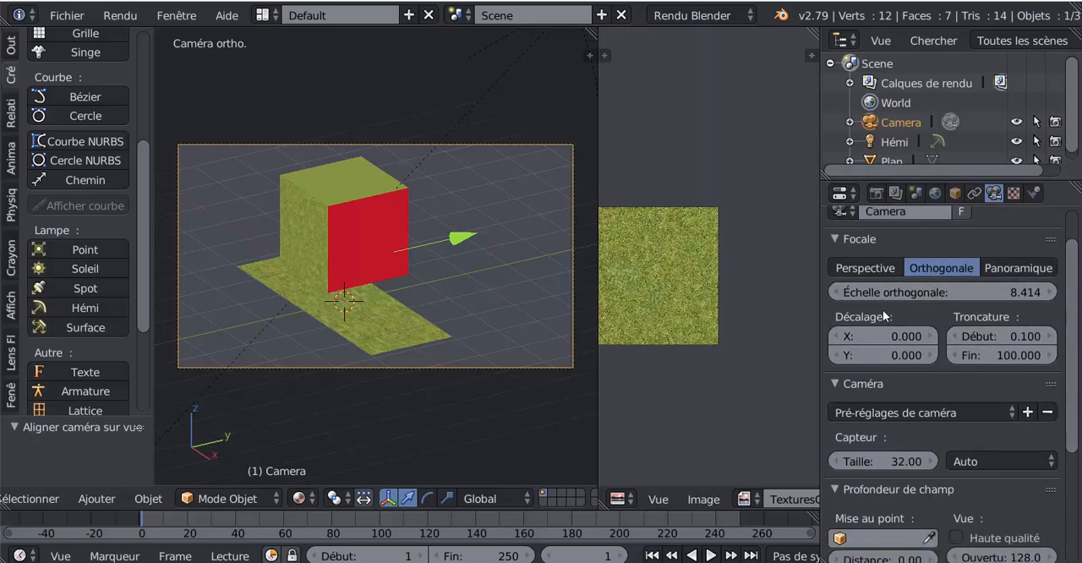
Select the camera and move it about -0.114 in X, -0.050 in Y and 0.172 in Z to reframe the cube and plane
right_click(574, 346)
key(g)
right_click(575, 326)
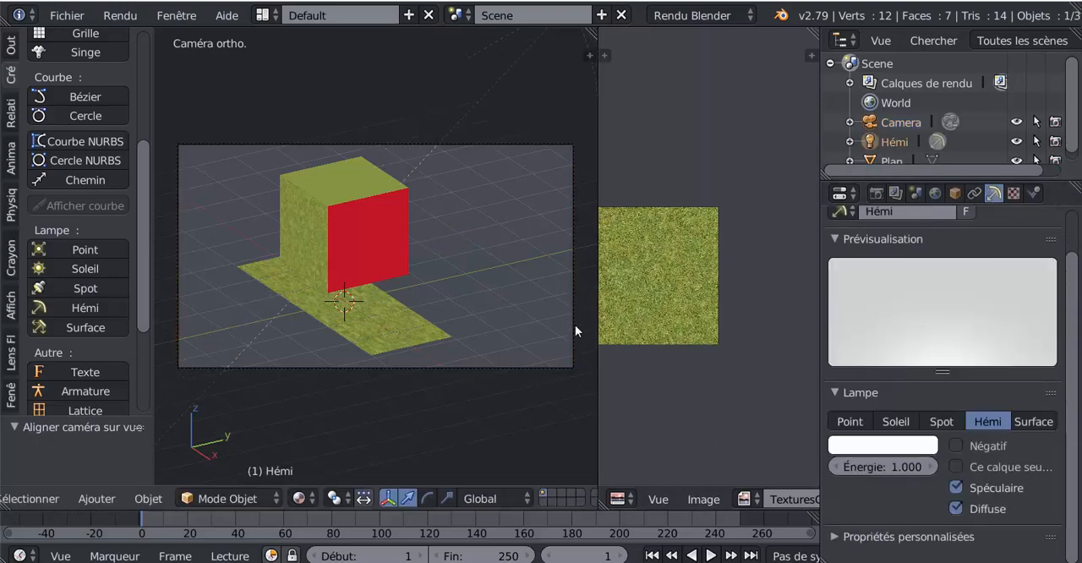
right_click(571, 329)
key(g)
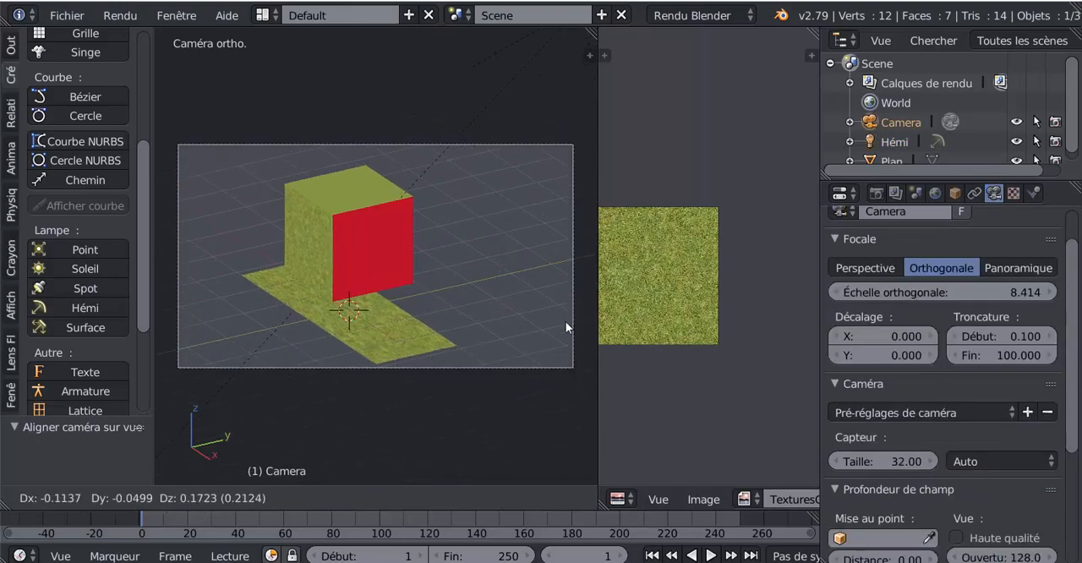
click(566, 323)
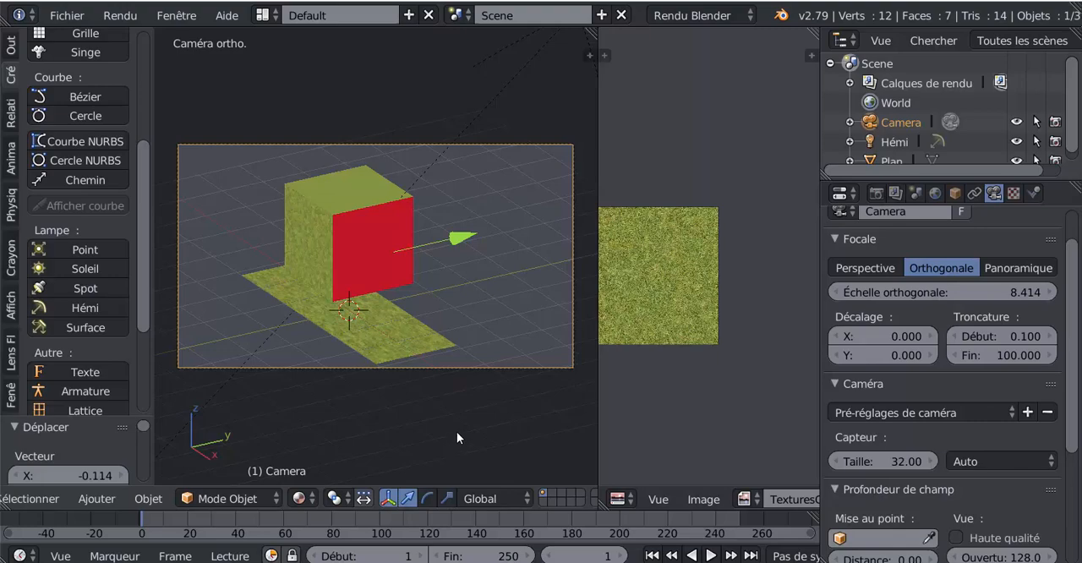
Render the scene, examine the image of the cube and plane, and return to the camera view
key(F12)
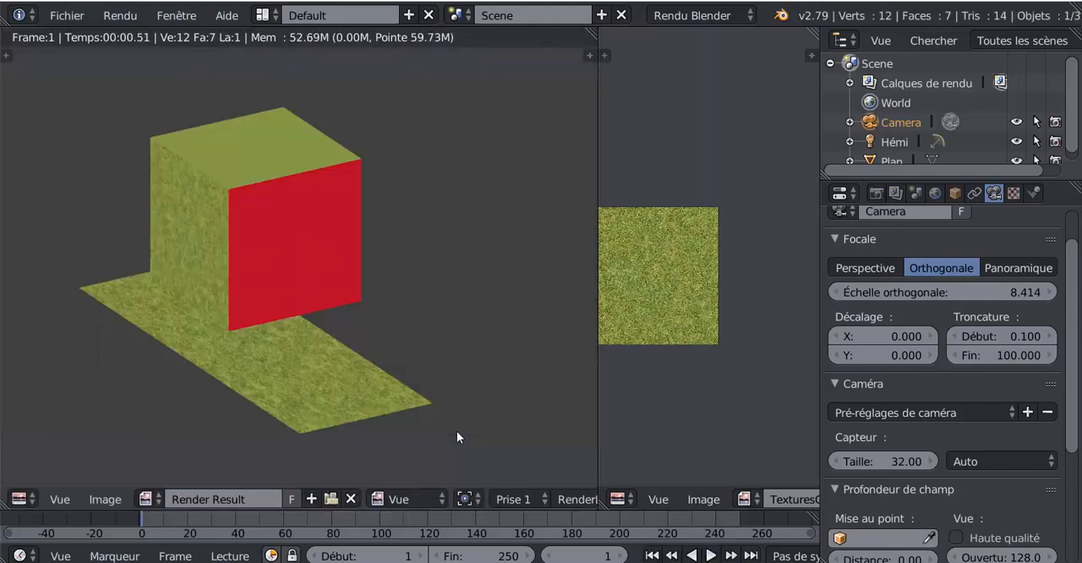
scroll(457, 427, down, 8)
scroll(458, 424, up, 6)
scroll(457, 424, down, 2)
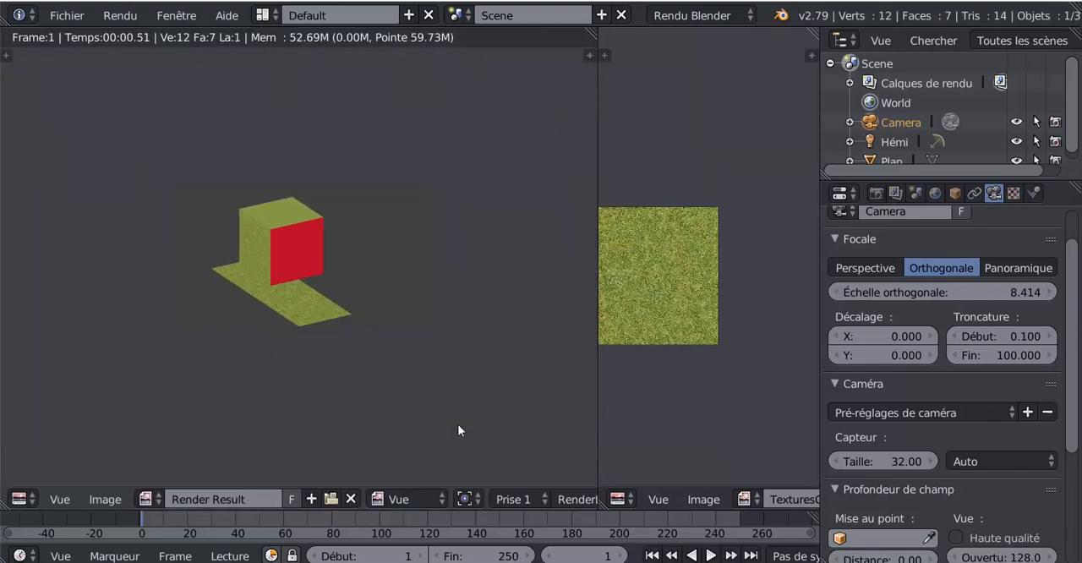
scroll(459, 424, up, 2)
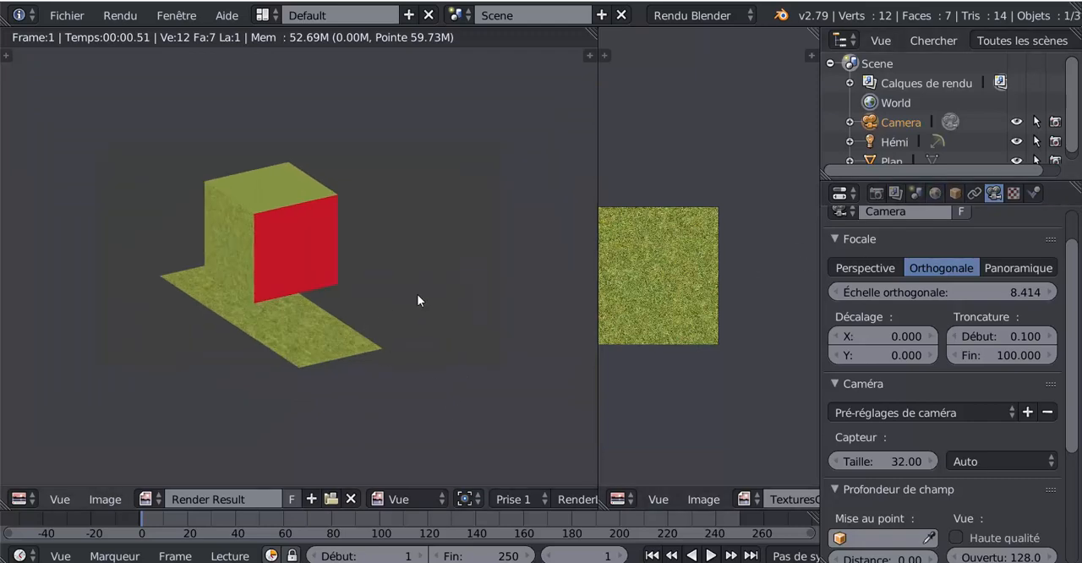
key(Escape)
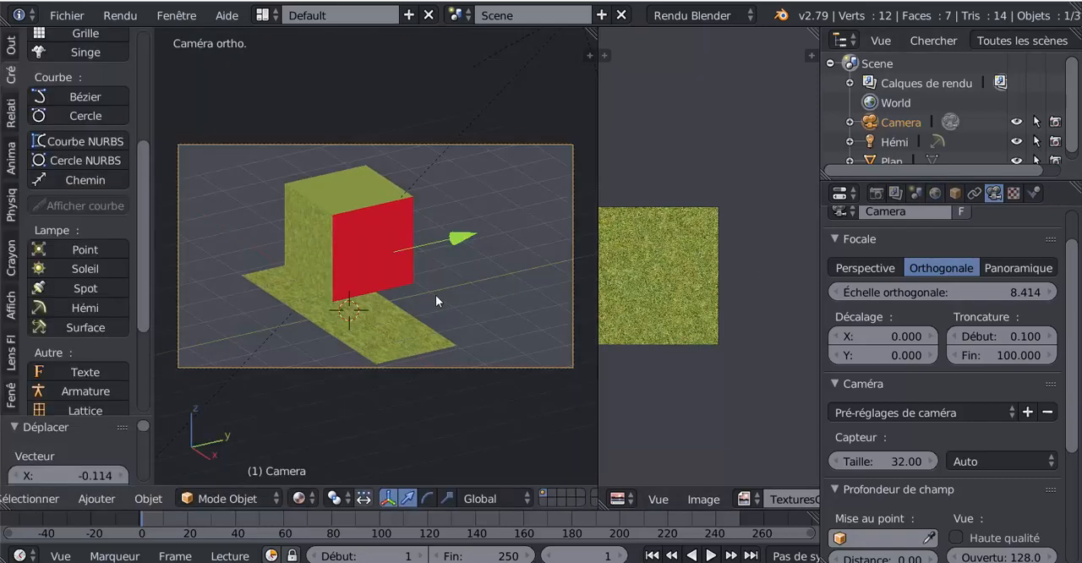
Enable the Ciel papier option for the world and set its horizon color to a dark purple
click(935, 194)
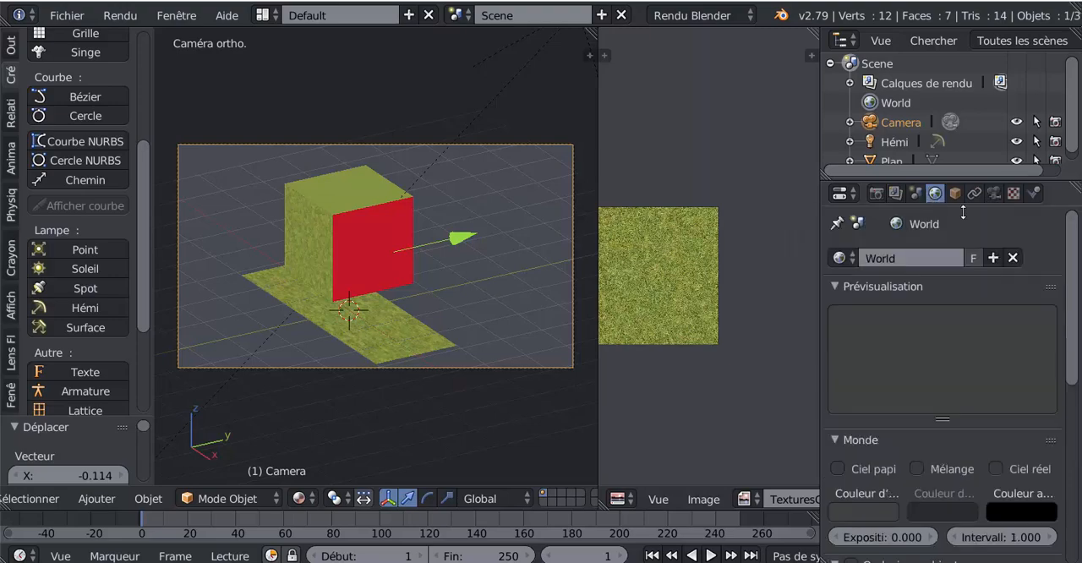
drag(1075, 291, 1062, 347)
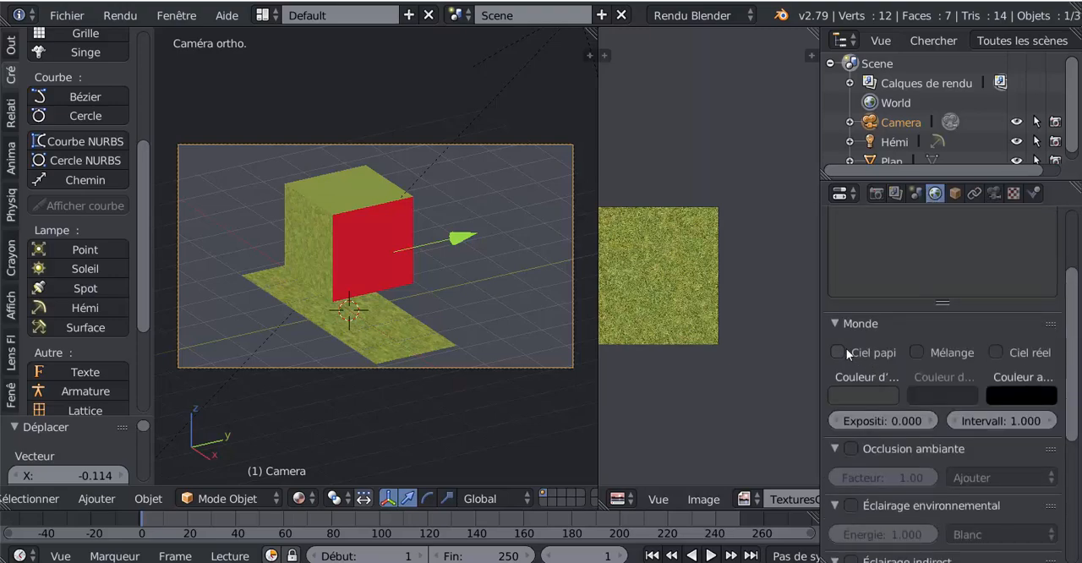
scroll(912, 331, down, 3)
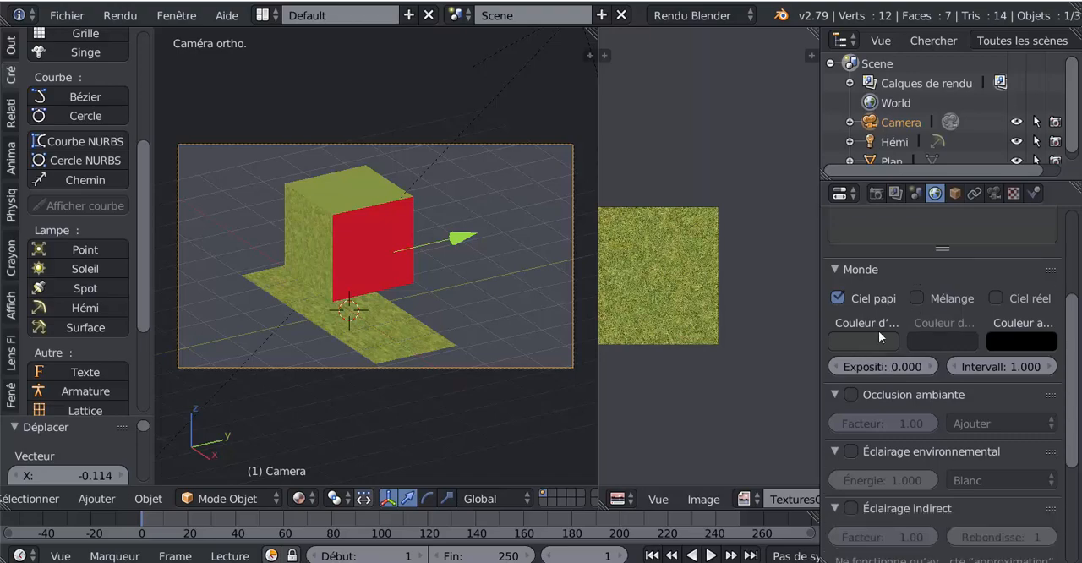
click(867, 341)
click(832, 147)
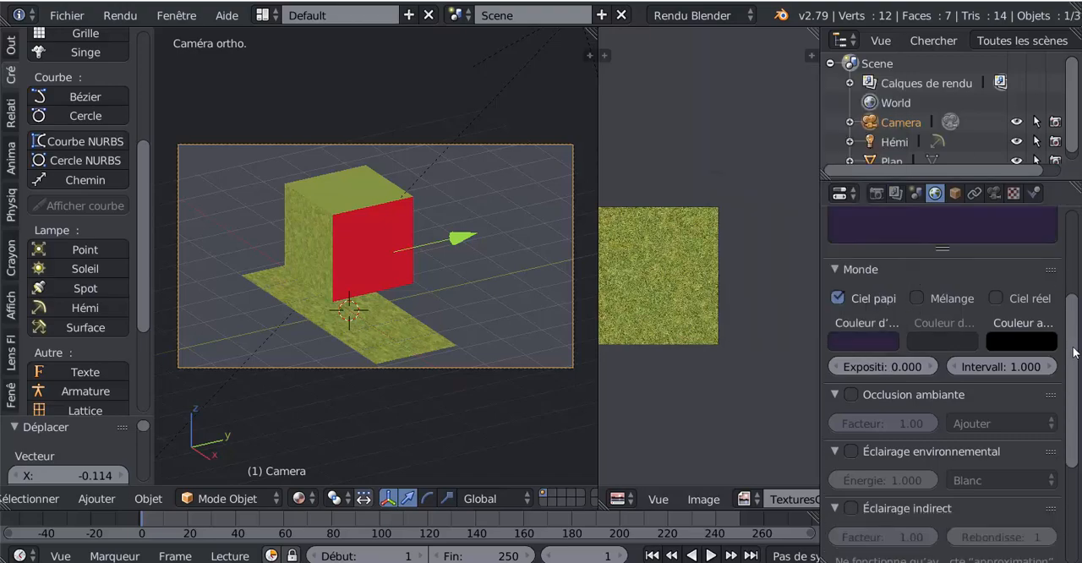
drag(1074, 334, 1071, 281)
scroll(894, 392, down, 9)
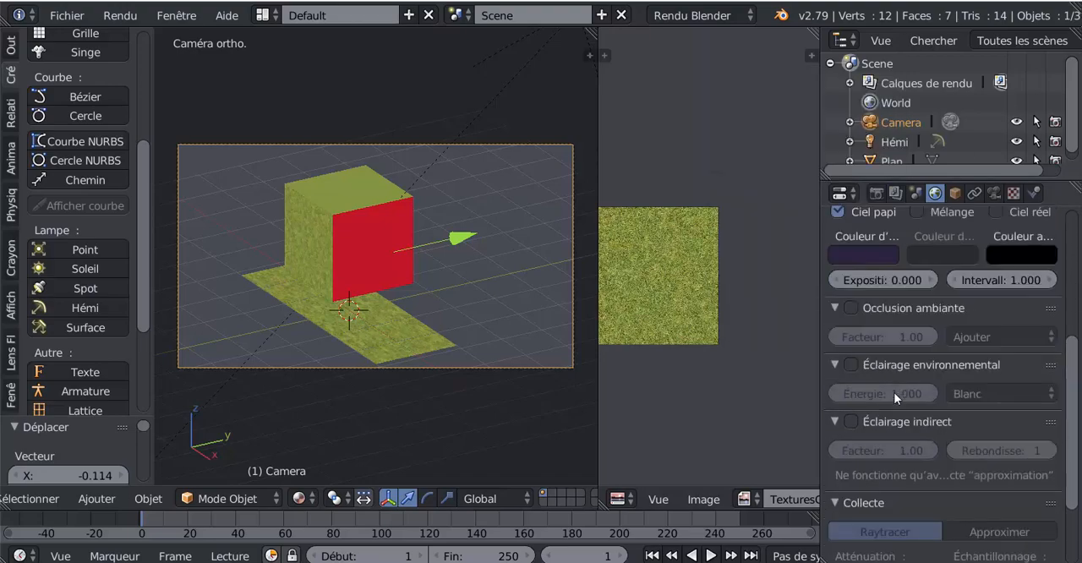
scroll(898, 388, up, 5)
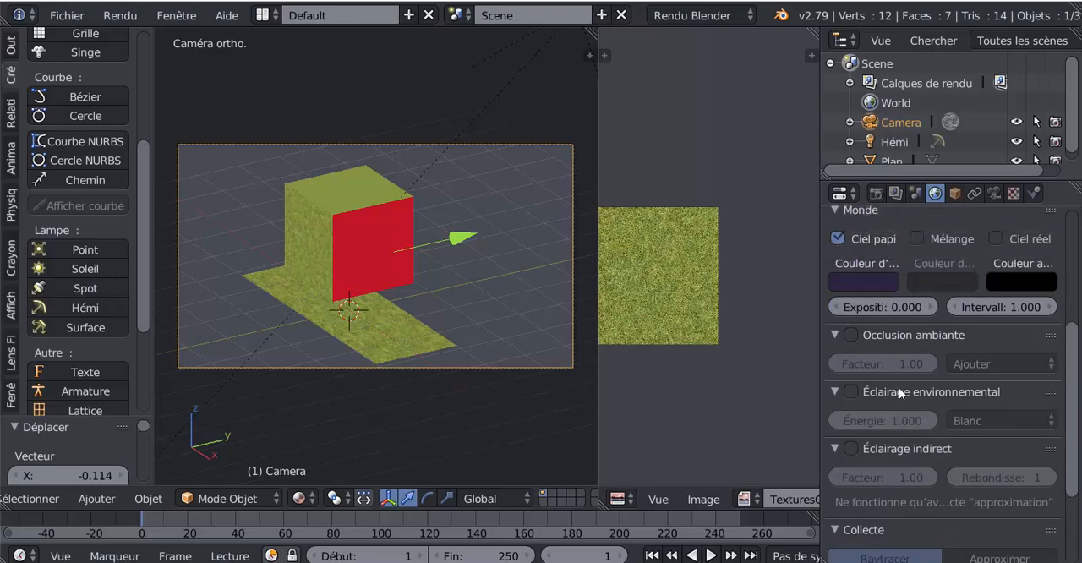
scroll(898, 387, down, 7)
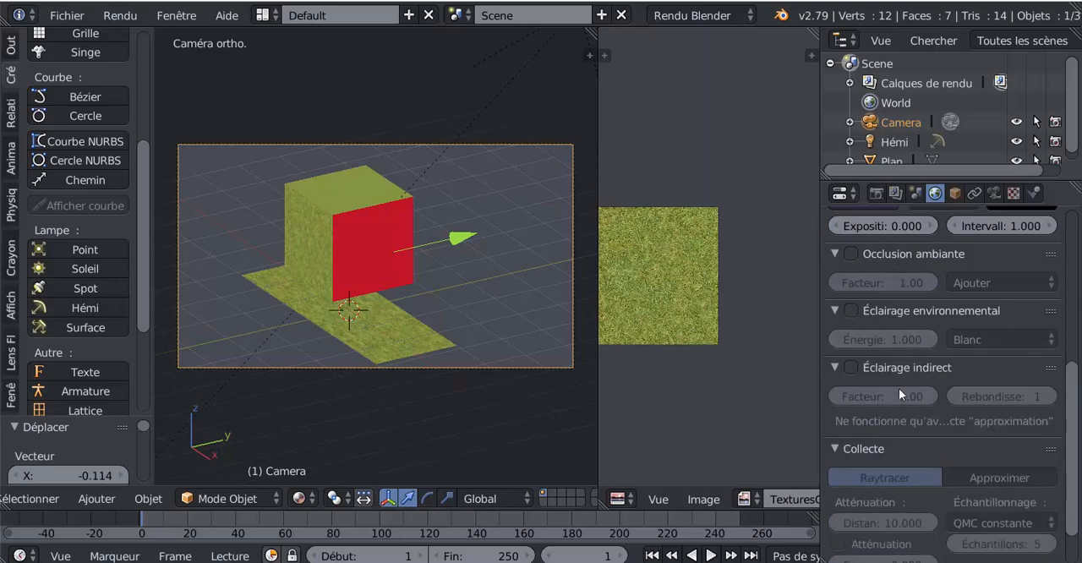
scroll(899, 388, up, 10)
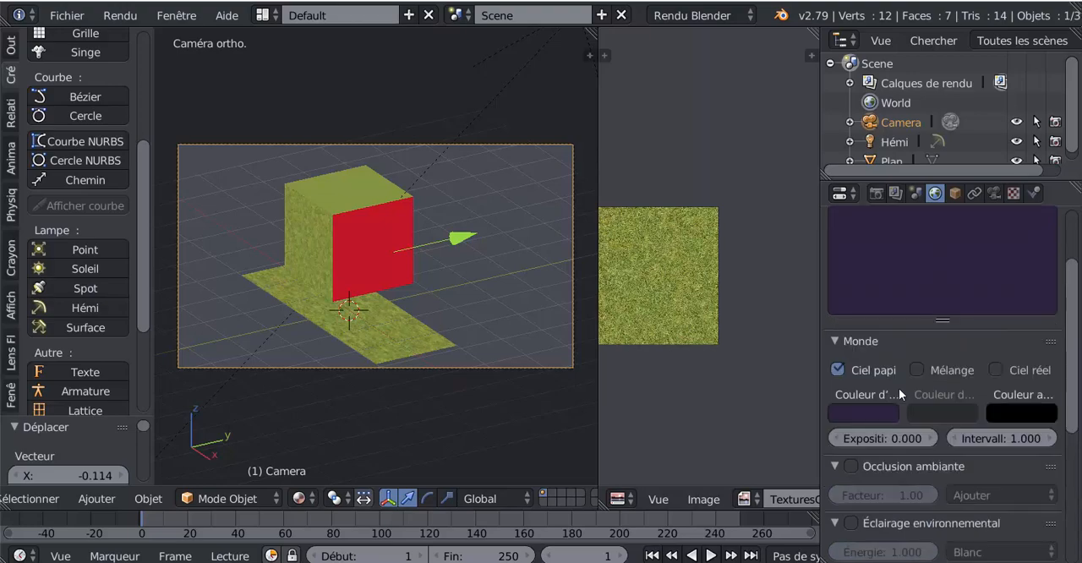
Create a new texture for the world in its first texture slot
click(1014, 195)
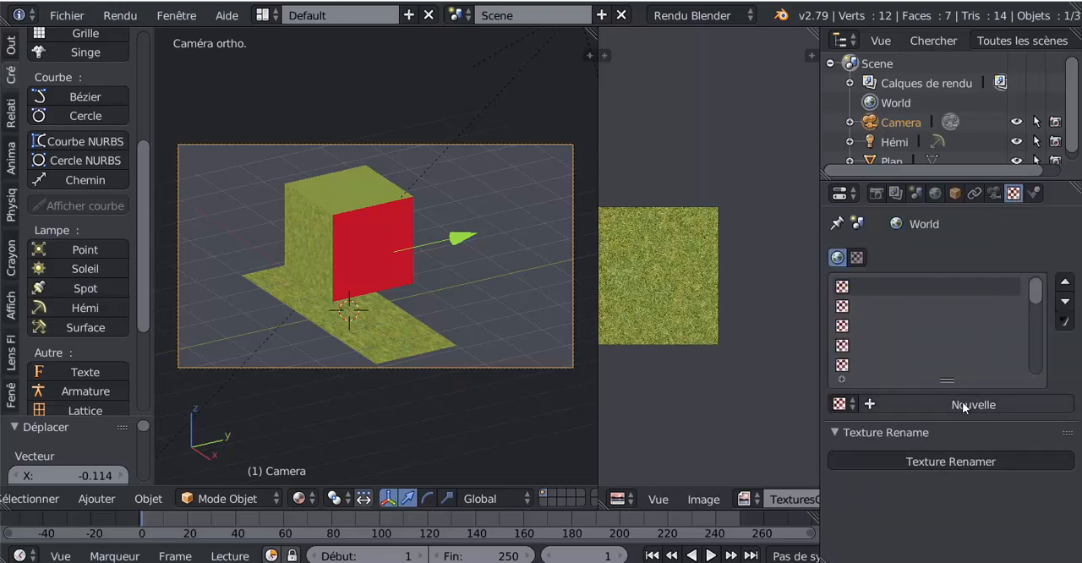
click(842, 404)
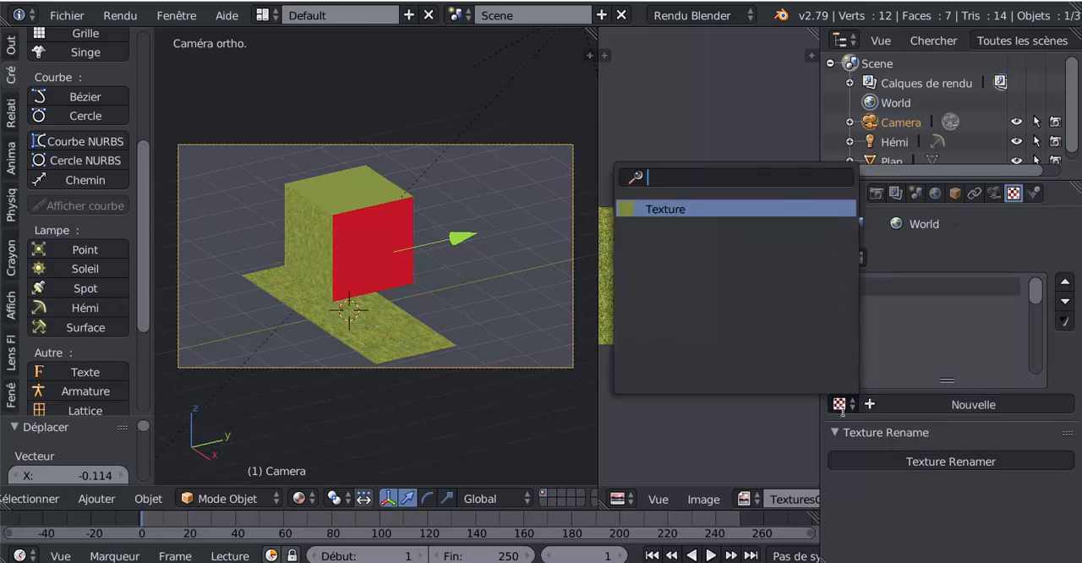
click(924, 405)
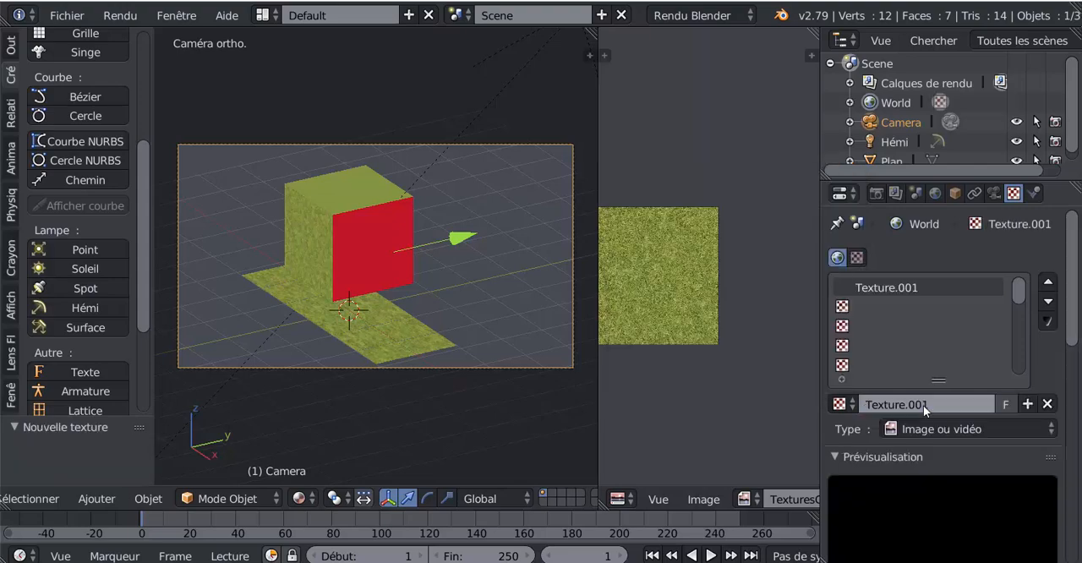
scroll(965, 409, down, 5)
scroll(964, 403, down, 6)
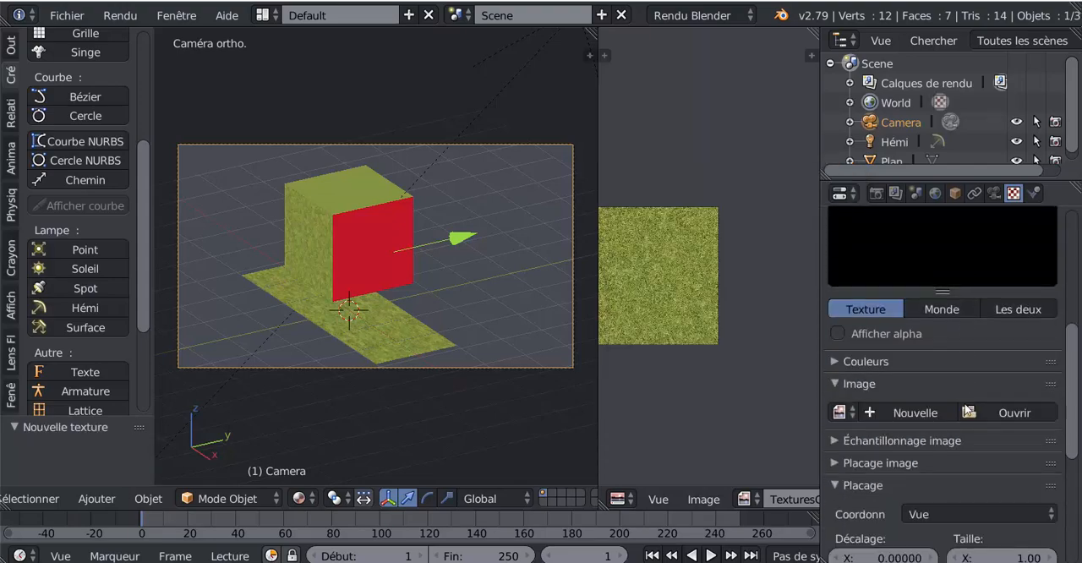
click(1005, 386)
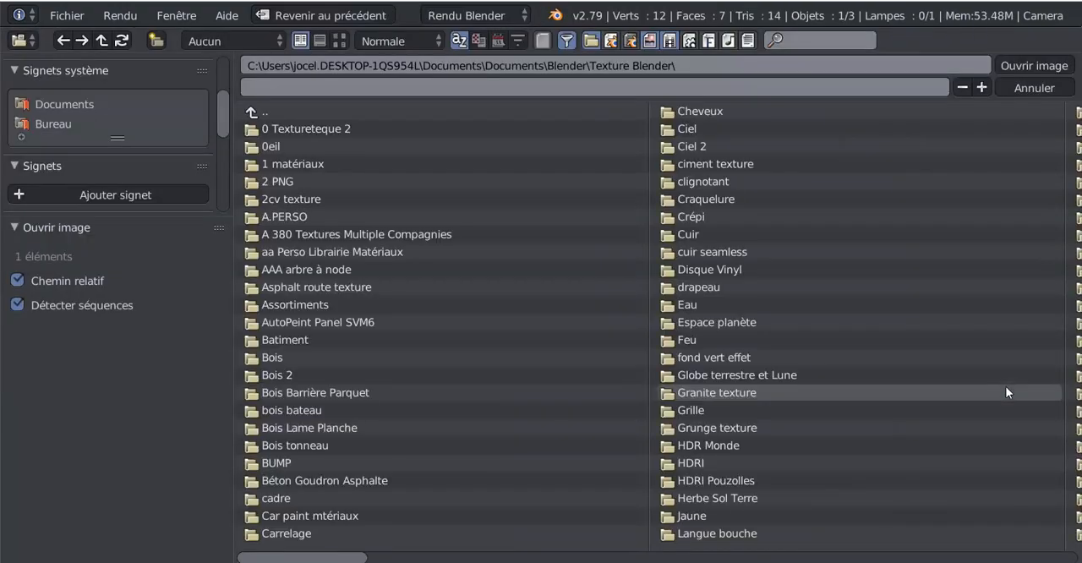
click(1032, 87)
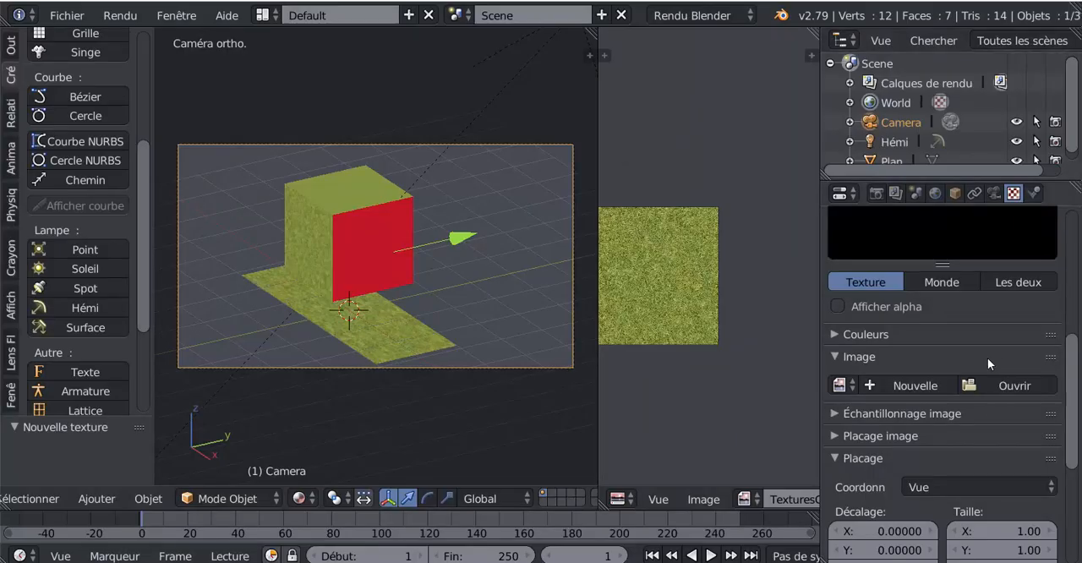
Open the list of texture types for the new world texture
scroll(988, 359, up, 6)
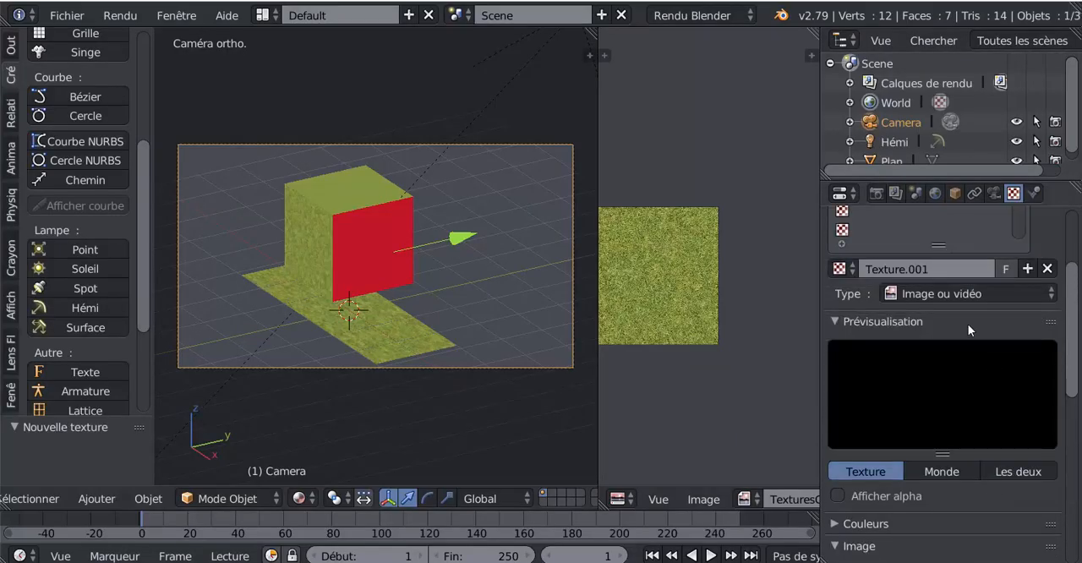
click(987, 291)
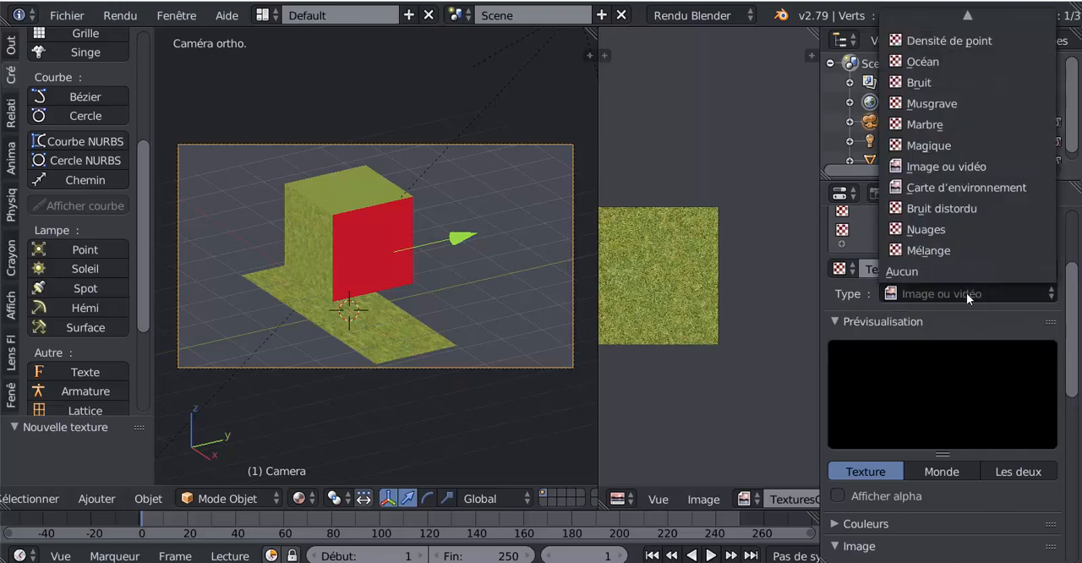
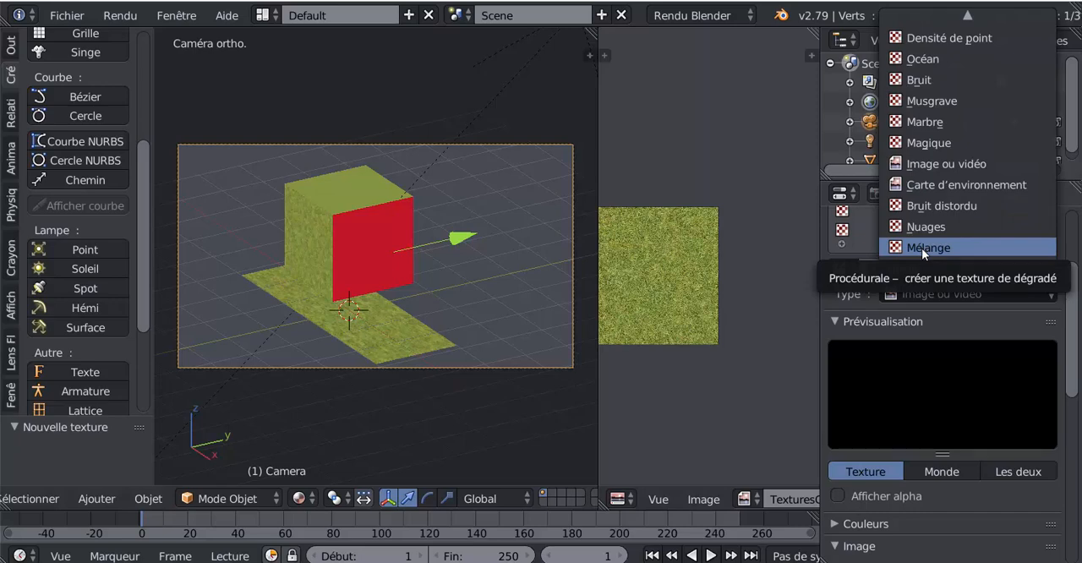
Look through the texture types and set the world texture to Image ou vidéo
scroll(922, 247, up, 12)
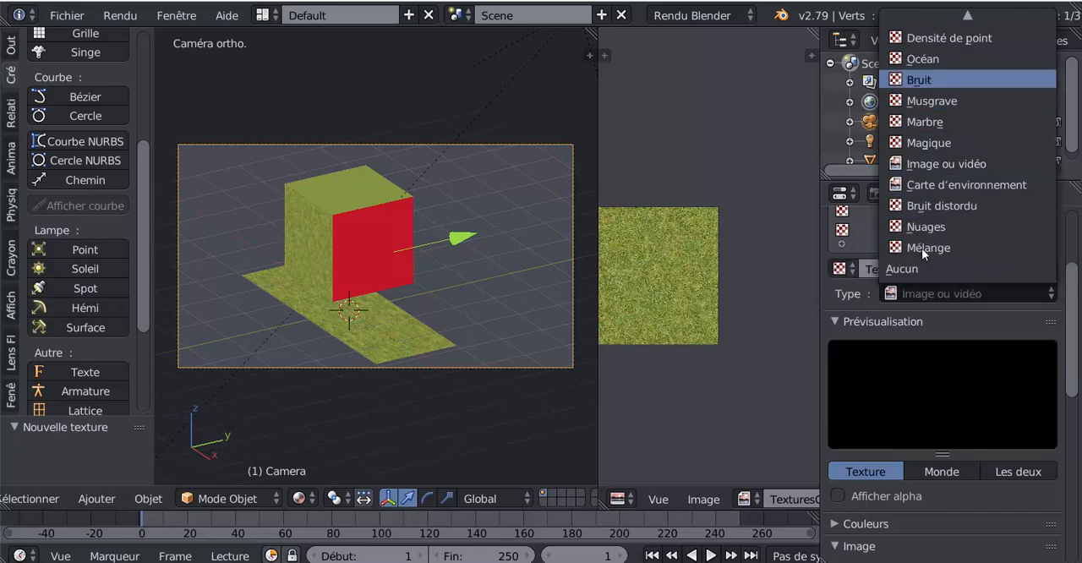
scroll(922, 255, up, 5)
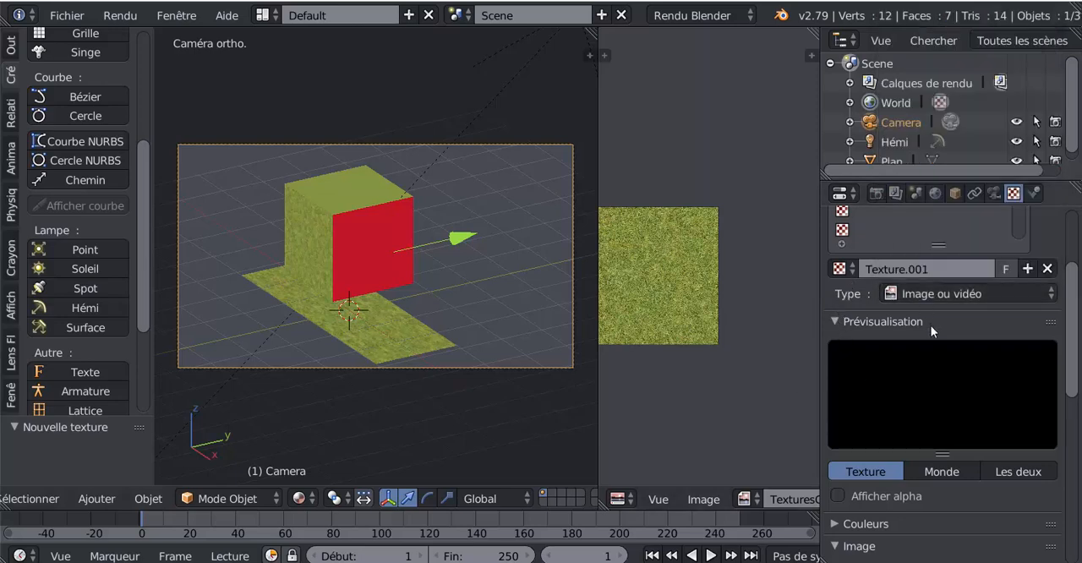
scroll(931, 326, down, 6)
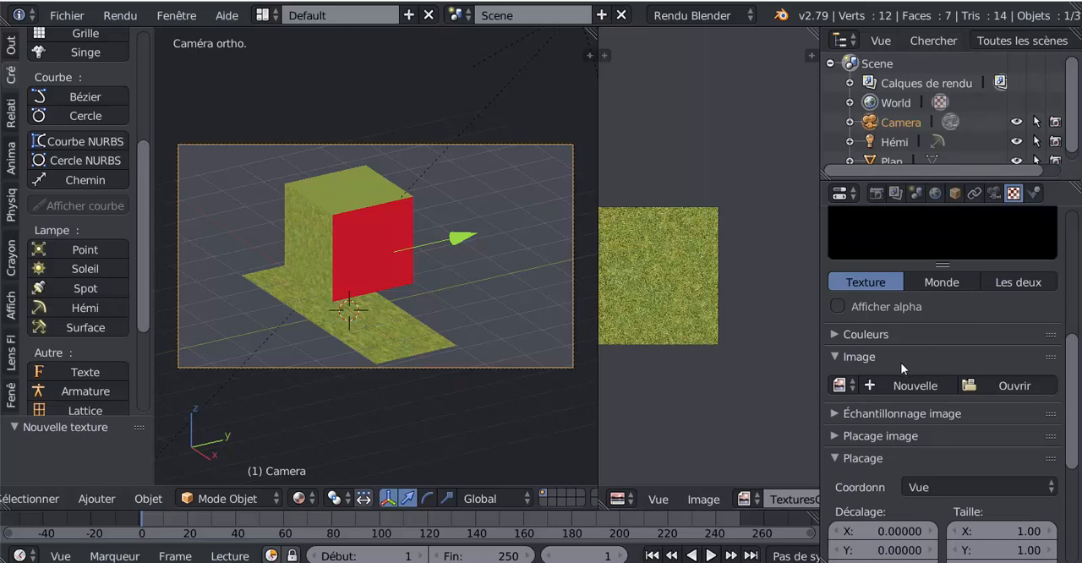
scroll(1011, 318, down, 4)
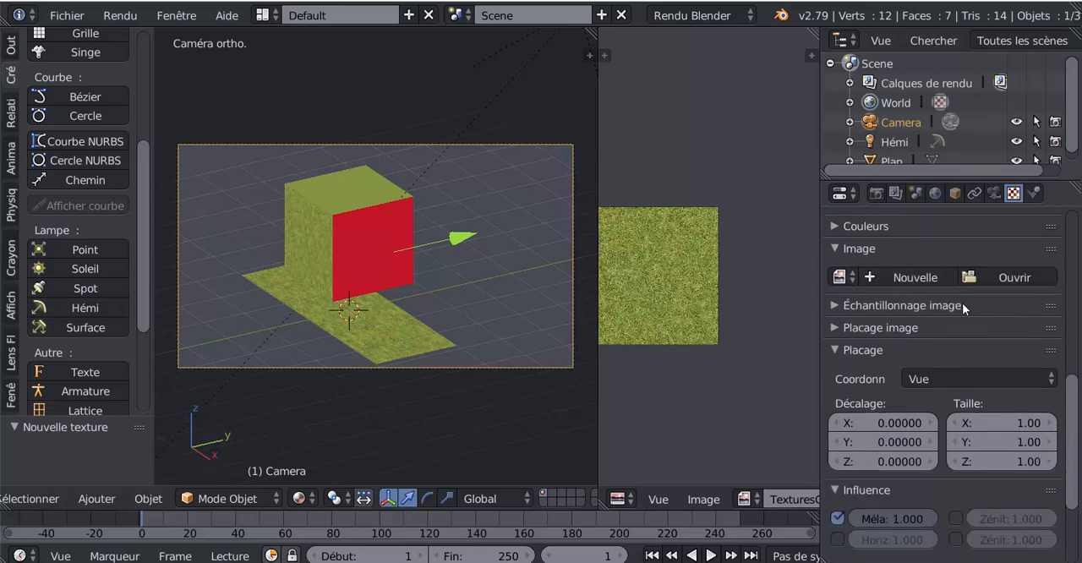
scroll(986, 268, up, 10)
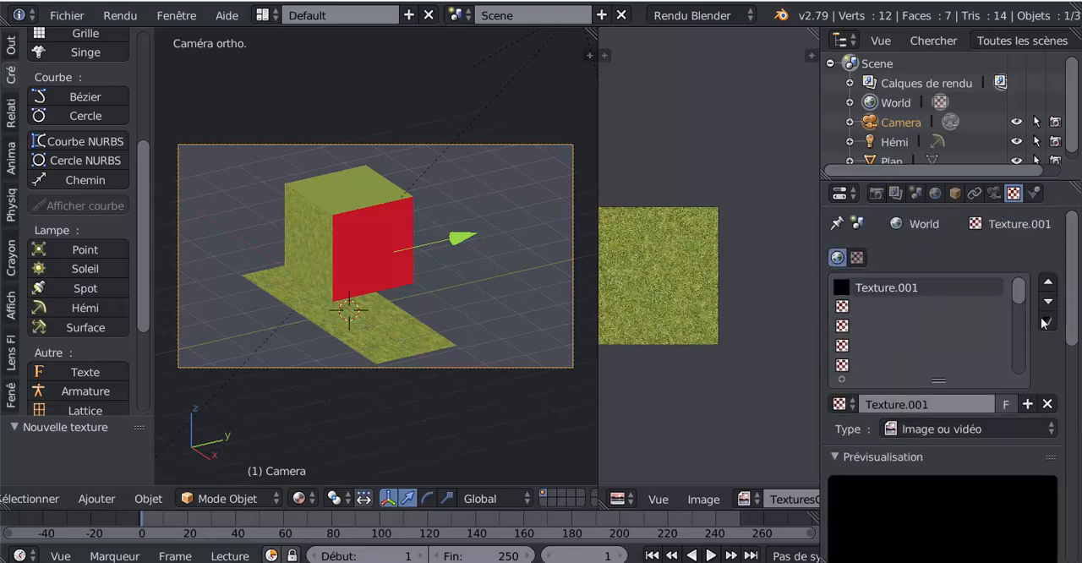
scroll(938, 304, down, 2)
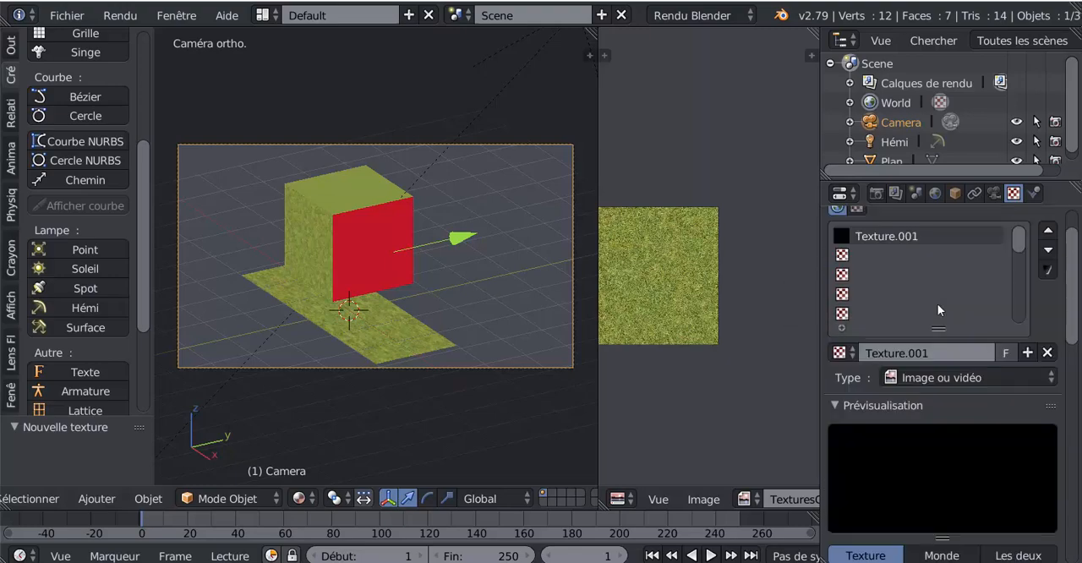
click(946, 380)
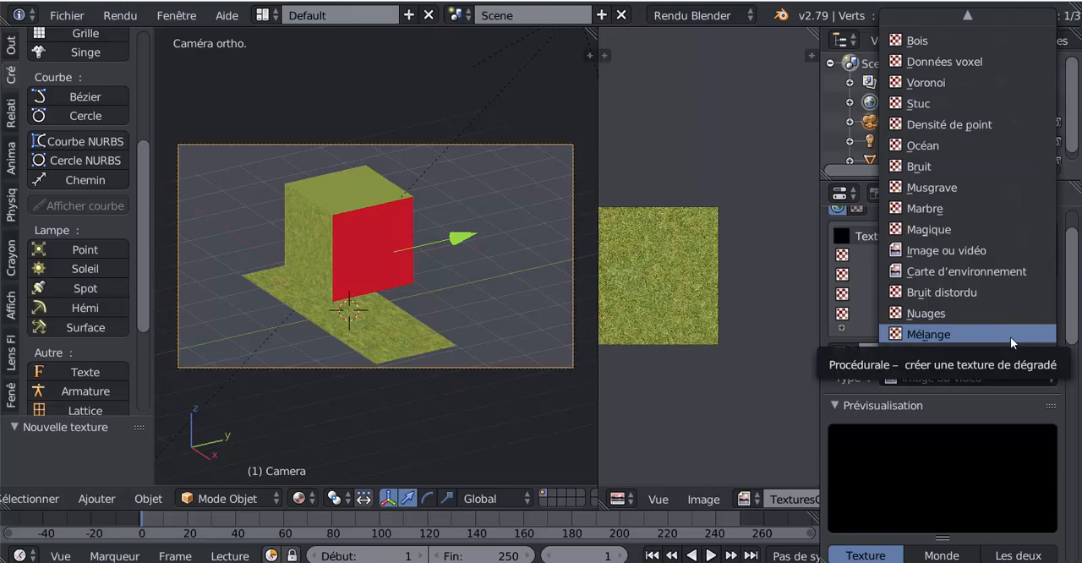
click(947, 251)
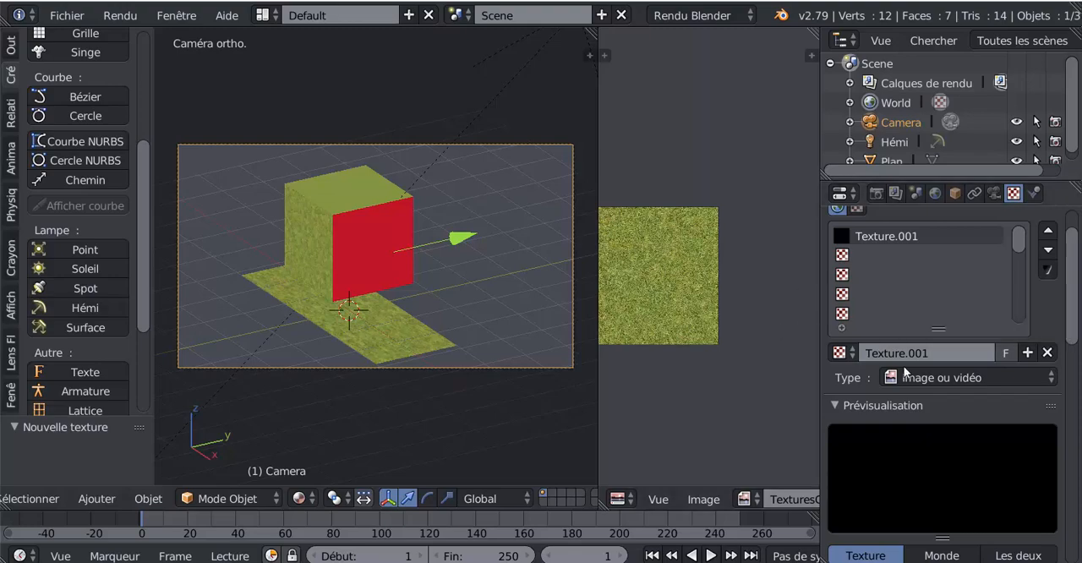
Load Ciel de nuages.jpg from the Ciel folder as the world texture's image, browsing the files as thumbnails
scroll(906, 374, down, 8)
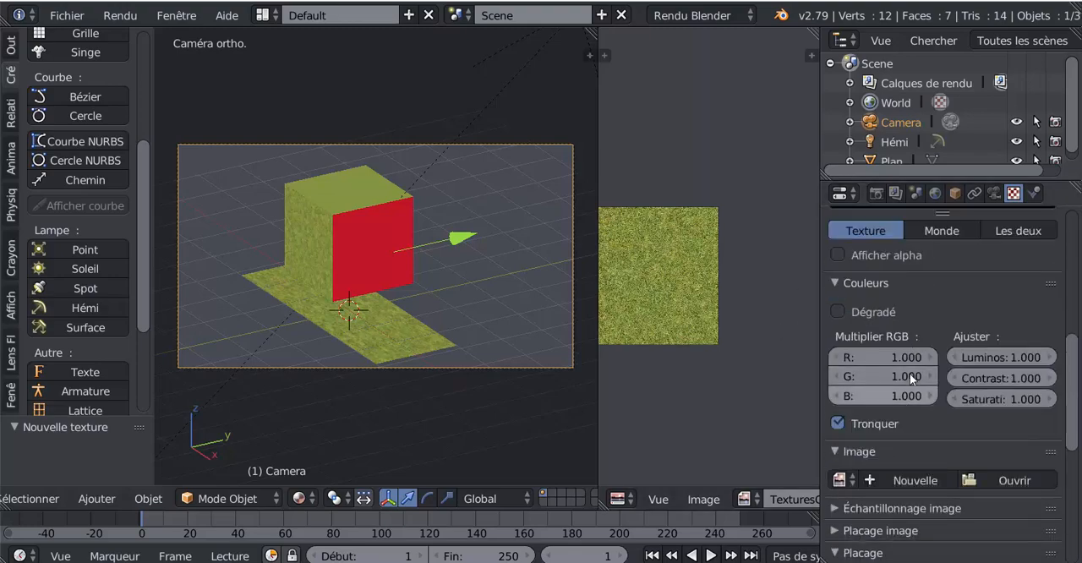
scroll(913, 375, down, 6)
click(1017, 290)
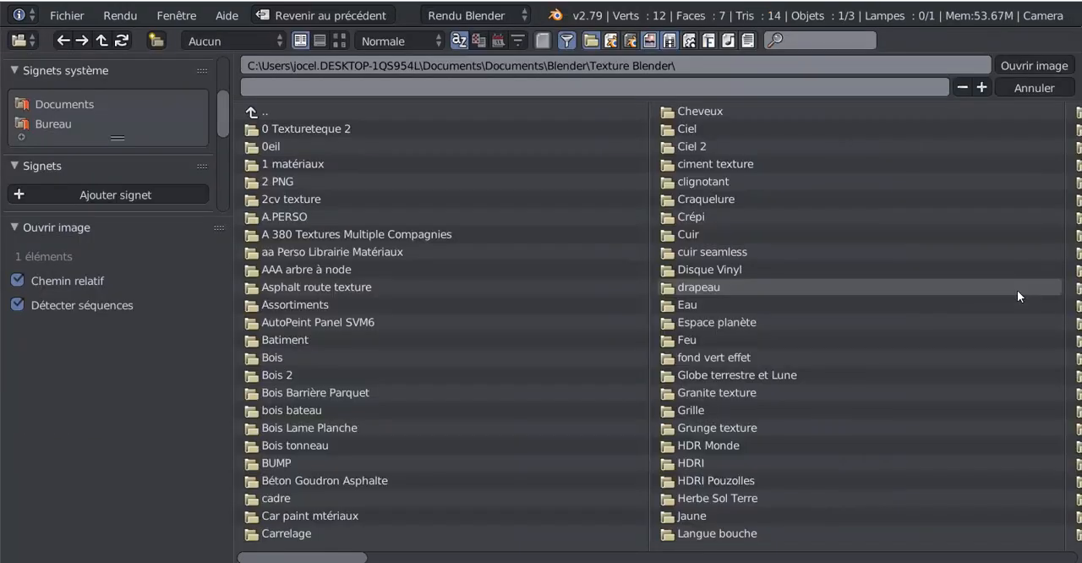
scroll(317, 409, down, 2)
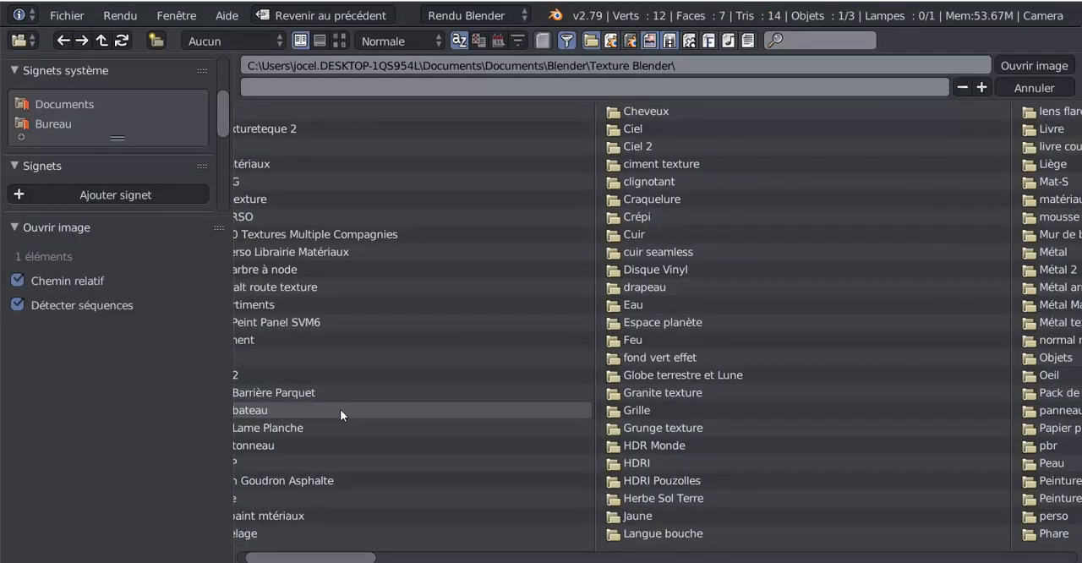
scroll(340, 409, down, 2)
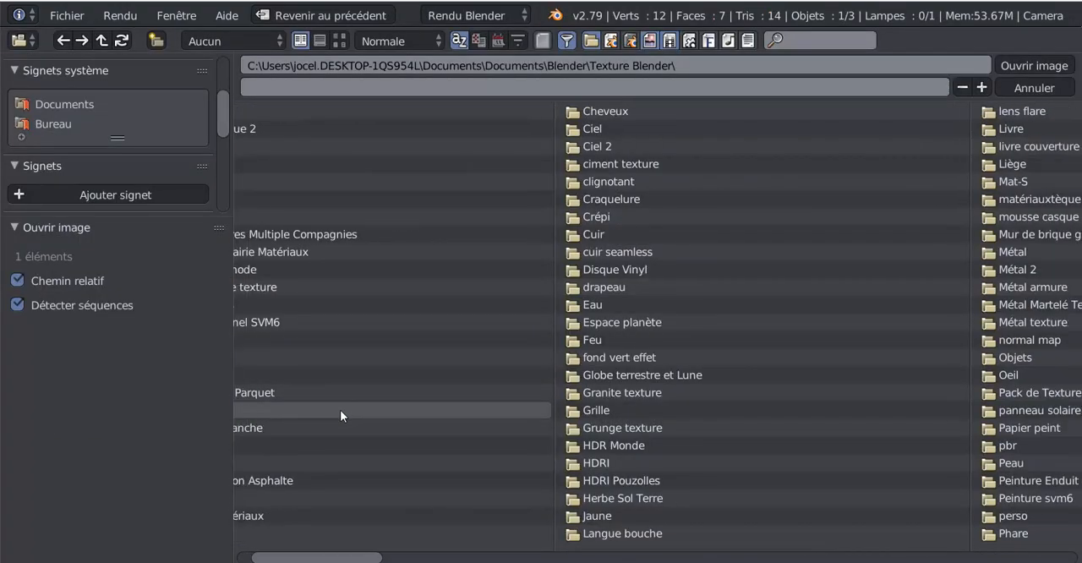
click(604, 129)
click(338, 41)
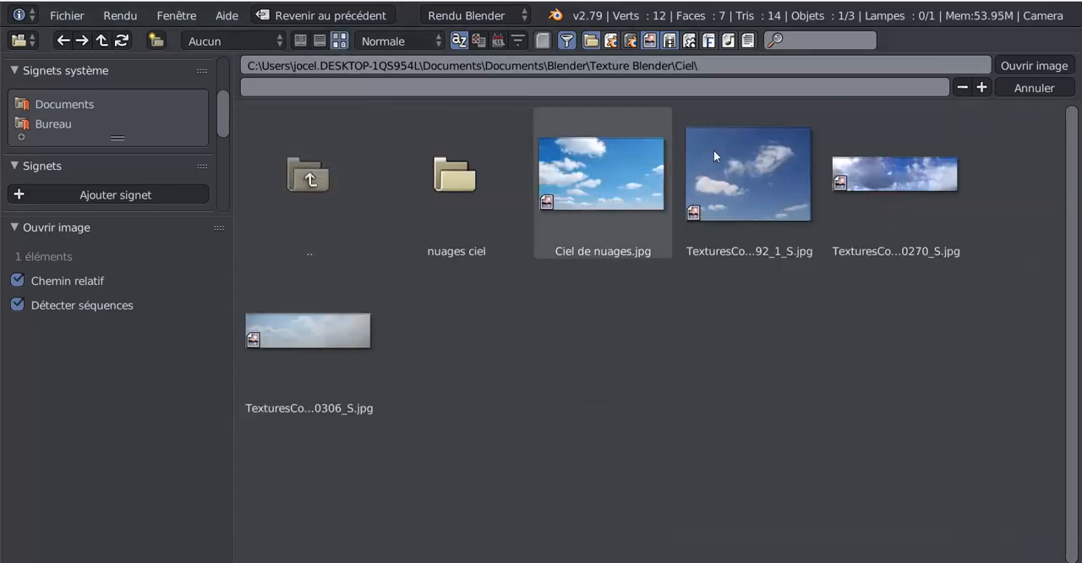
click(606, 181)
click(1013, 64)
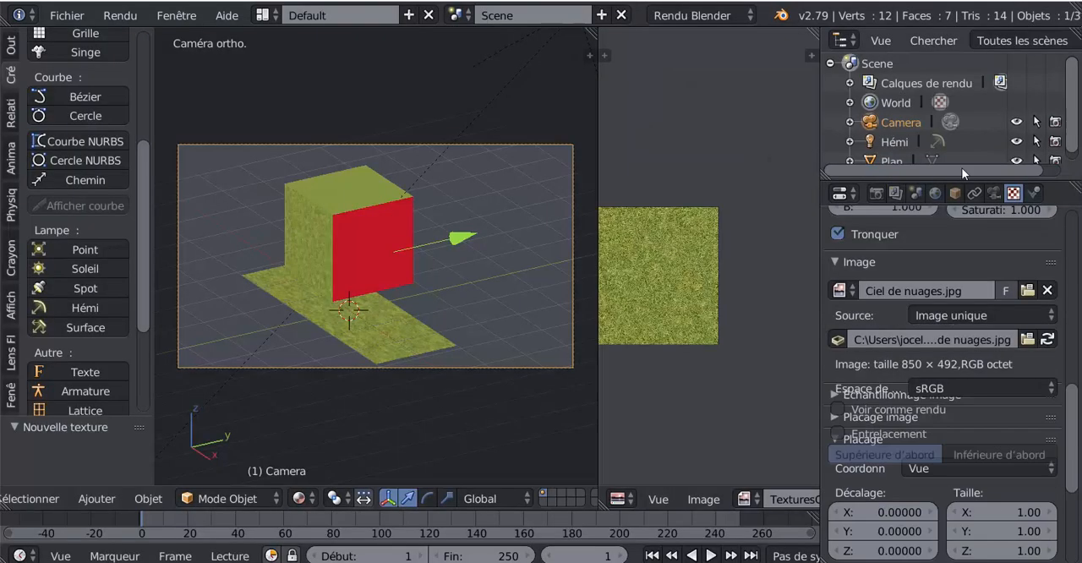
Set the 3D view to Rendu shading, check the sky texture's preview, and toggle the shading to refresh the rendered view
click(298, 499)
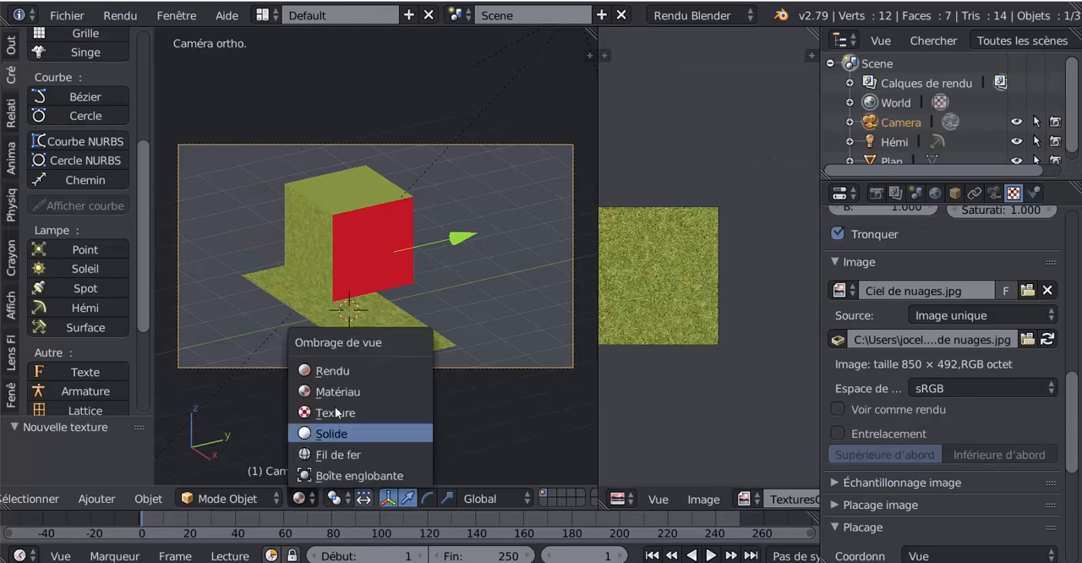
click(342, 371)
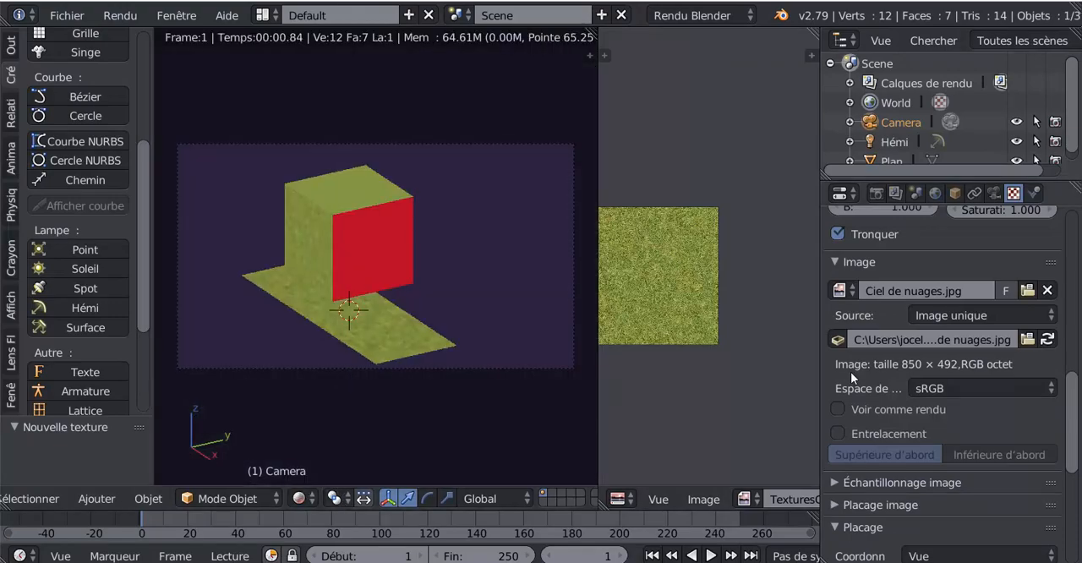
drag(1075, 429, 1078, 313)
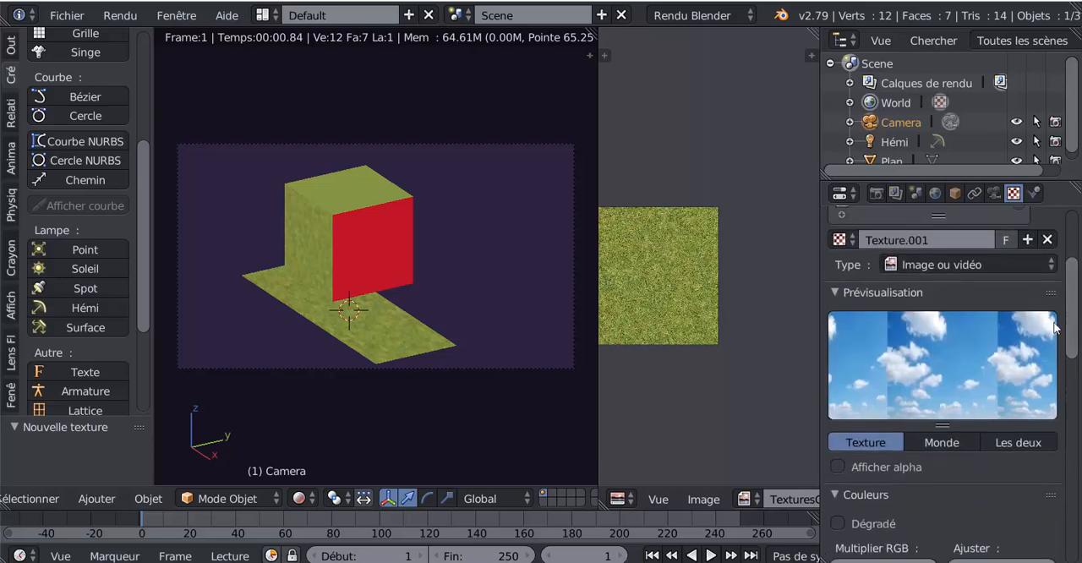
click(300, 498)
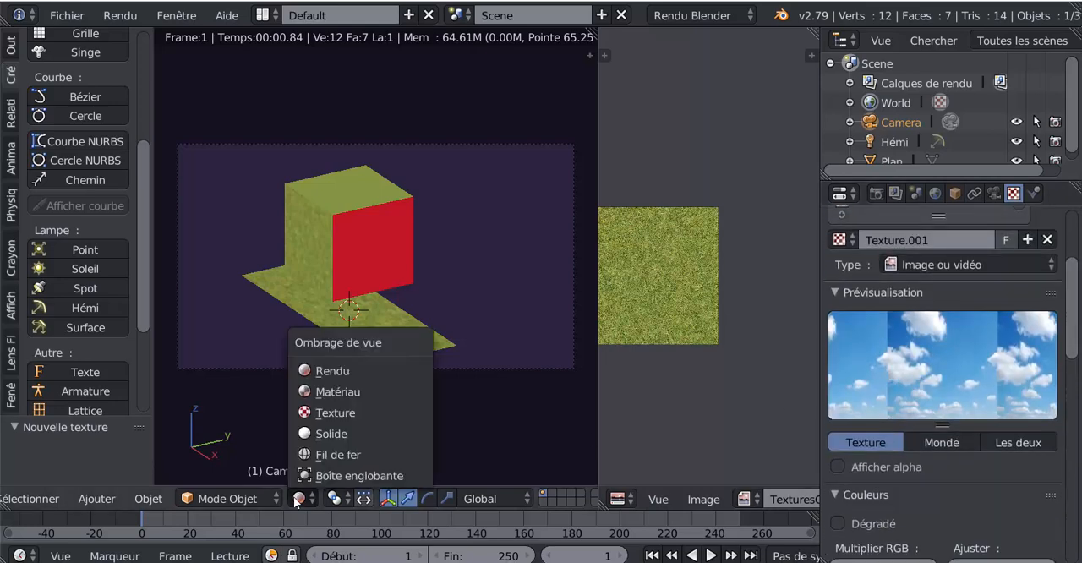
click(329, 382)
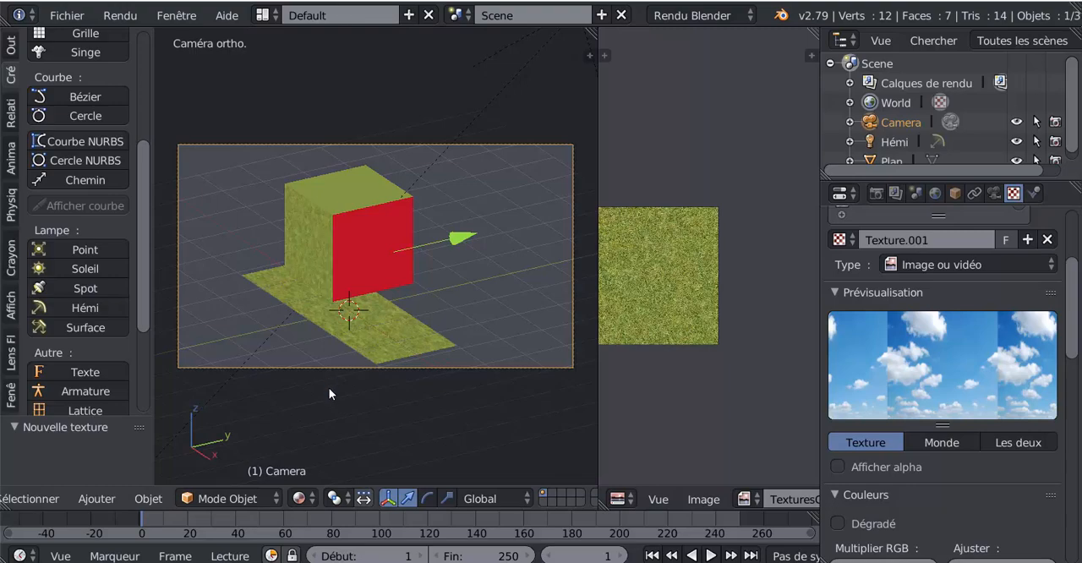
click(308, 499)
click(329, 372)
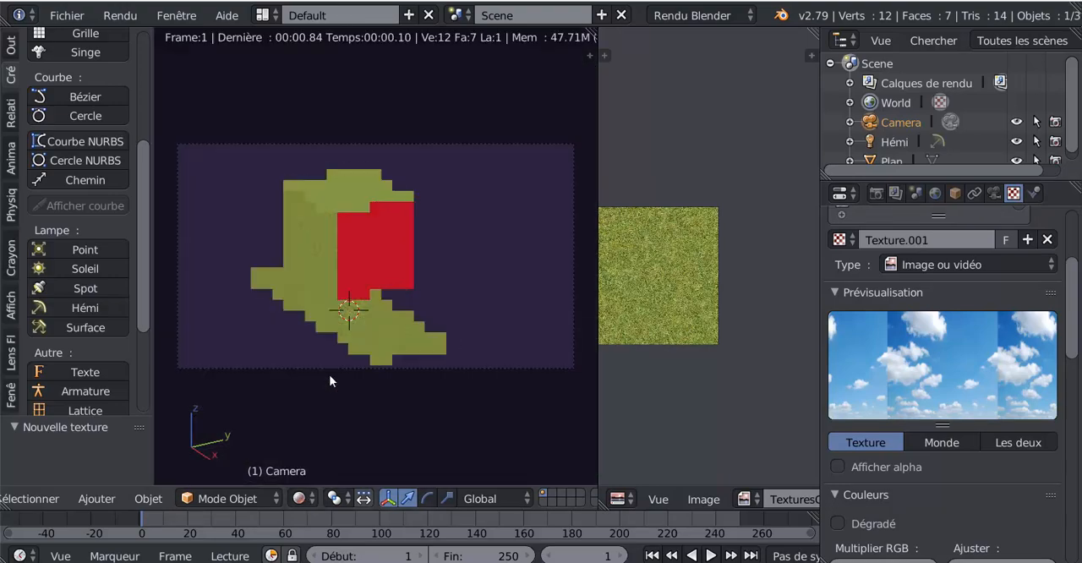
Try switching the world's Ciel papier and Éclairage environnemental options, restoring both to their original states
drag(1073, 355, 1076, 439)
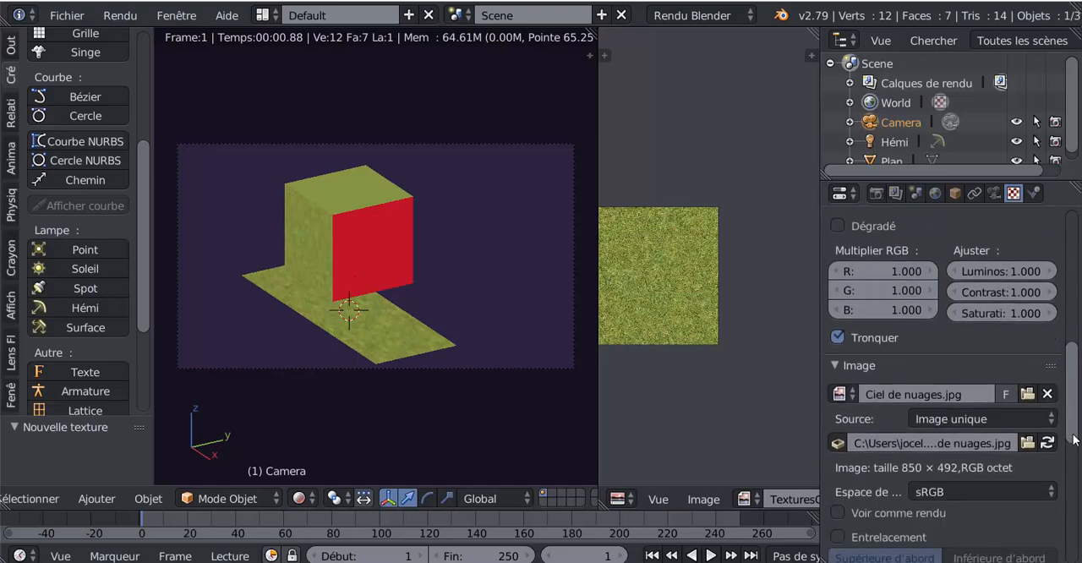
drag(1073, 394, 1074, 288)
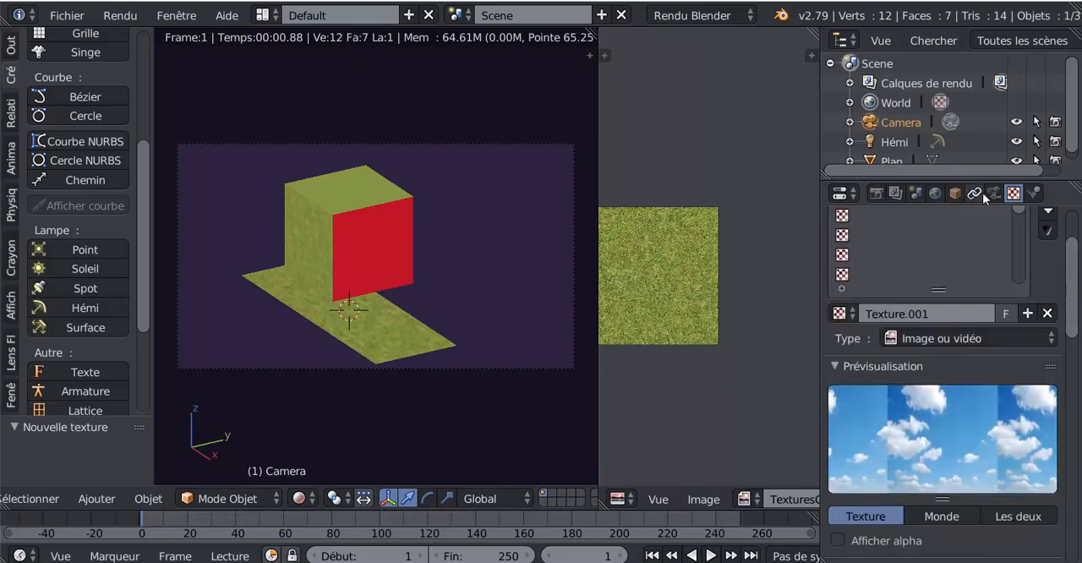
click(935, 193)
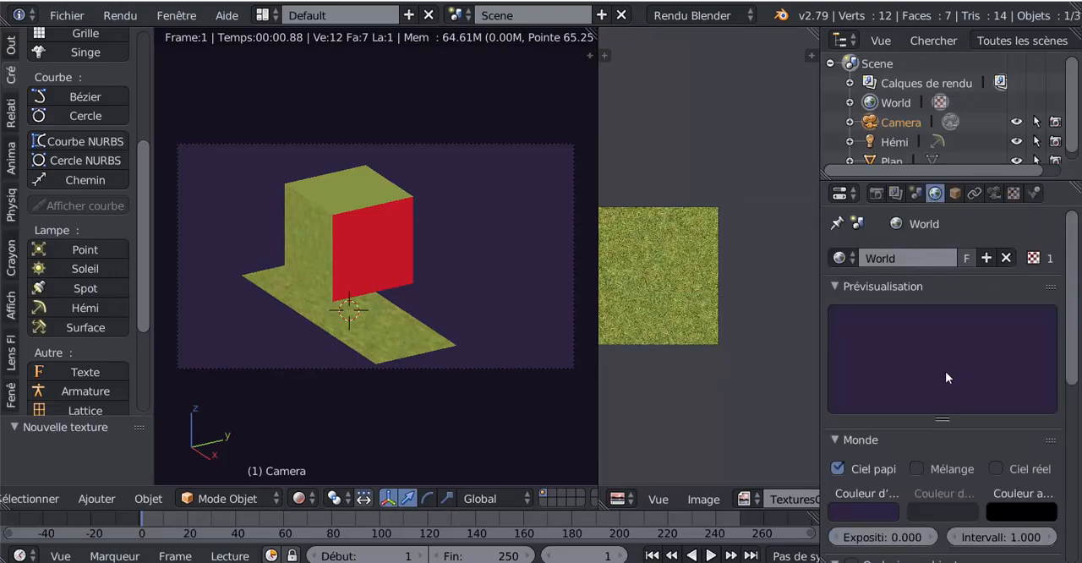
scroll(946, 372, down, 3)
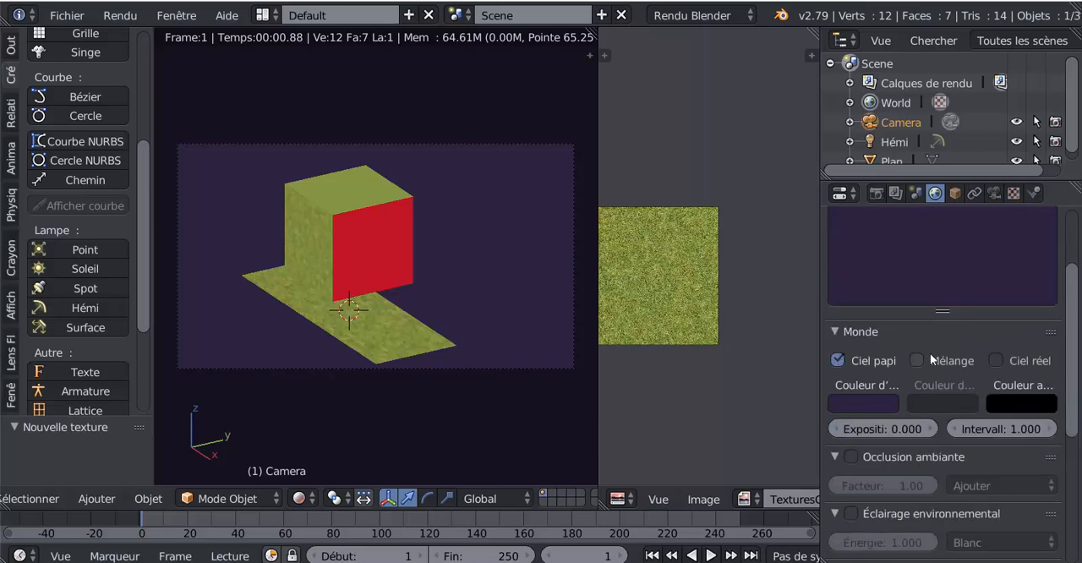
click(836, 359)
click(836, 360)
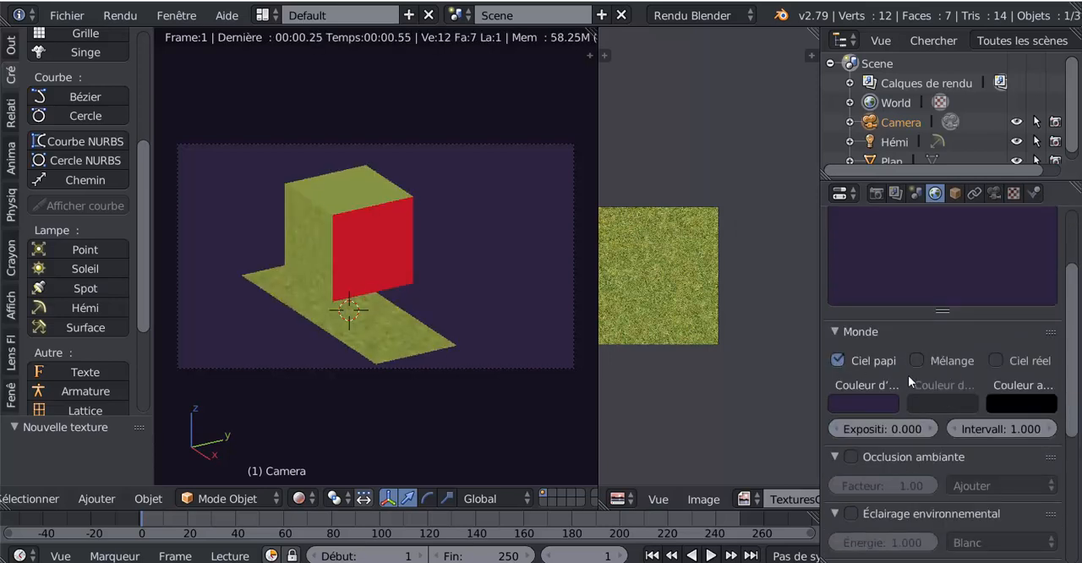
scroll(908, 375, down, 3)
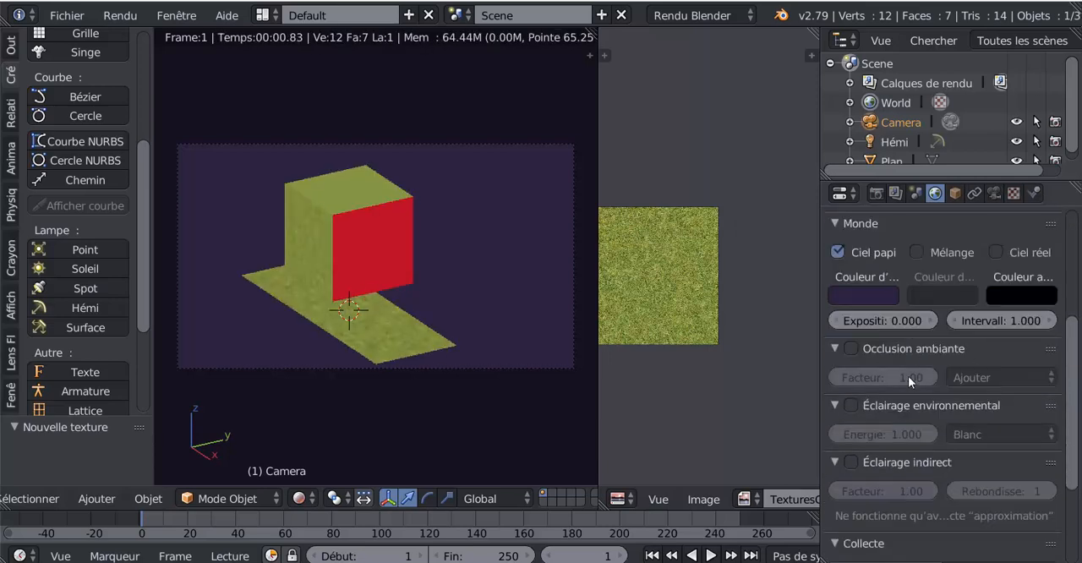
click(850, 407)
click(850, 407)
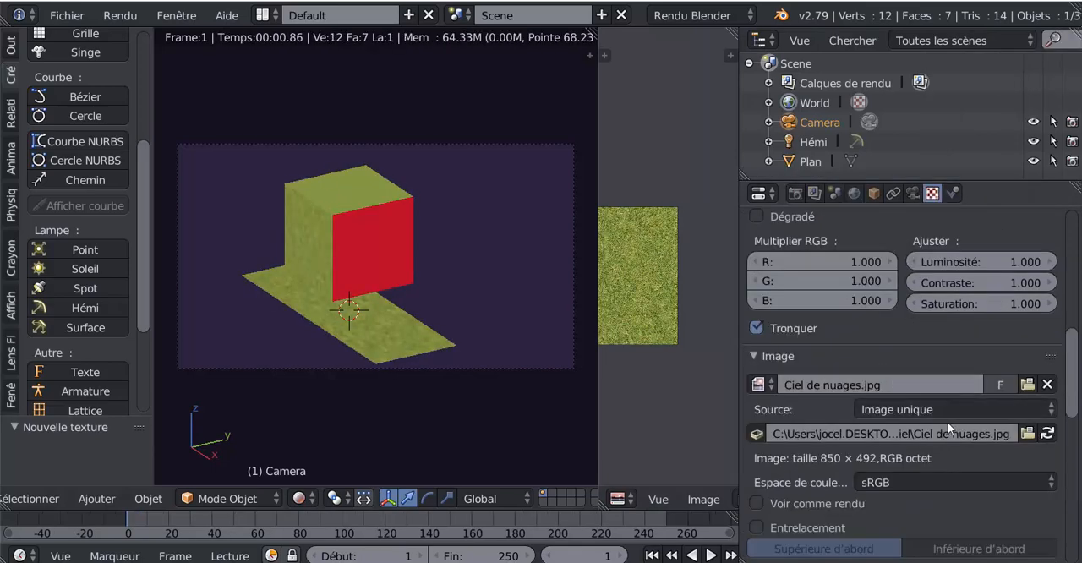
Enable the Horizon influence for the world's sky texture and render the scene
drag(1072, 372, 1066, 519)
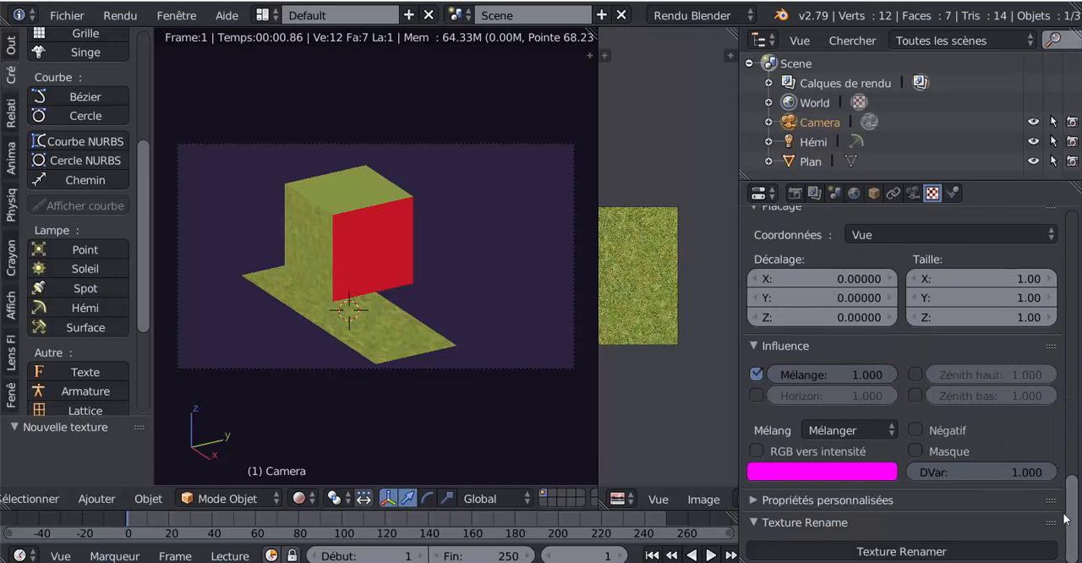
click(757, 395)
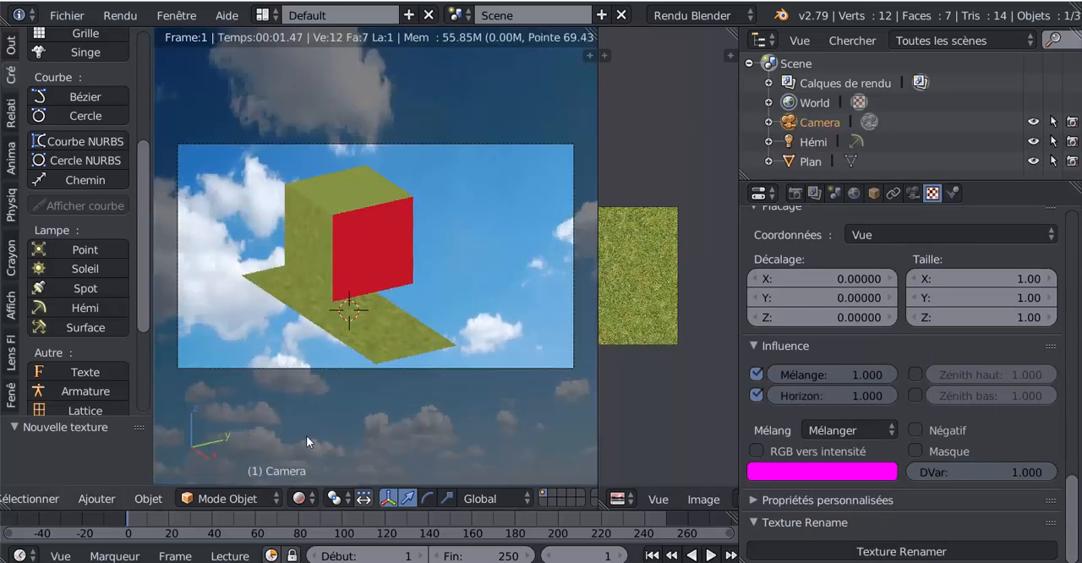
key(F12)
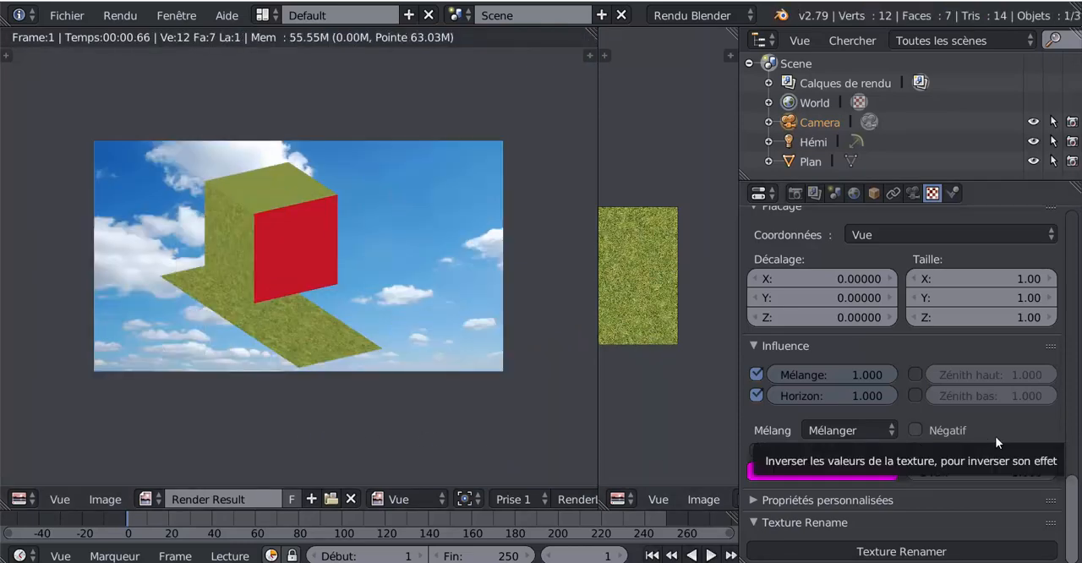
Examine the rendered image up close and review the sky texture's image mapping, placement and influence settings
scroll(1075, 493, up, 2)
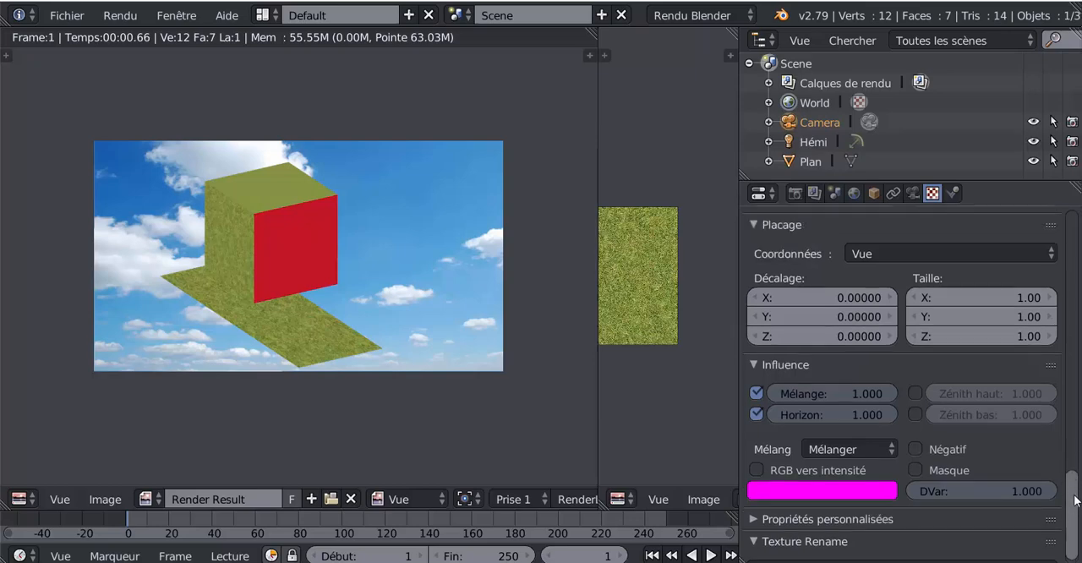
scroll(1072, 474, down, 1)
scroll(1076, 509, up, 10)
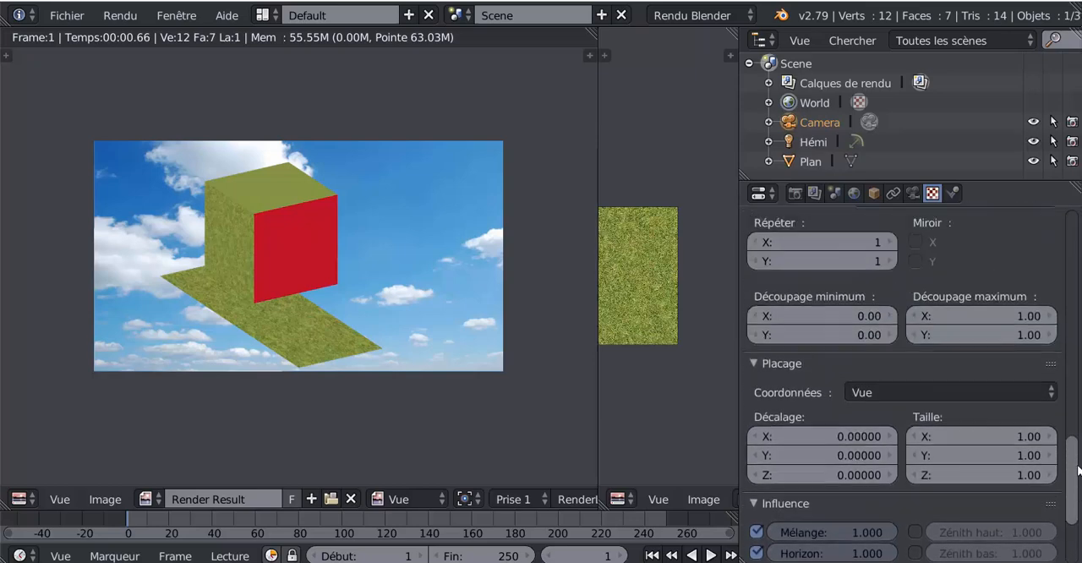
middle_drag(317, 413, 345, 434)
scroll(333, 406, up, 2)
scroll(333, 406, down, 1)
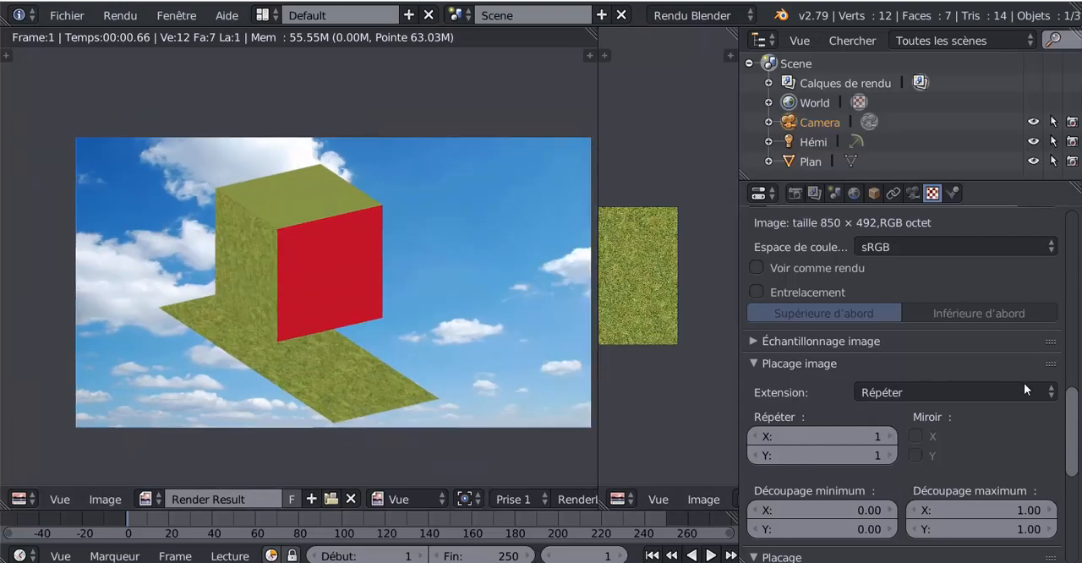
scroll(1073, 421, up, 10)
scroll(1073, 445, down, 15)
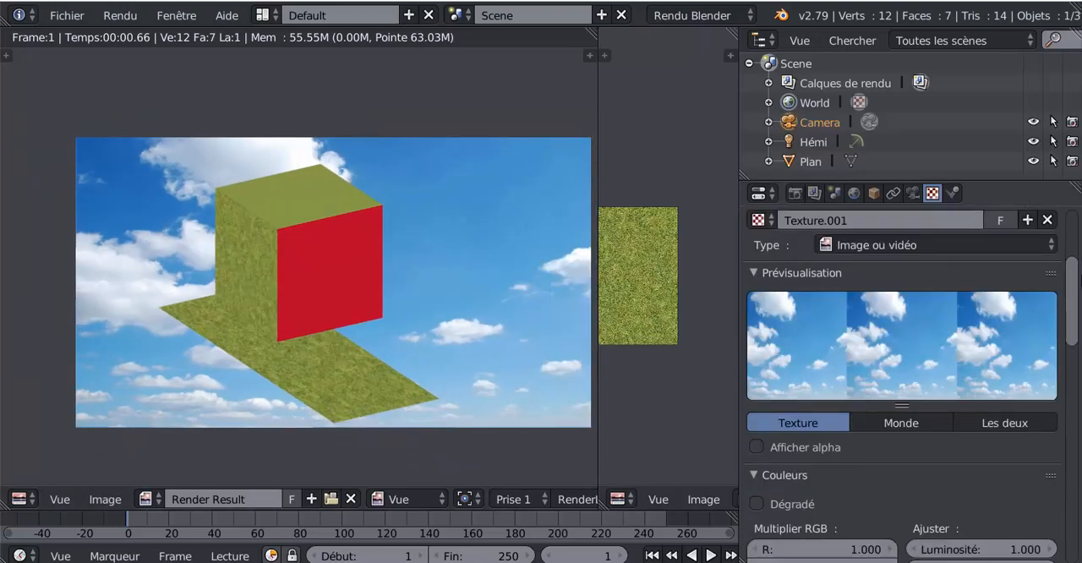
scroll(1073, 479, down, 2)
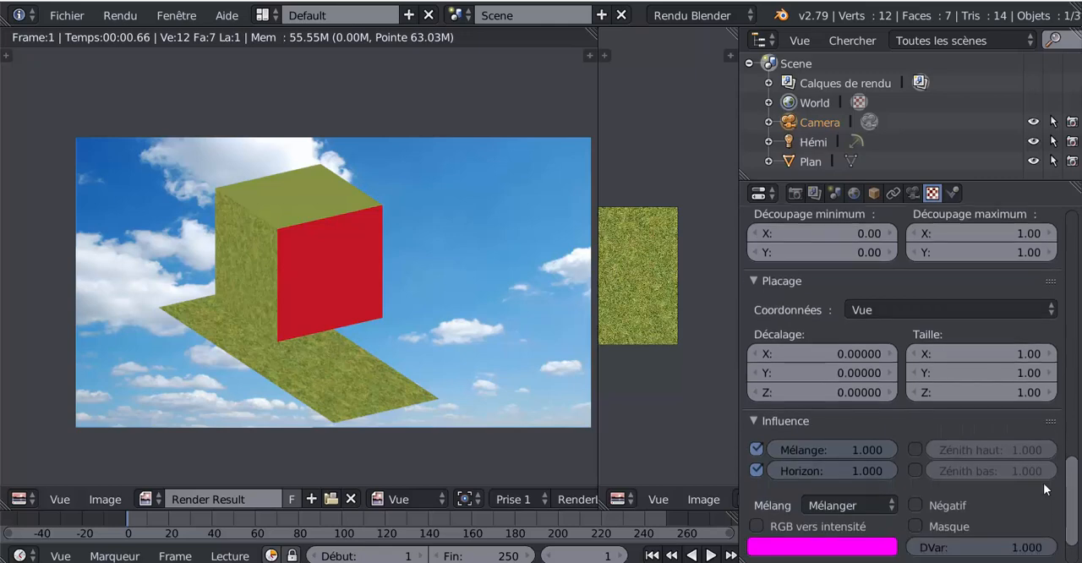
Set the sky texture's X repeat to 2 and return from the rendered image to the 3D view
scroll(828, 429, down, 4)
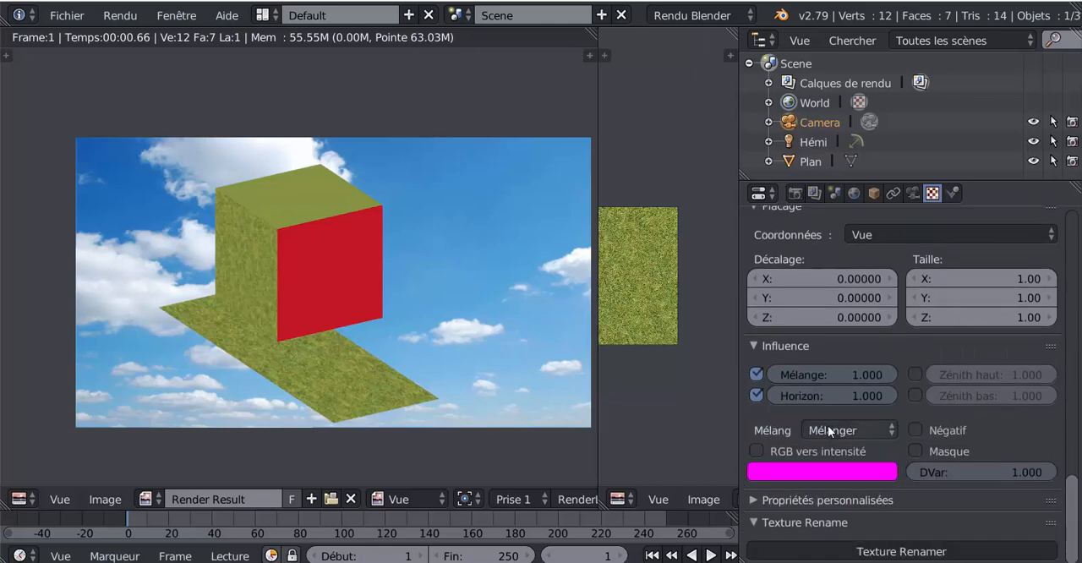
scroll(827, 427, up, 6)
scroll(845, 414, up, 2)
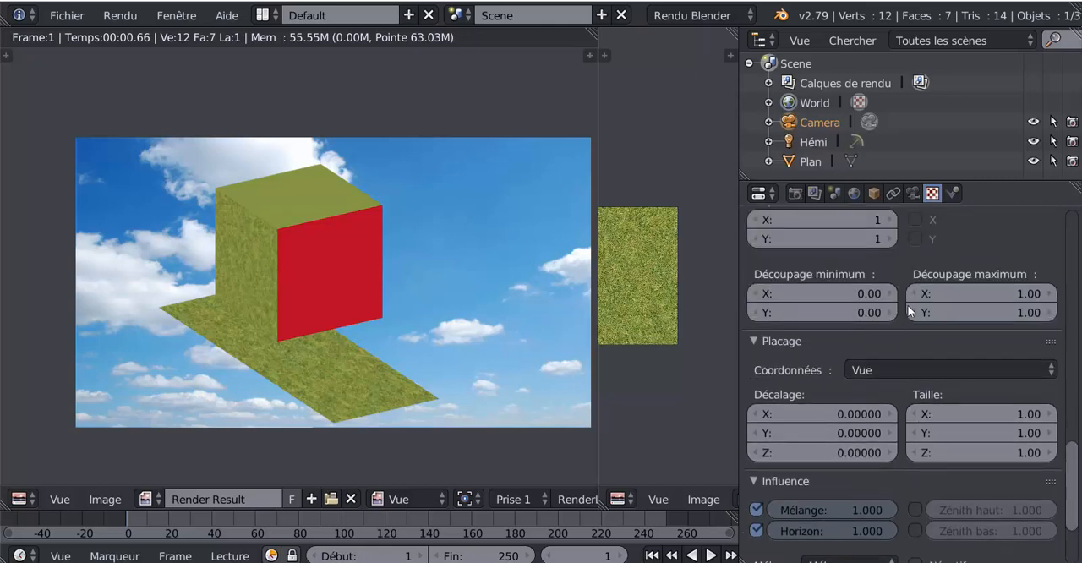
scroll(903, 275, up, 3)
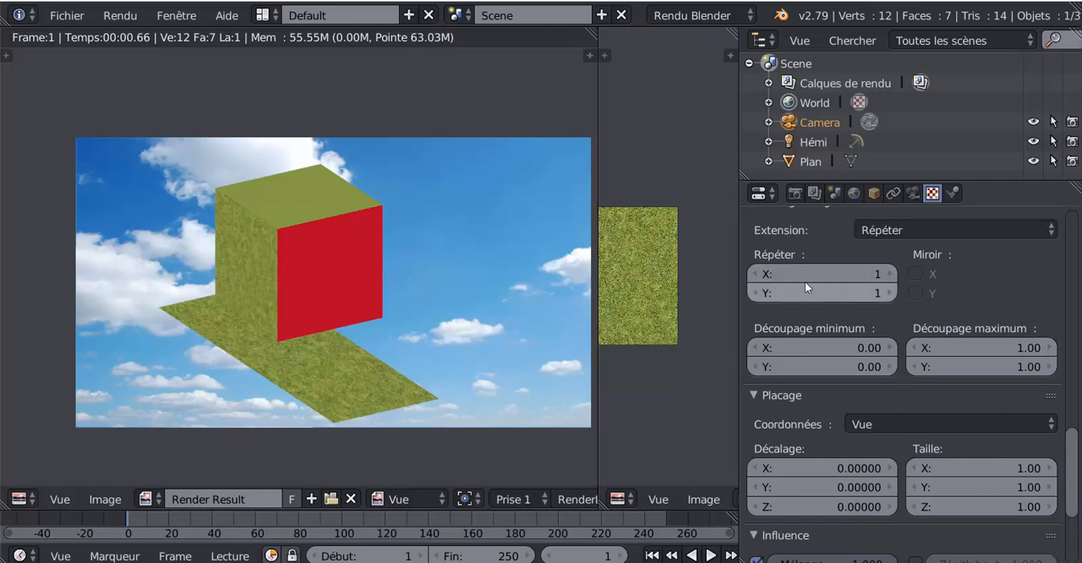
click(889, 274)
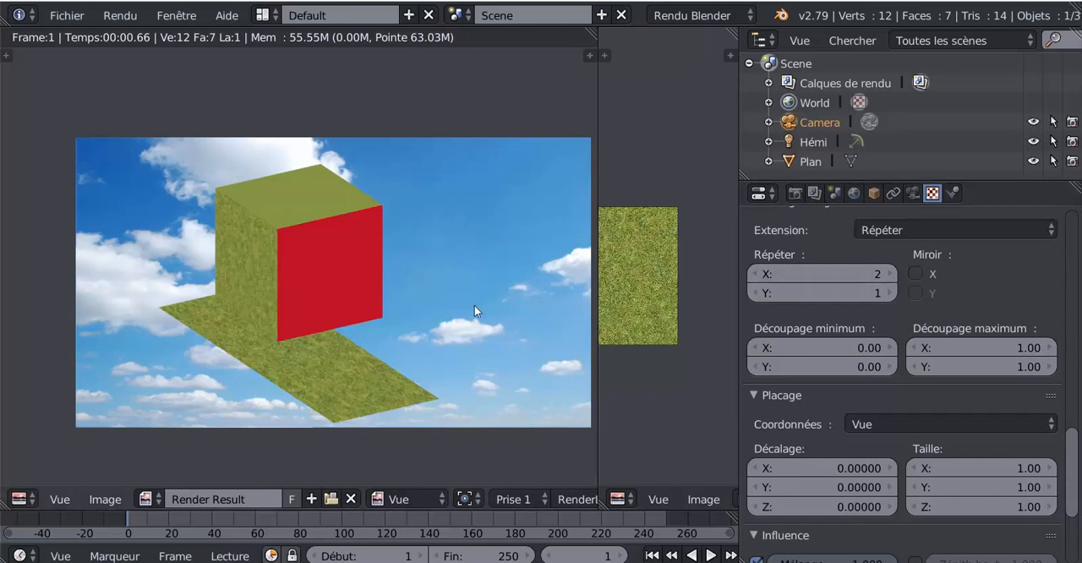
key(Escape)
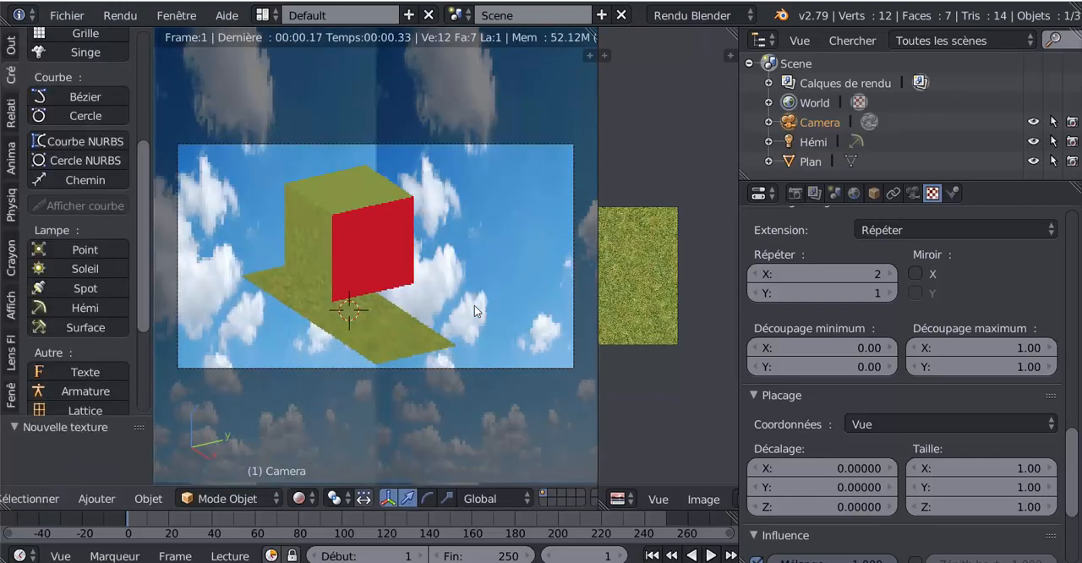
Try tiling the sky texture more densely with a repeat of 4 in X and 5 in Y
click(890, 274)
click(889, 274)
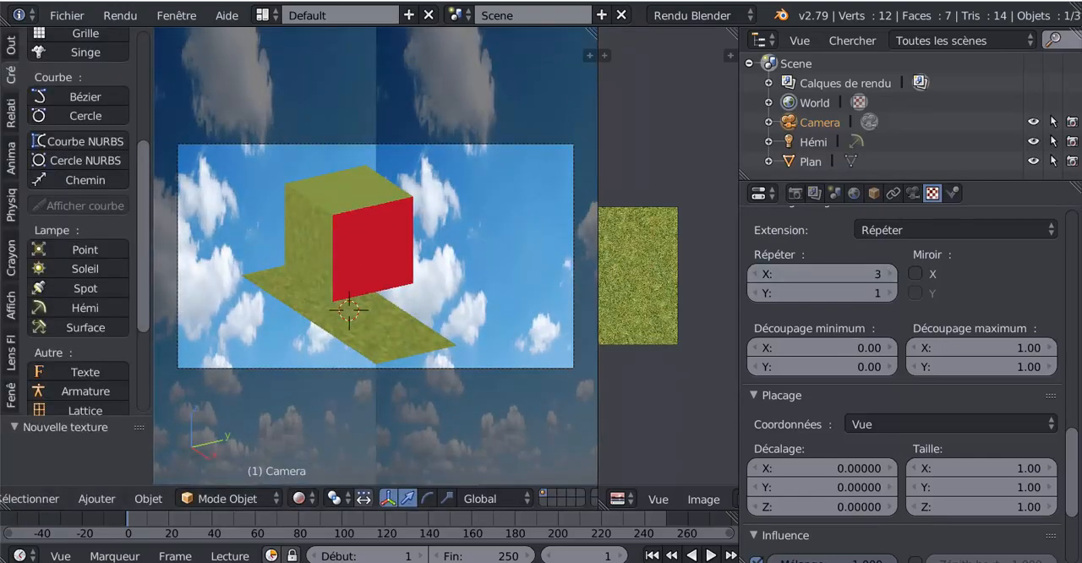
click(890, 293)
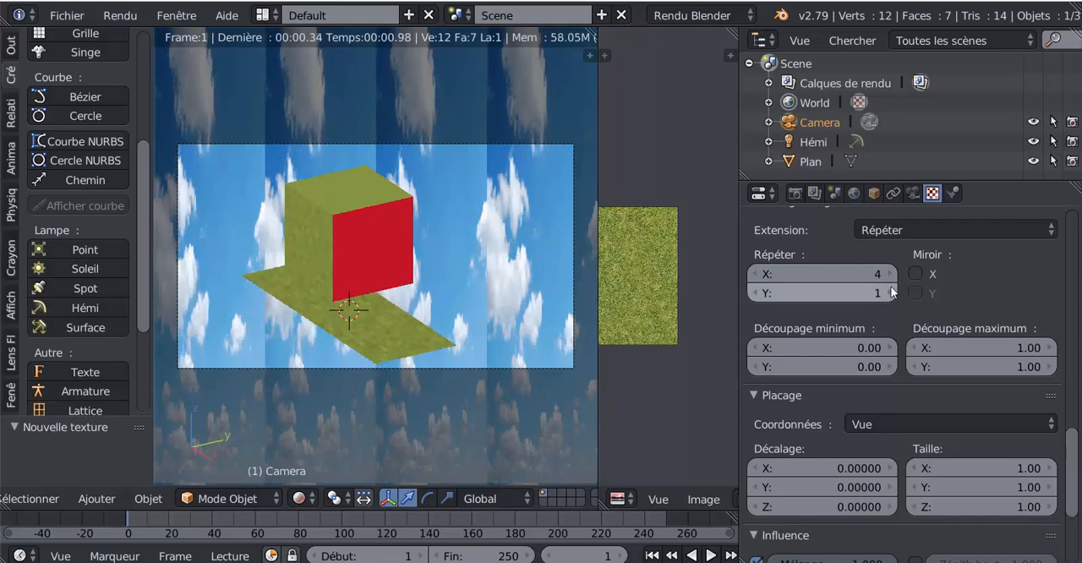
click(891, 293)
click(891, 292)
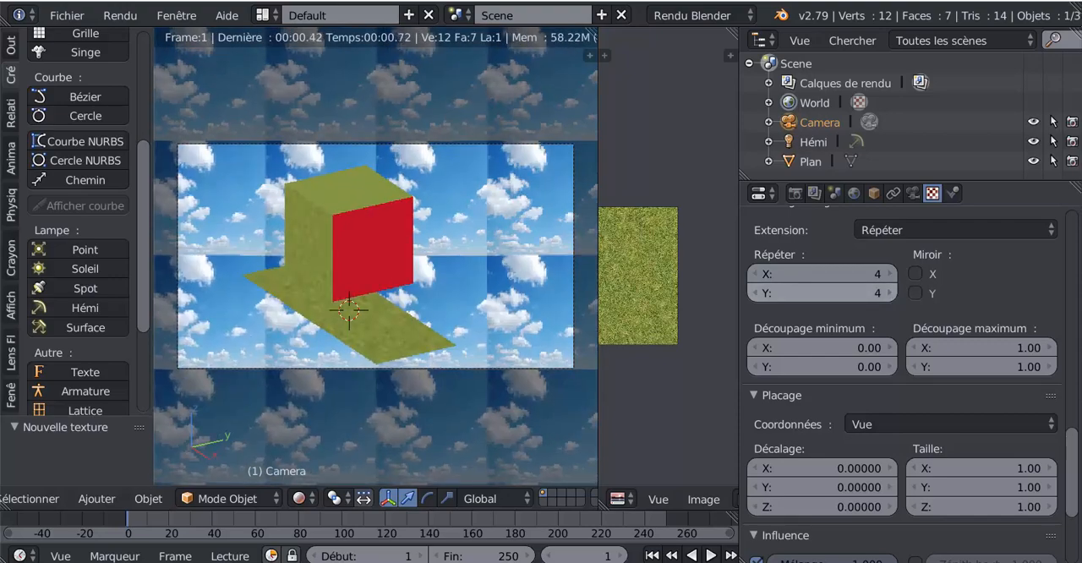
click(891, 293)
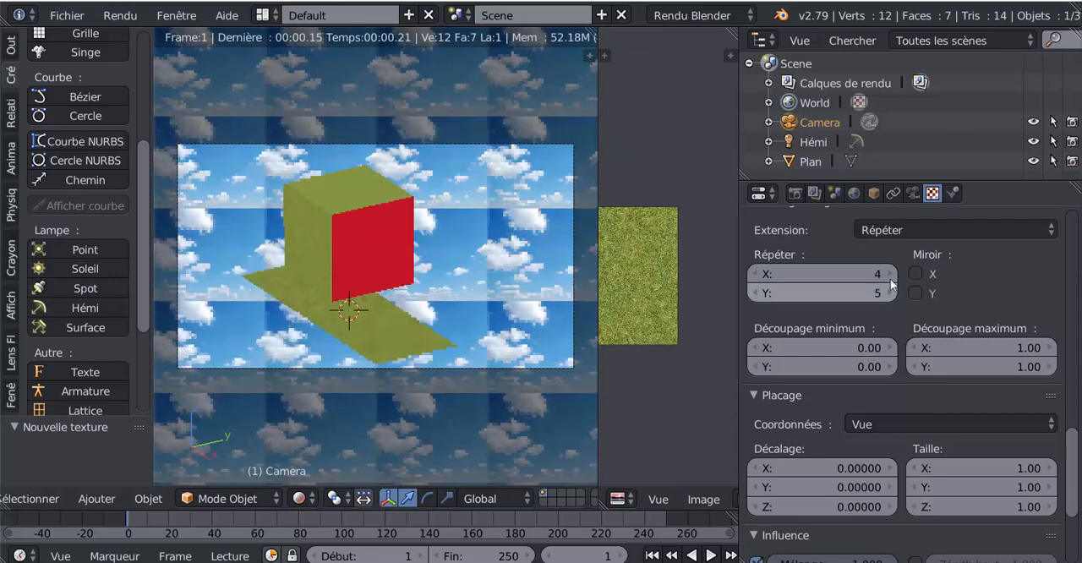
Reduce the sky texture's repeat to 1 in both X and Y, checking the background at a Y repeat of 2
click(754, 275)
click(754, 275)
click(753, 275)
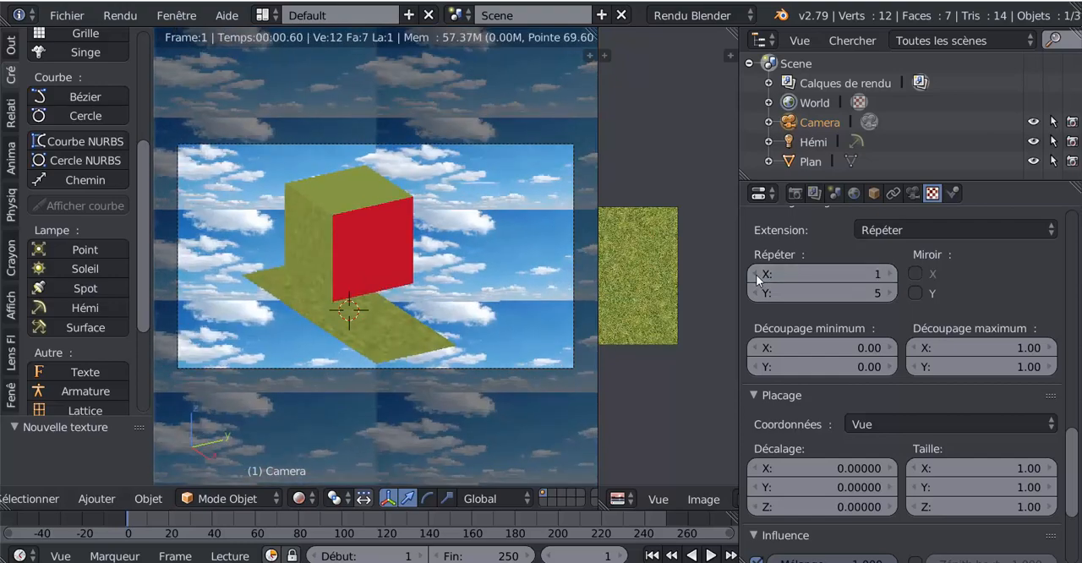
click(754, 294)
click(754, 294)
click(754, 294)
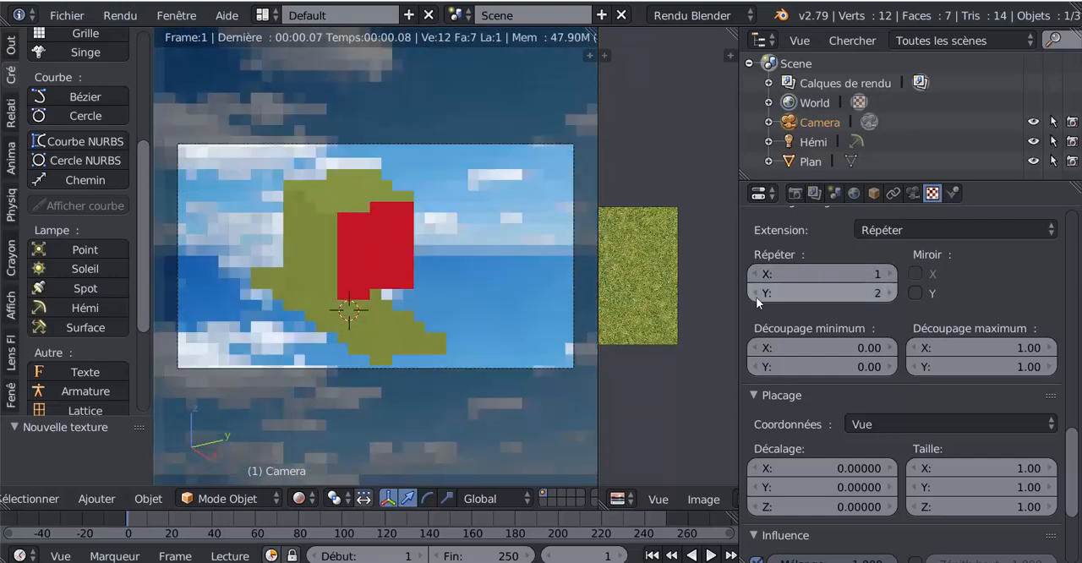
scroll(413, 432, down, 2)
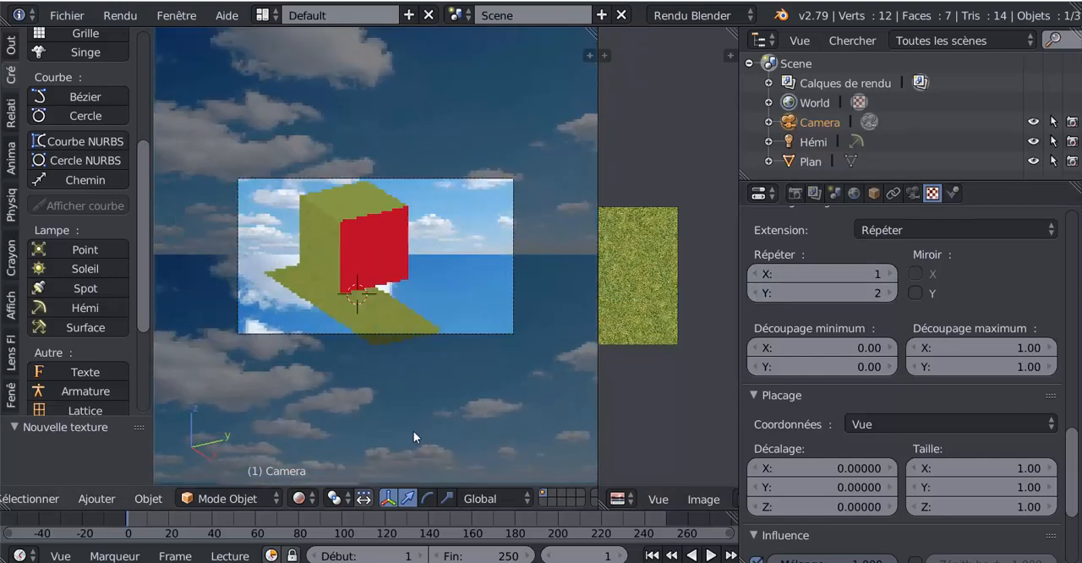
scroll(413, 431, up, 2)
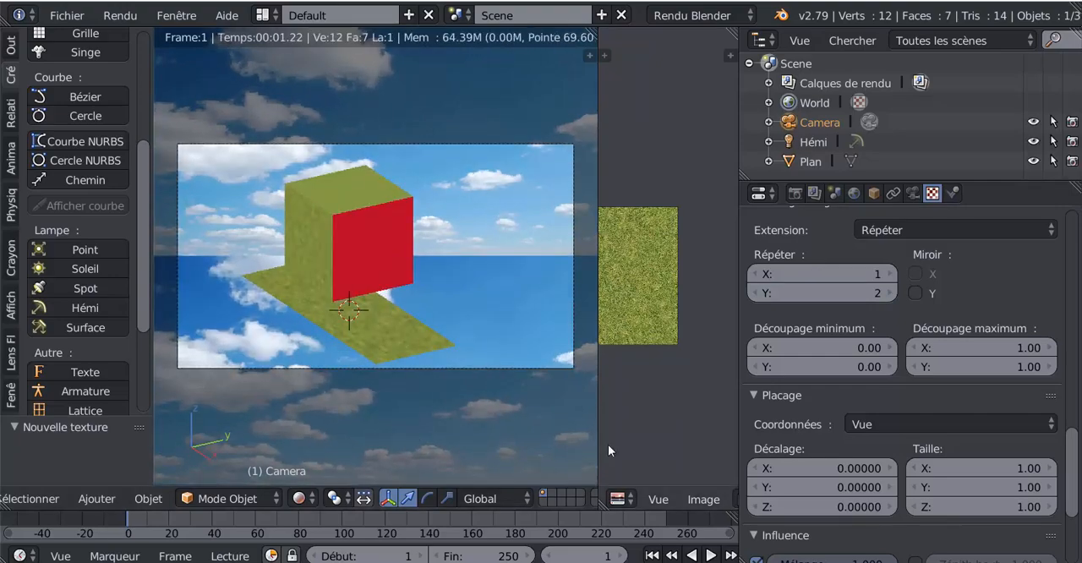
click(755, 293)
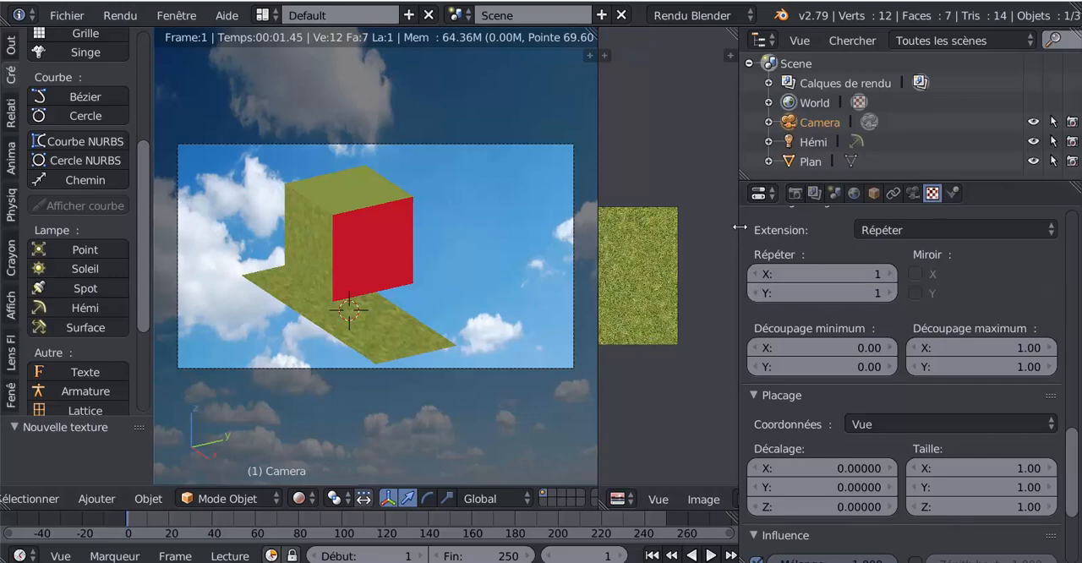
Narrow the properties area and enlarge the 3D view over most of the image editor's space
drag(740, 226, 876, 226)
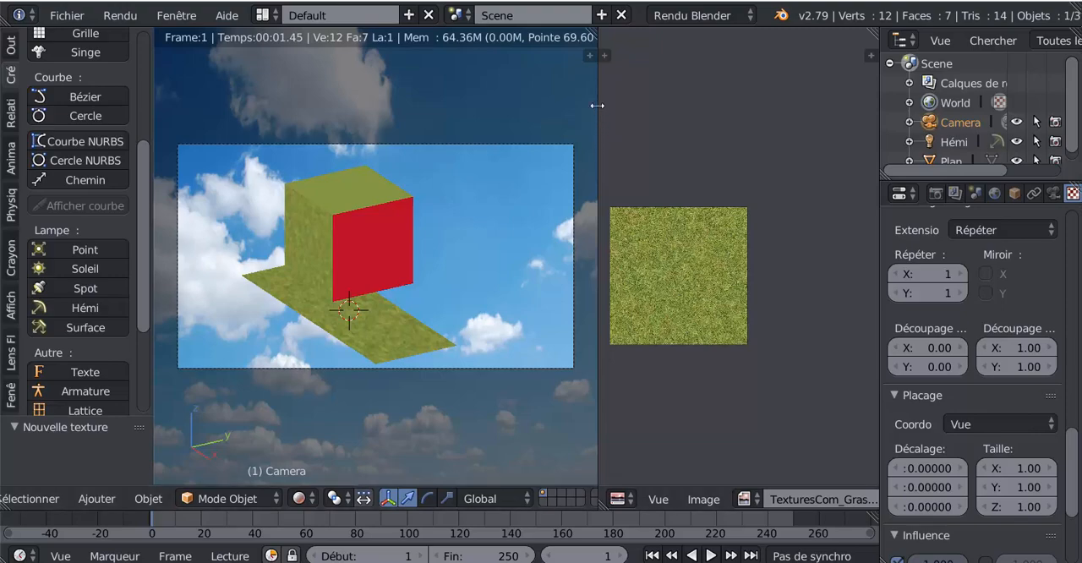
drag(599, 106, 832, 110)
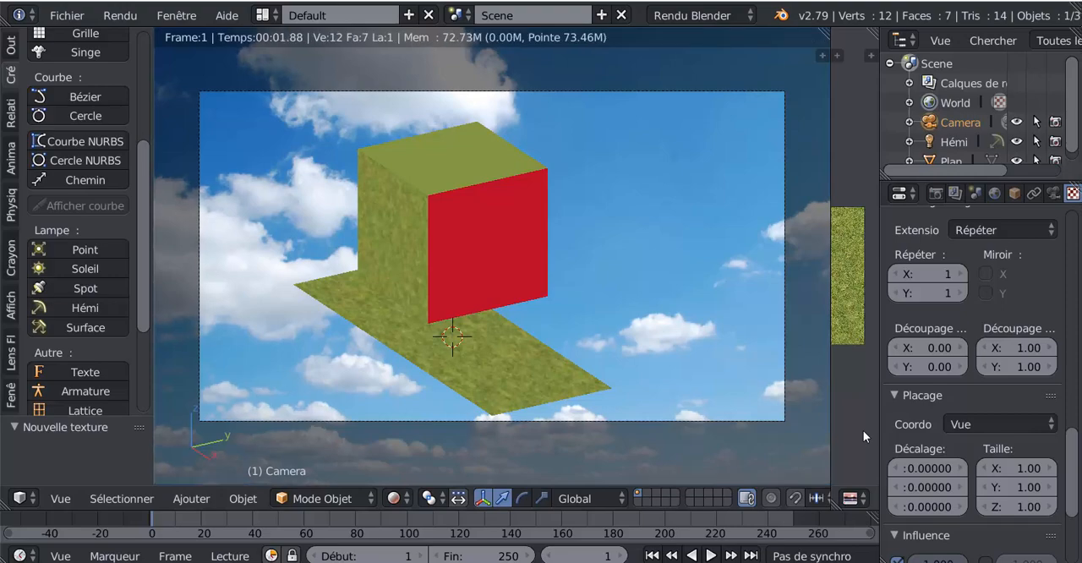